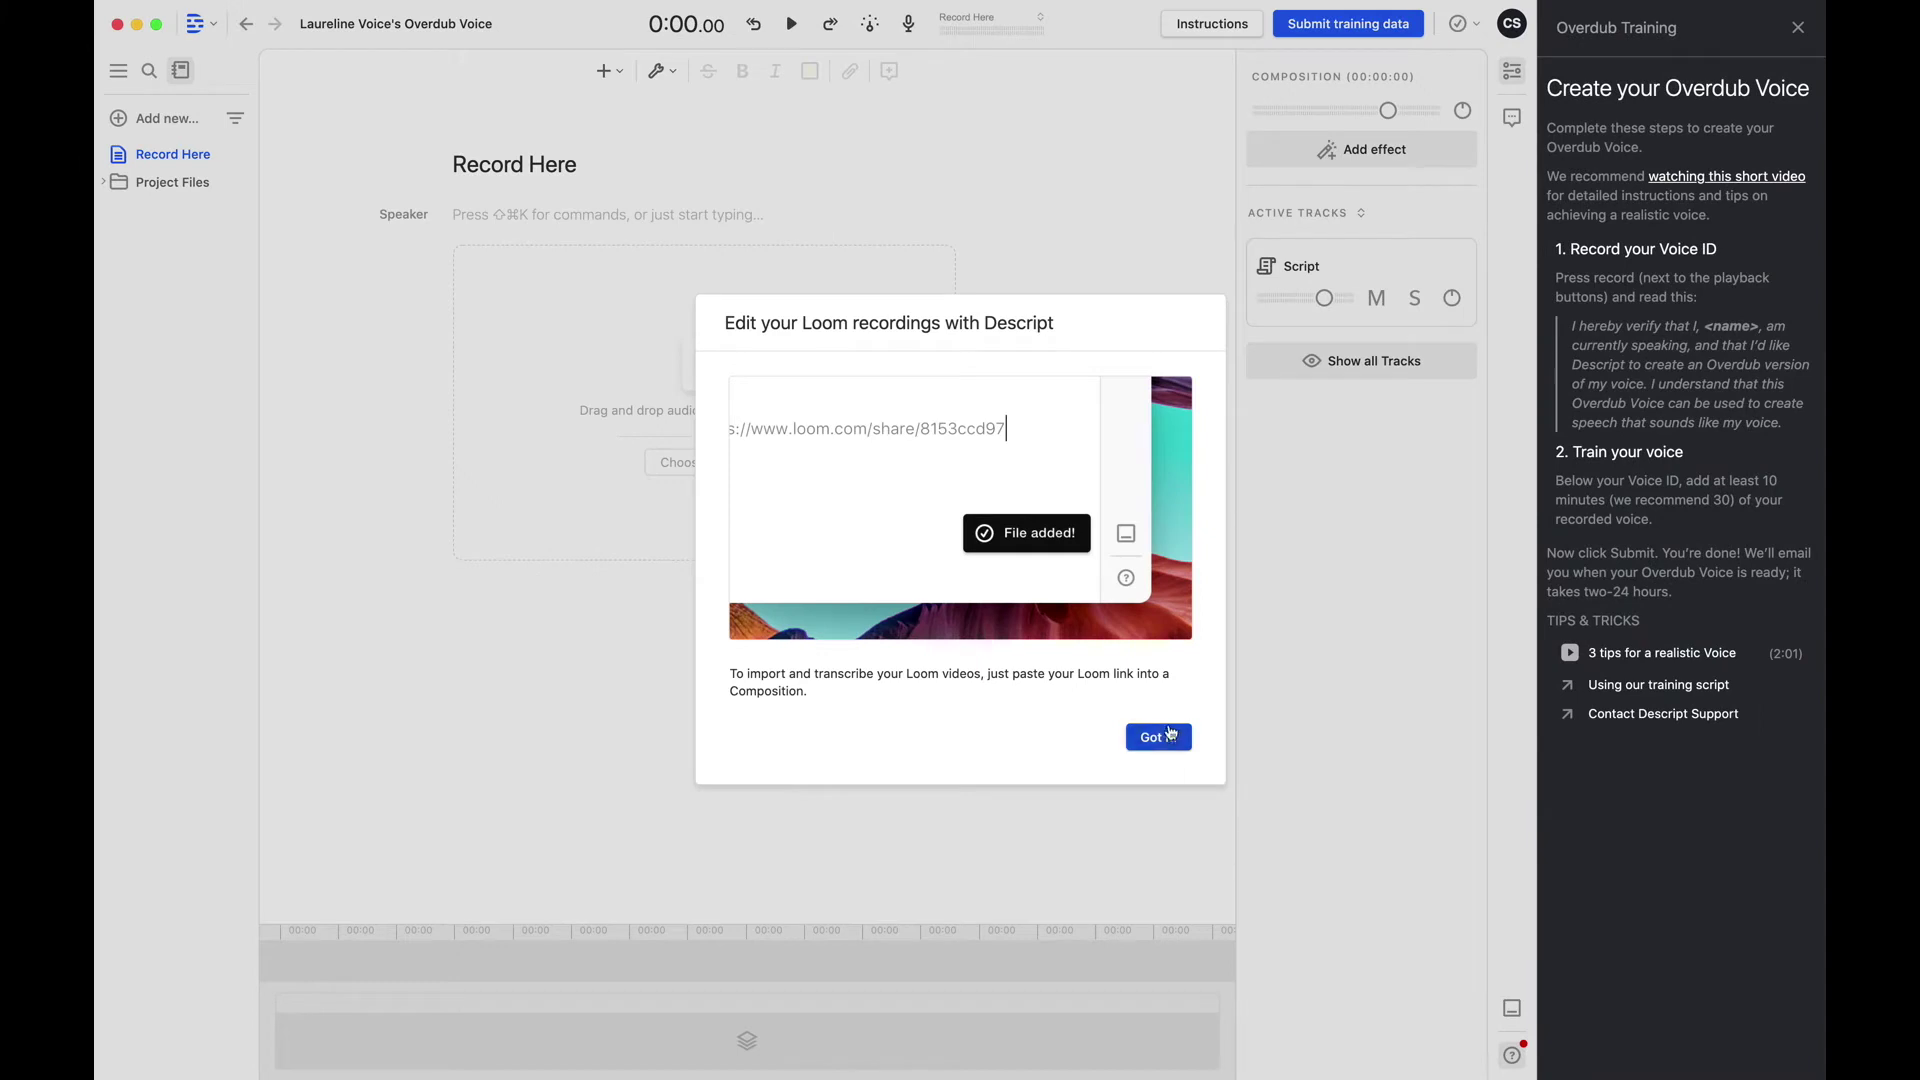
Dismiss Descript's Loom recordings import notice with 'Got it'.
click(1155, 740)
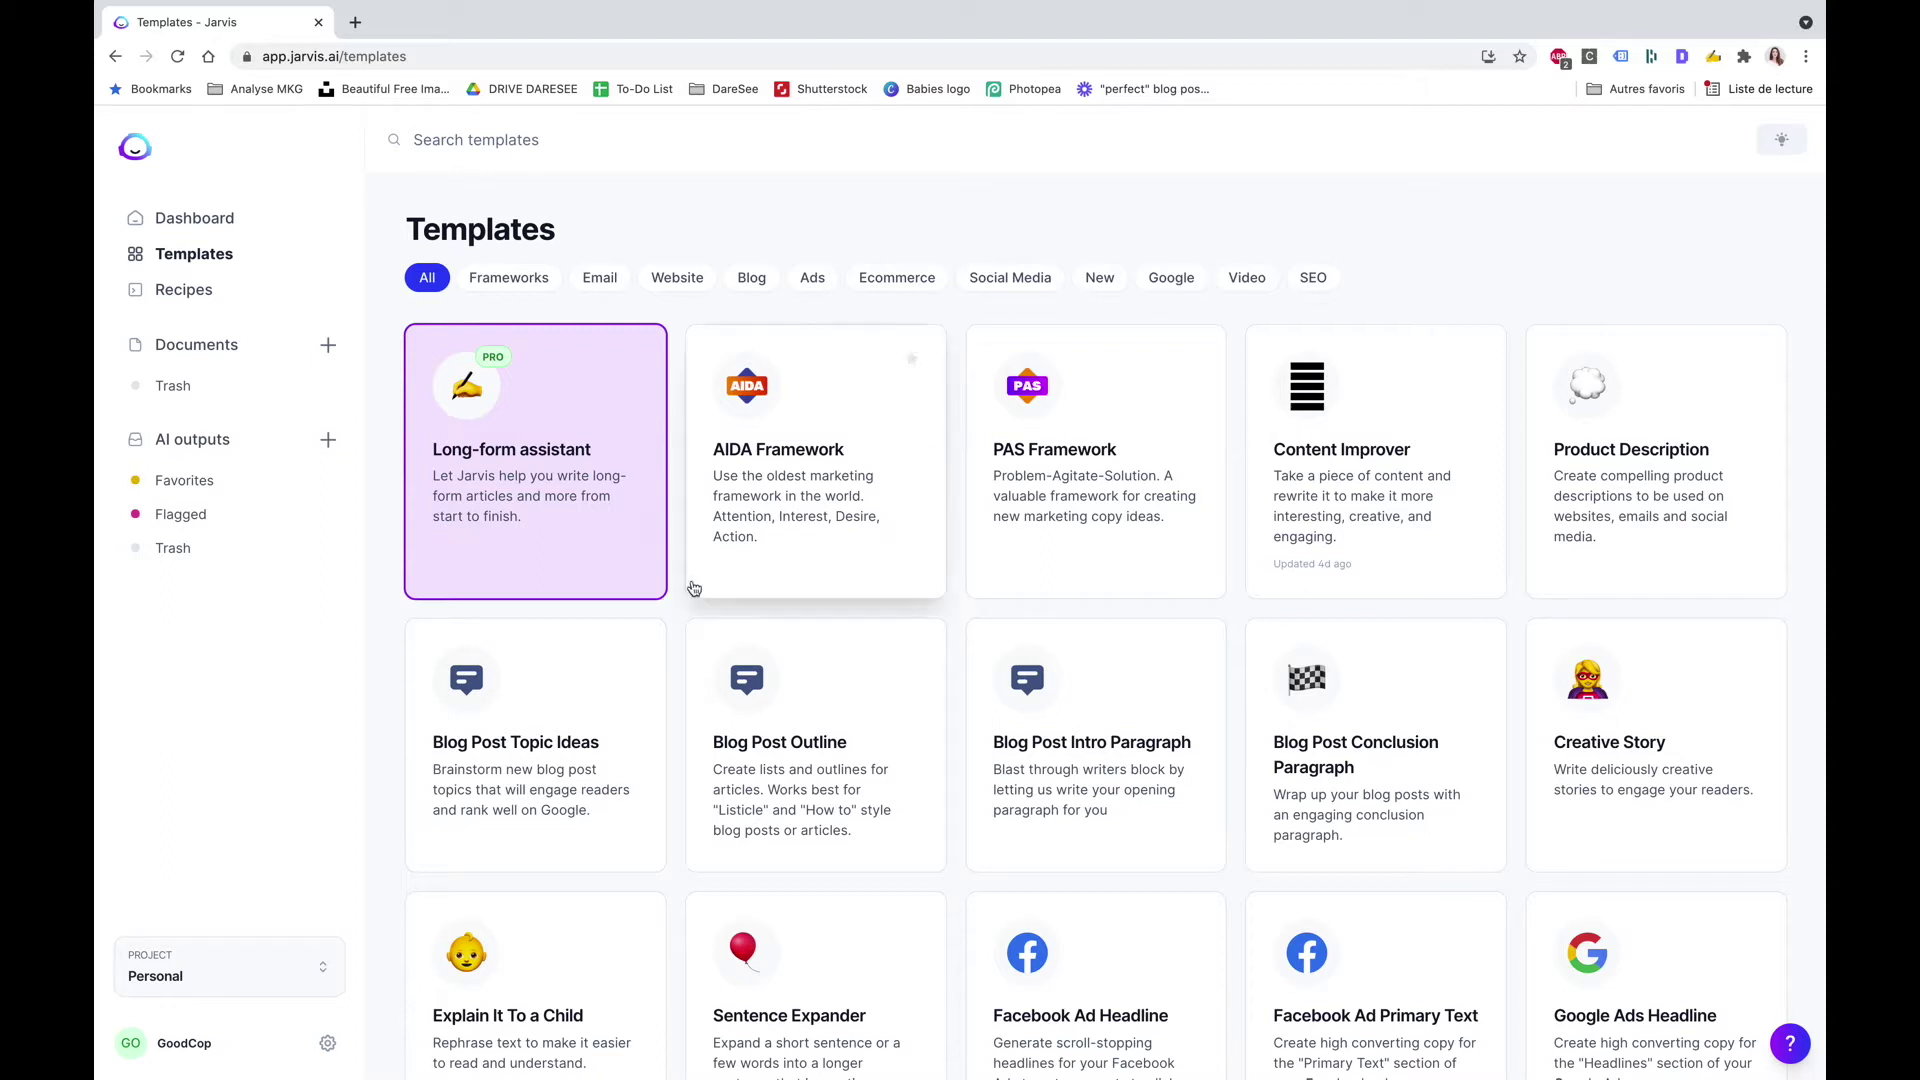
Generate seven witty blog topic ideas for the Aicanwrite AI-and-marketing podcast.
click(517, 697)
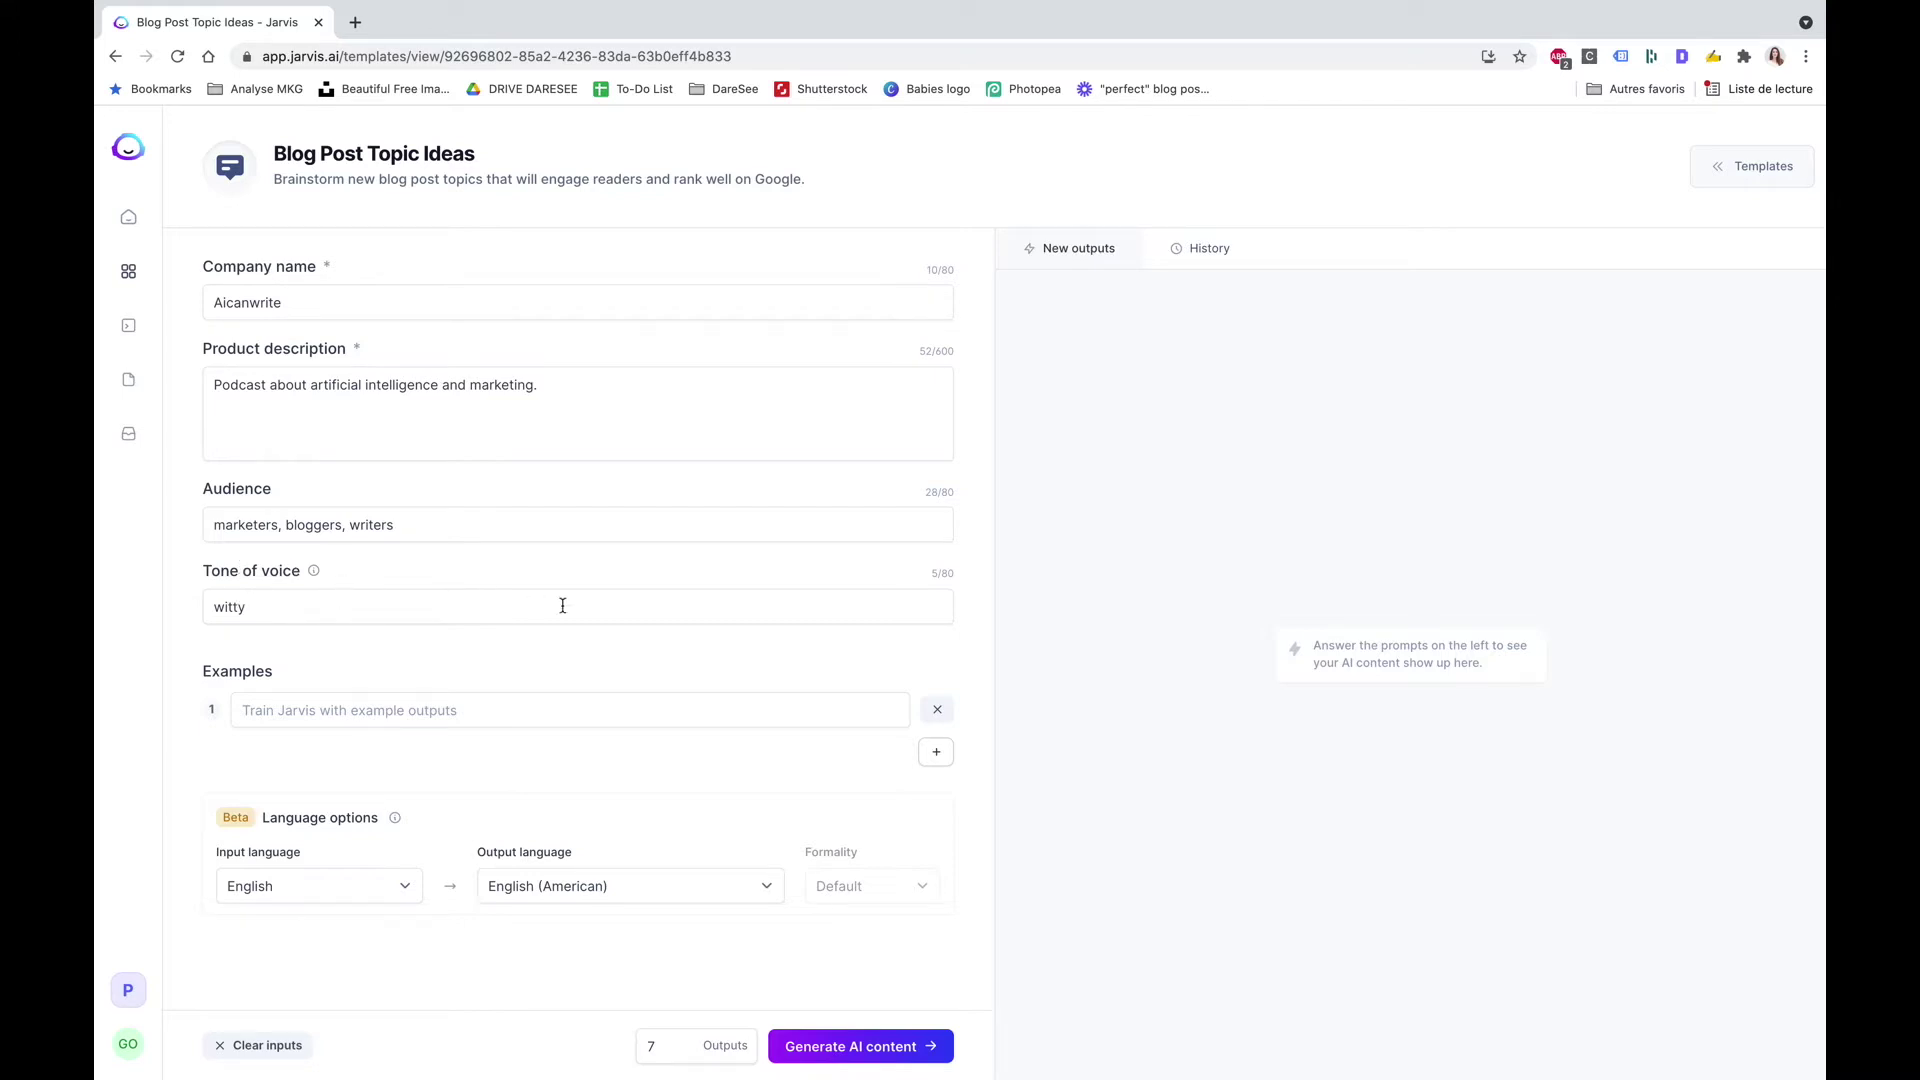
click(830, 1046)
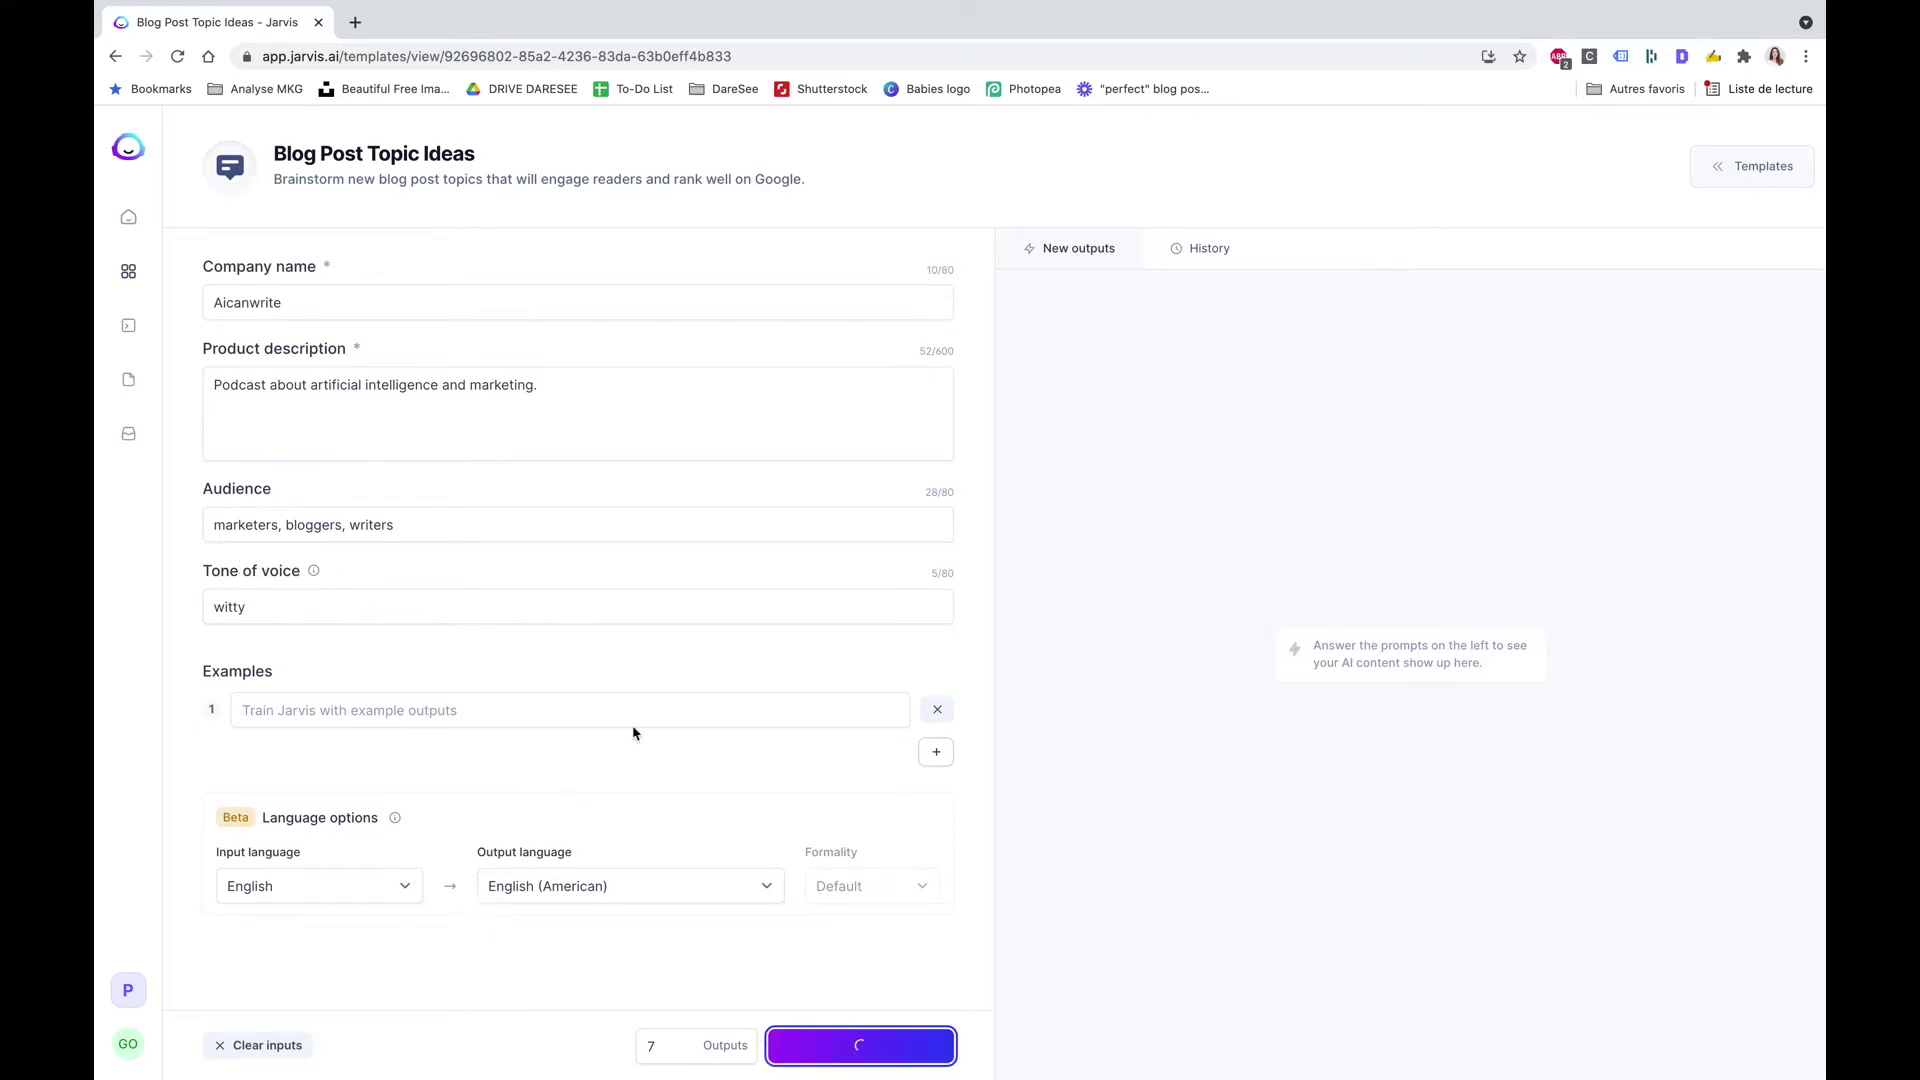
mouse_move(1318, 342)
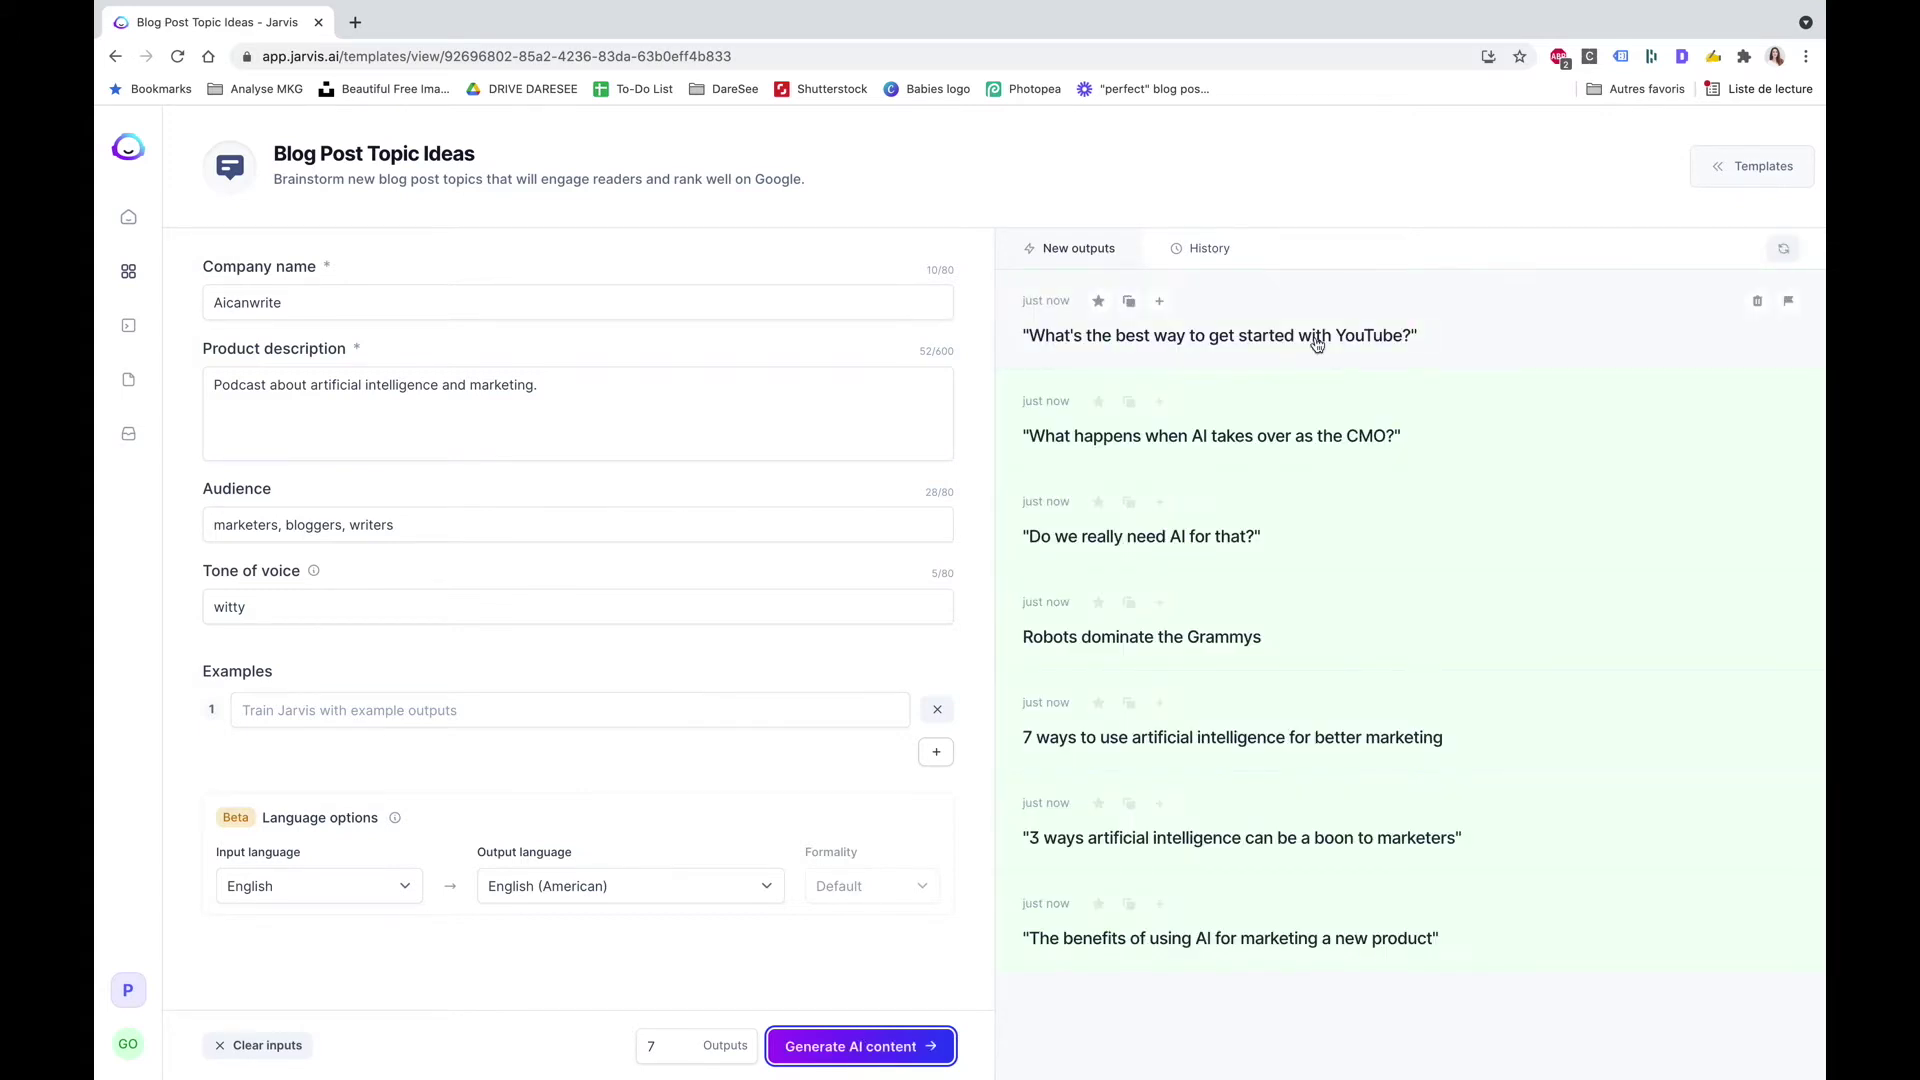
scroll(1498, 369, down, 1)
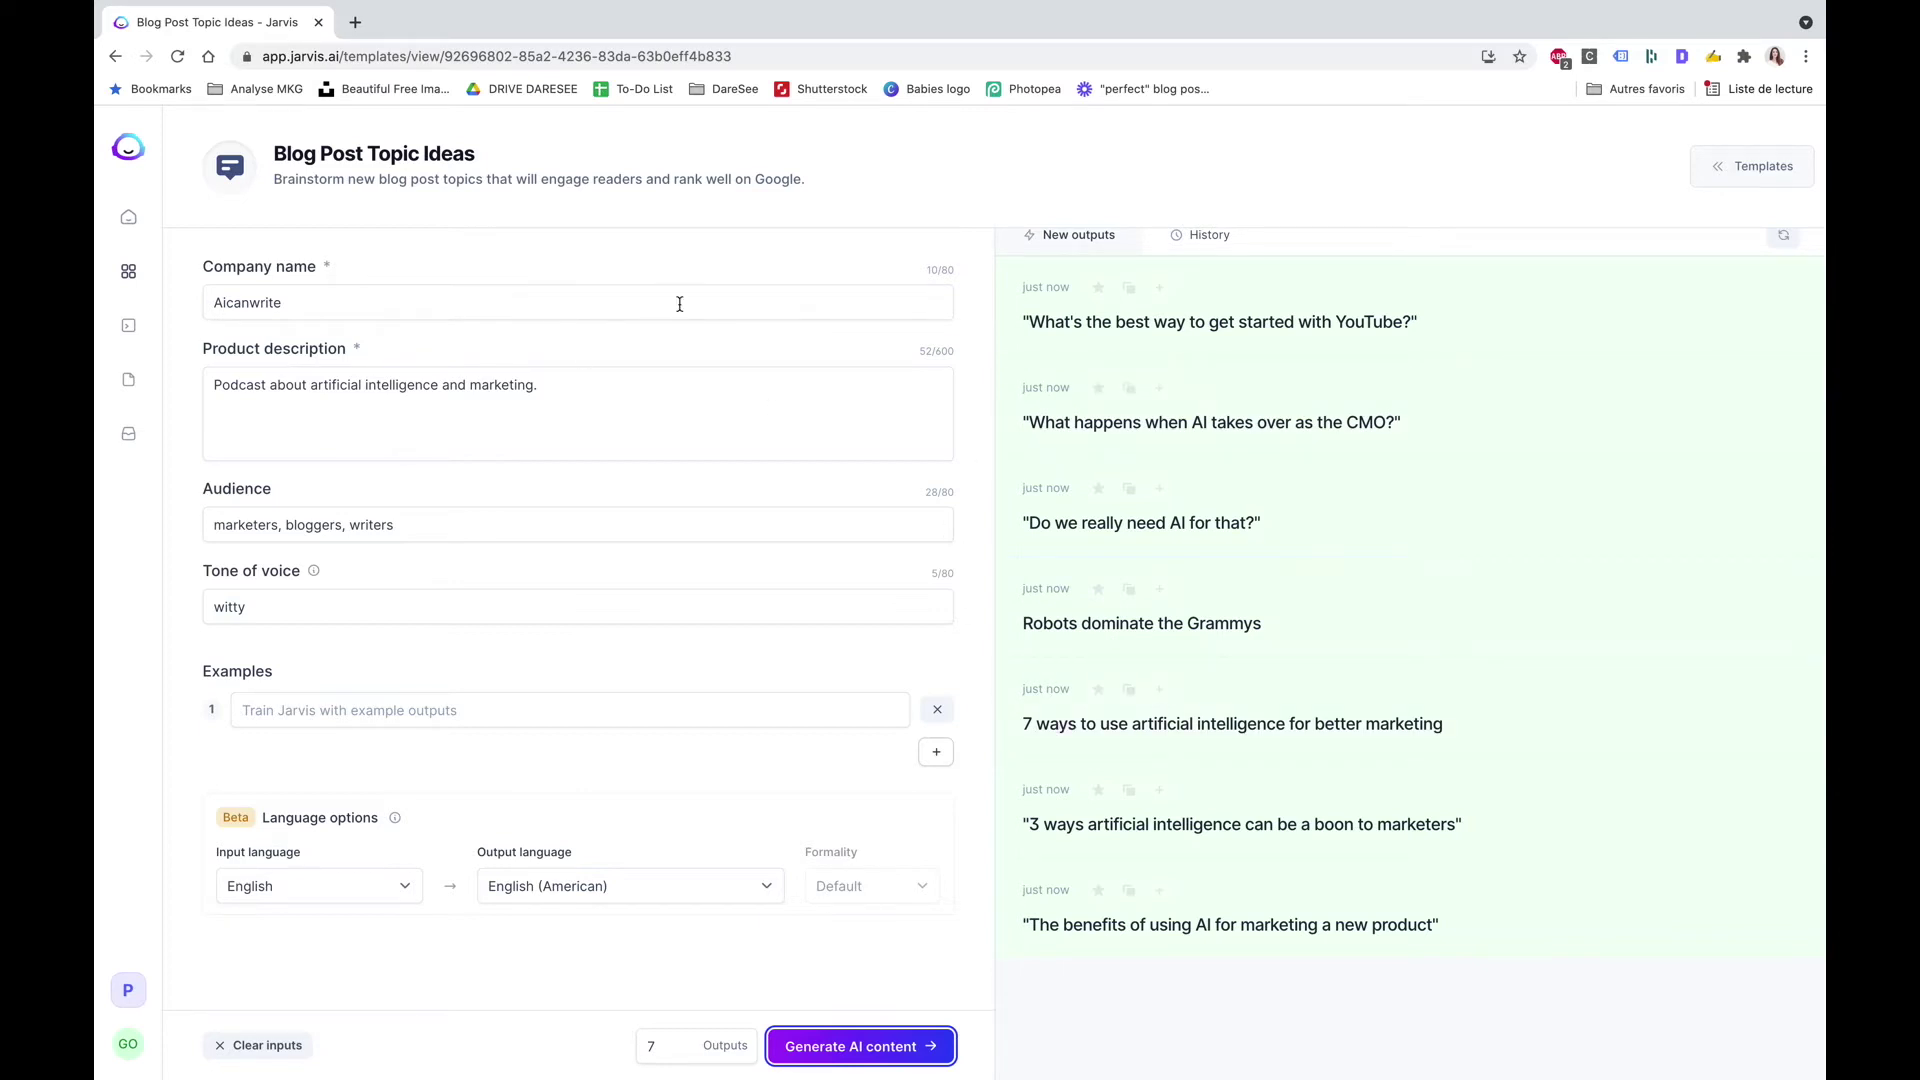
click(129, 273)
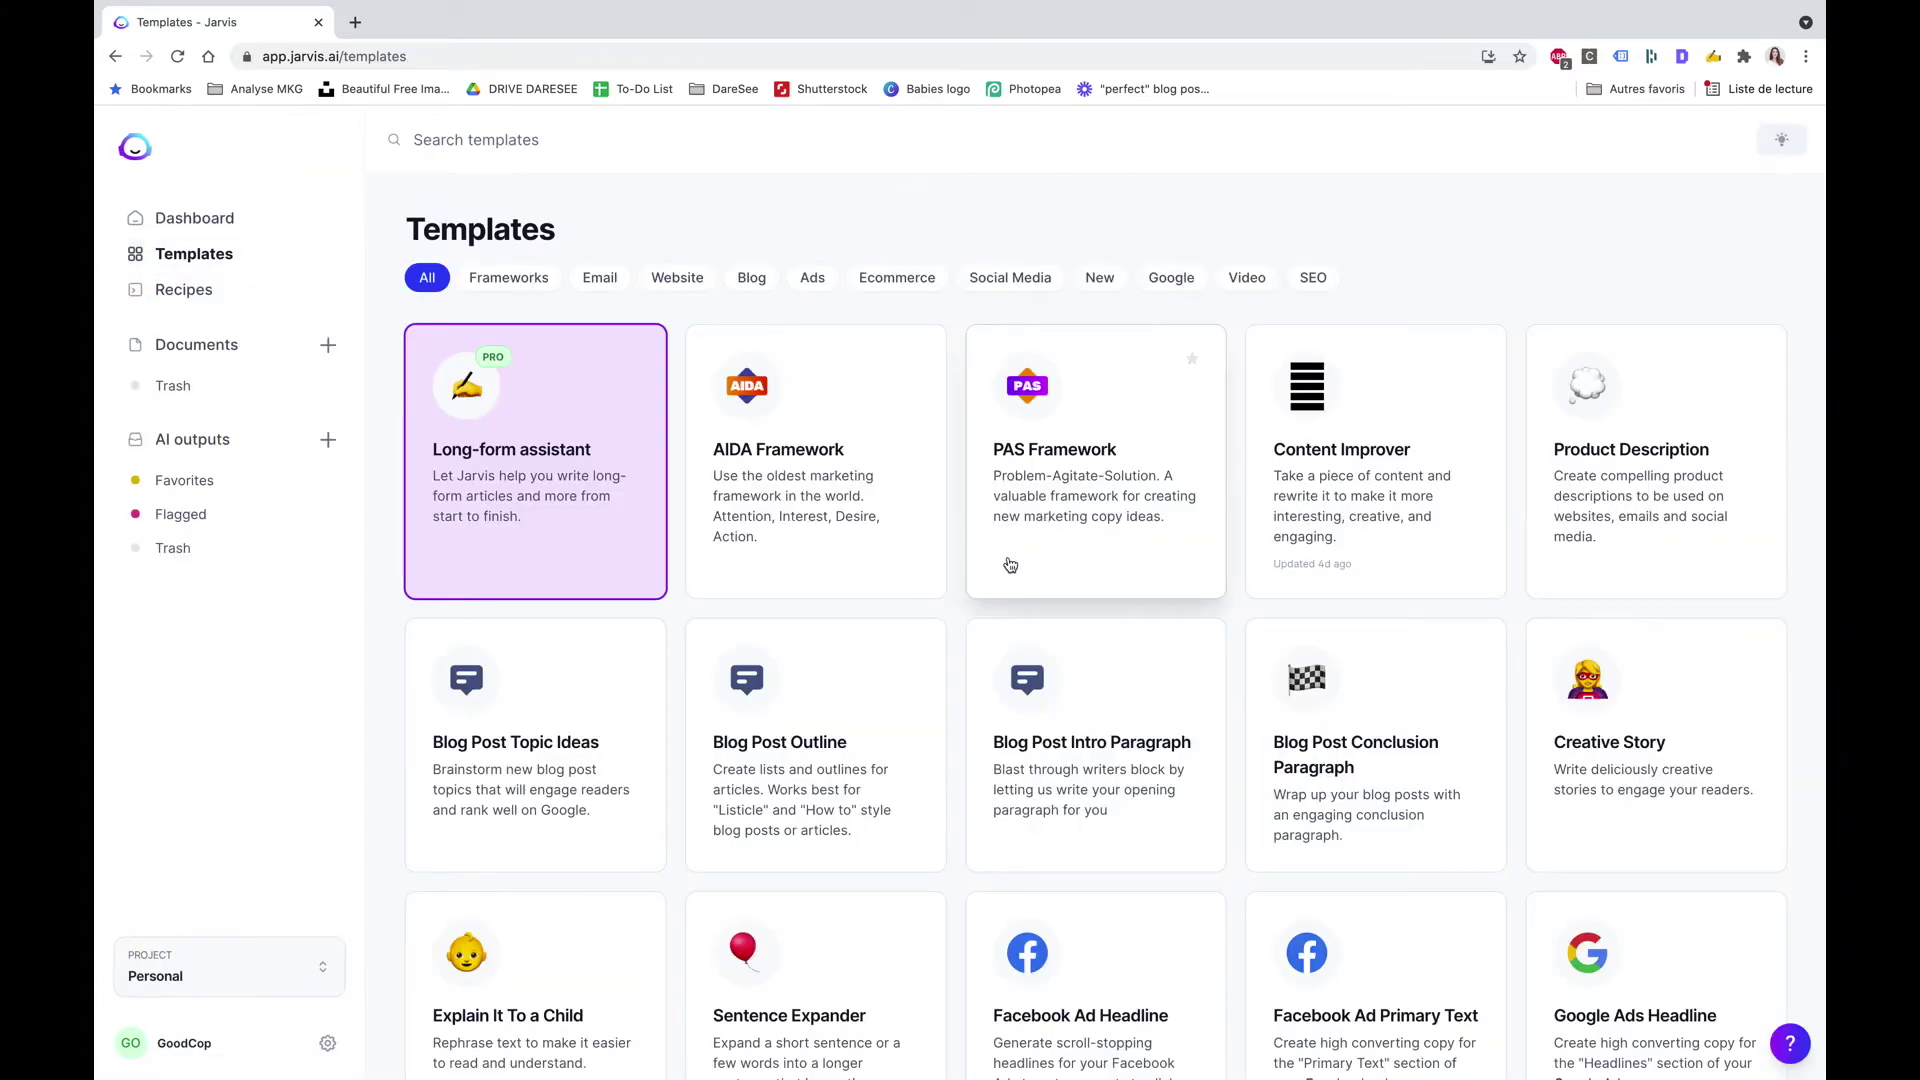
mouse_move(1095, 742)
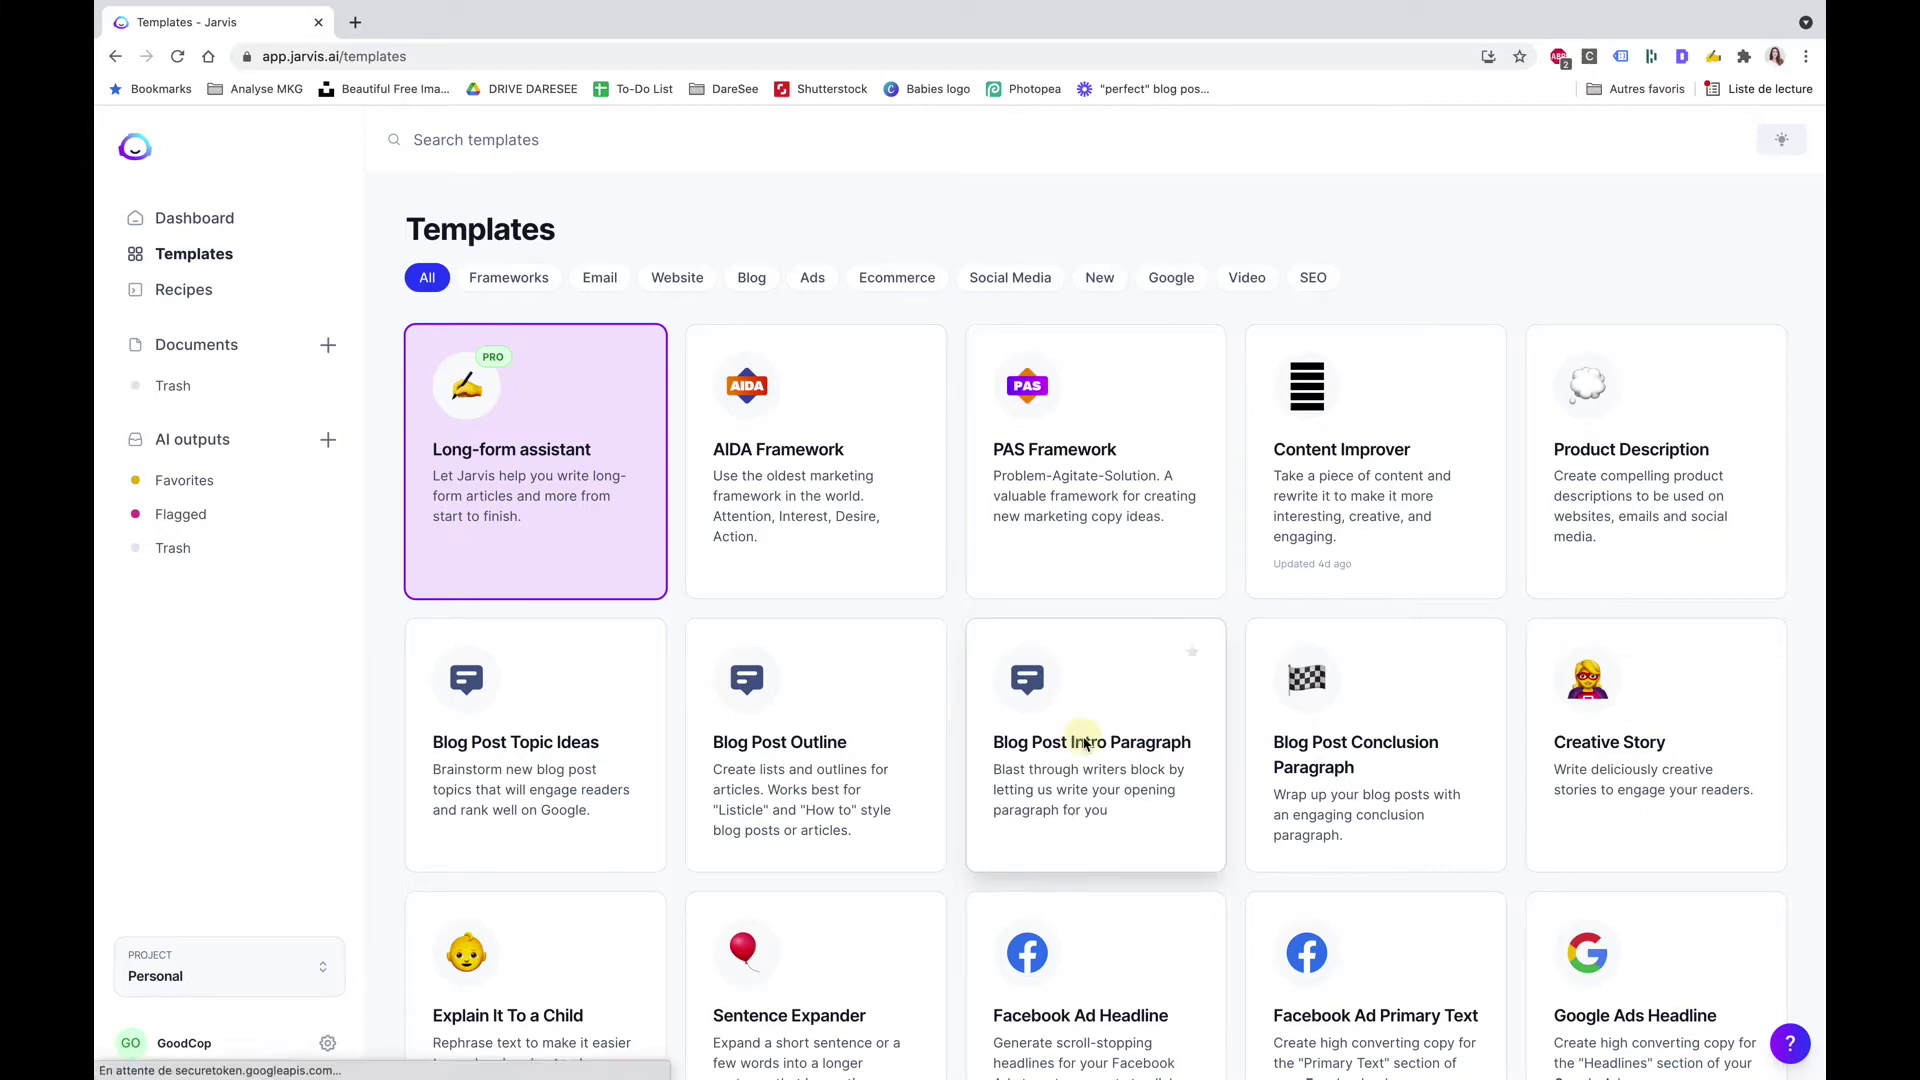
Generate intro paragraph drafts for 'Why you need to implement artificial intelligence in your marketing'.
click(1085, 742)
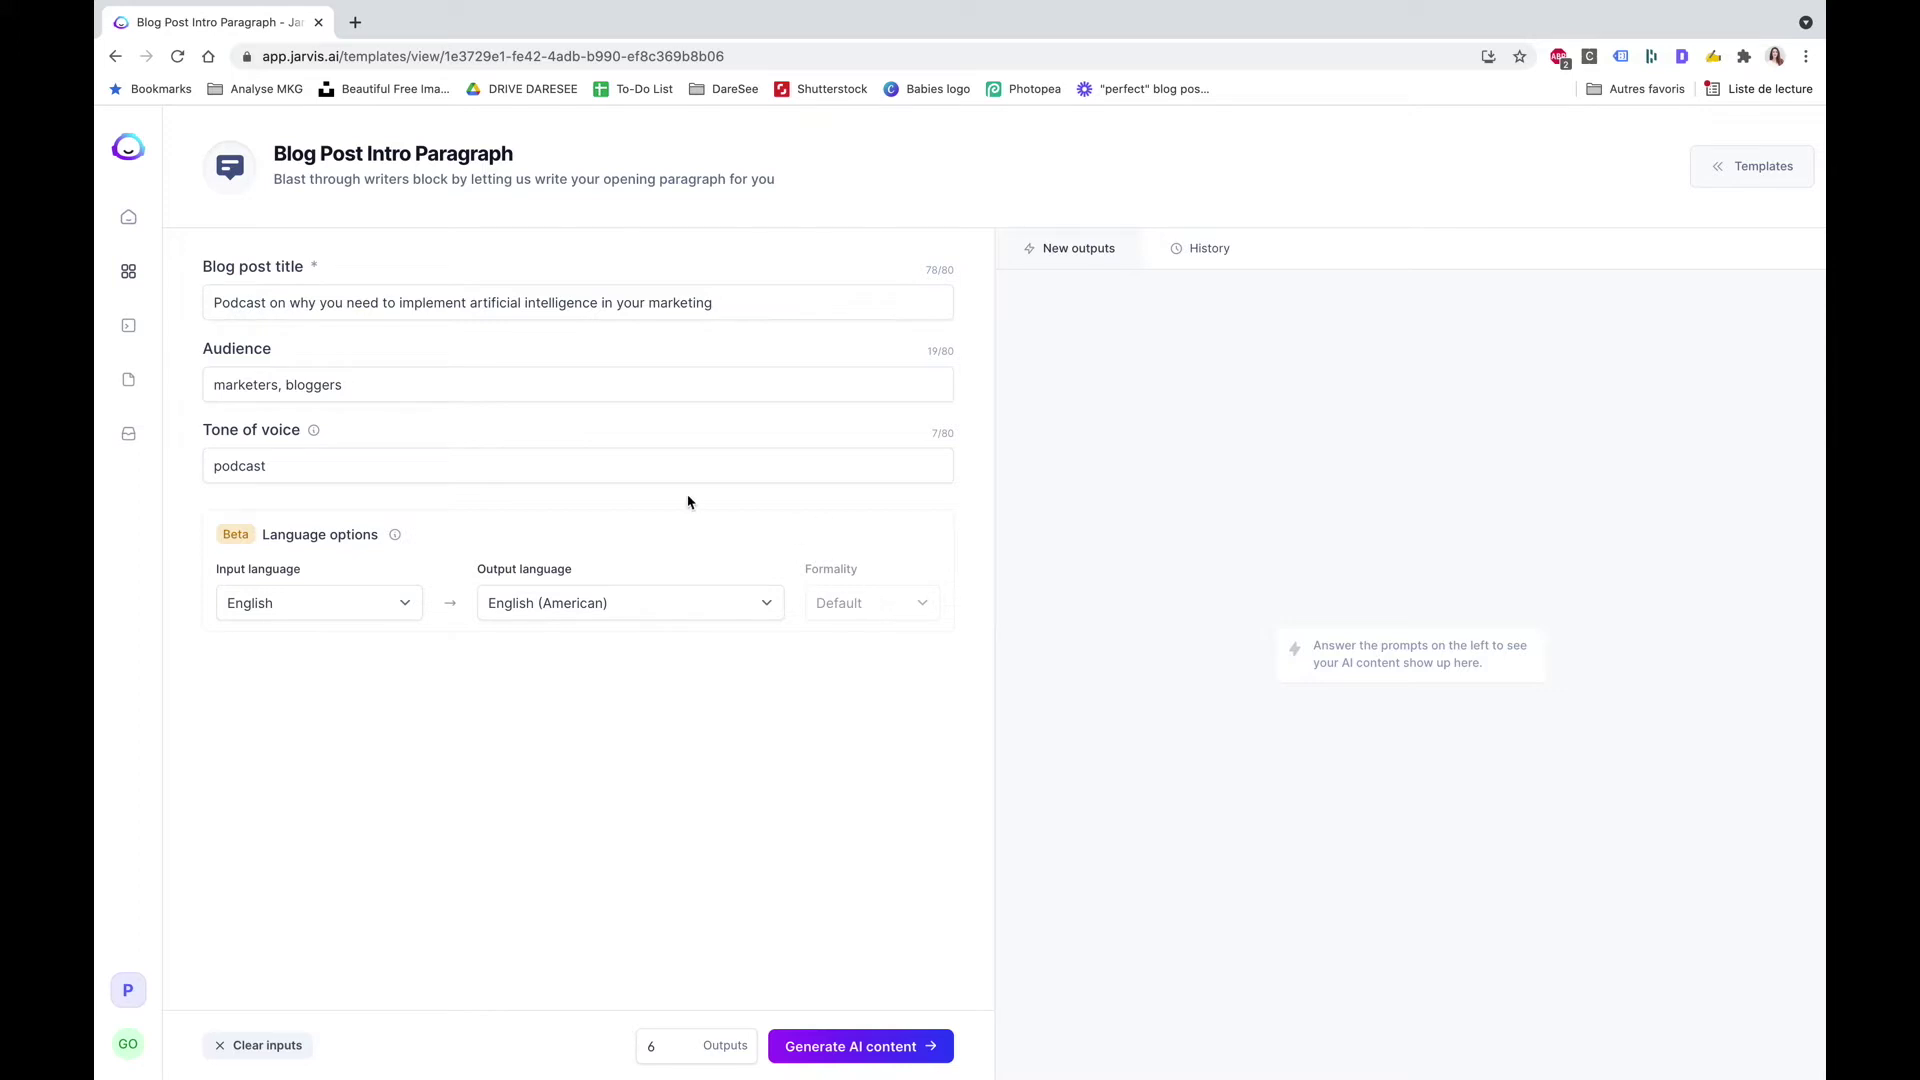
click(319, 302)
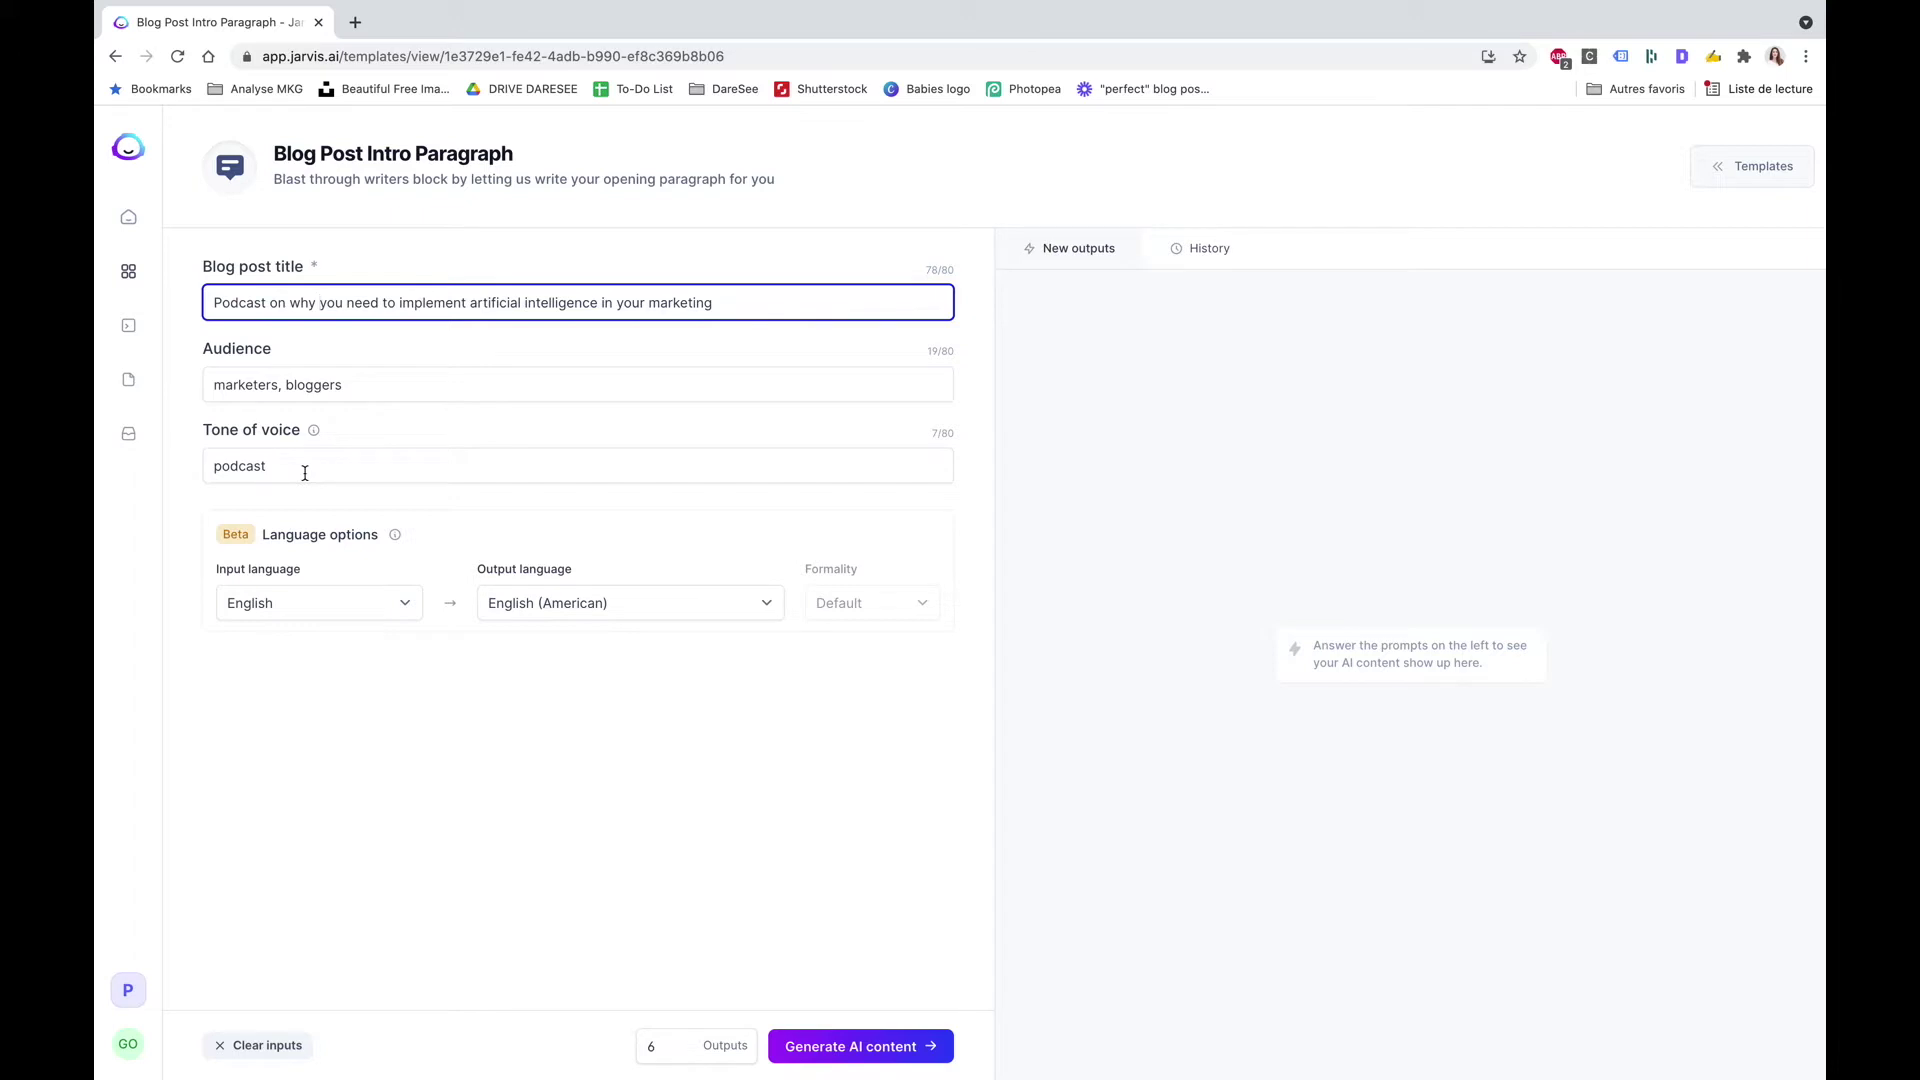
click(844, 1052)
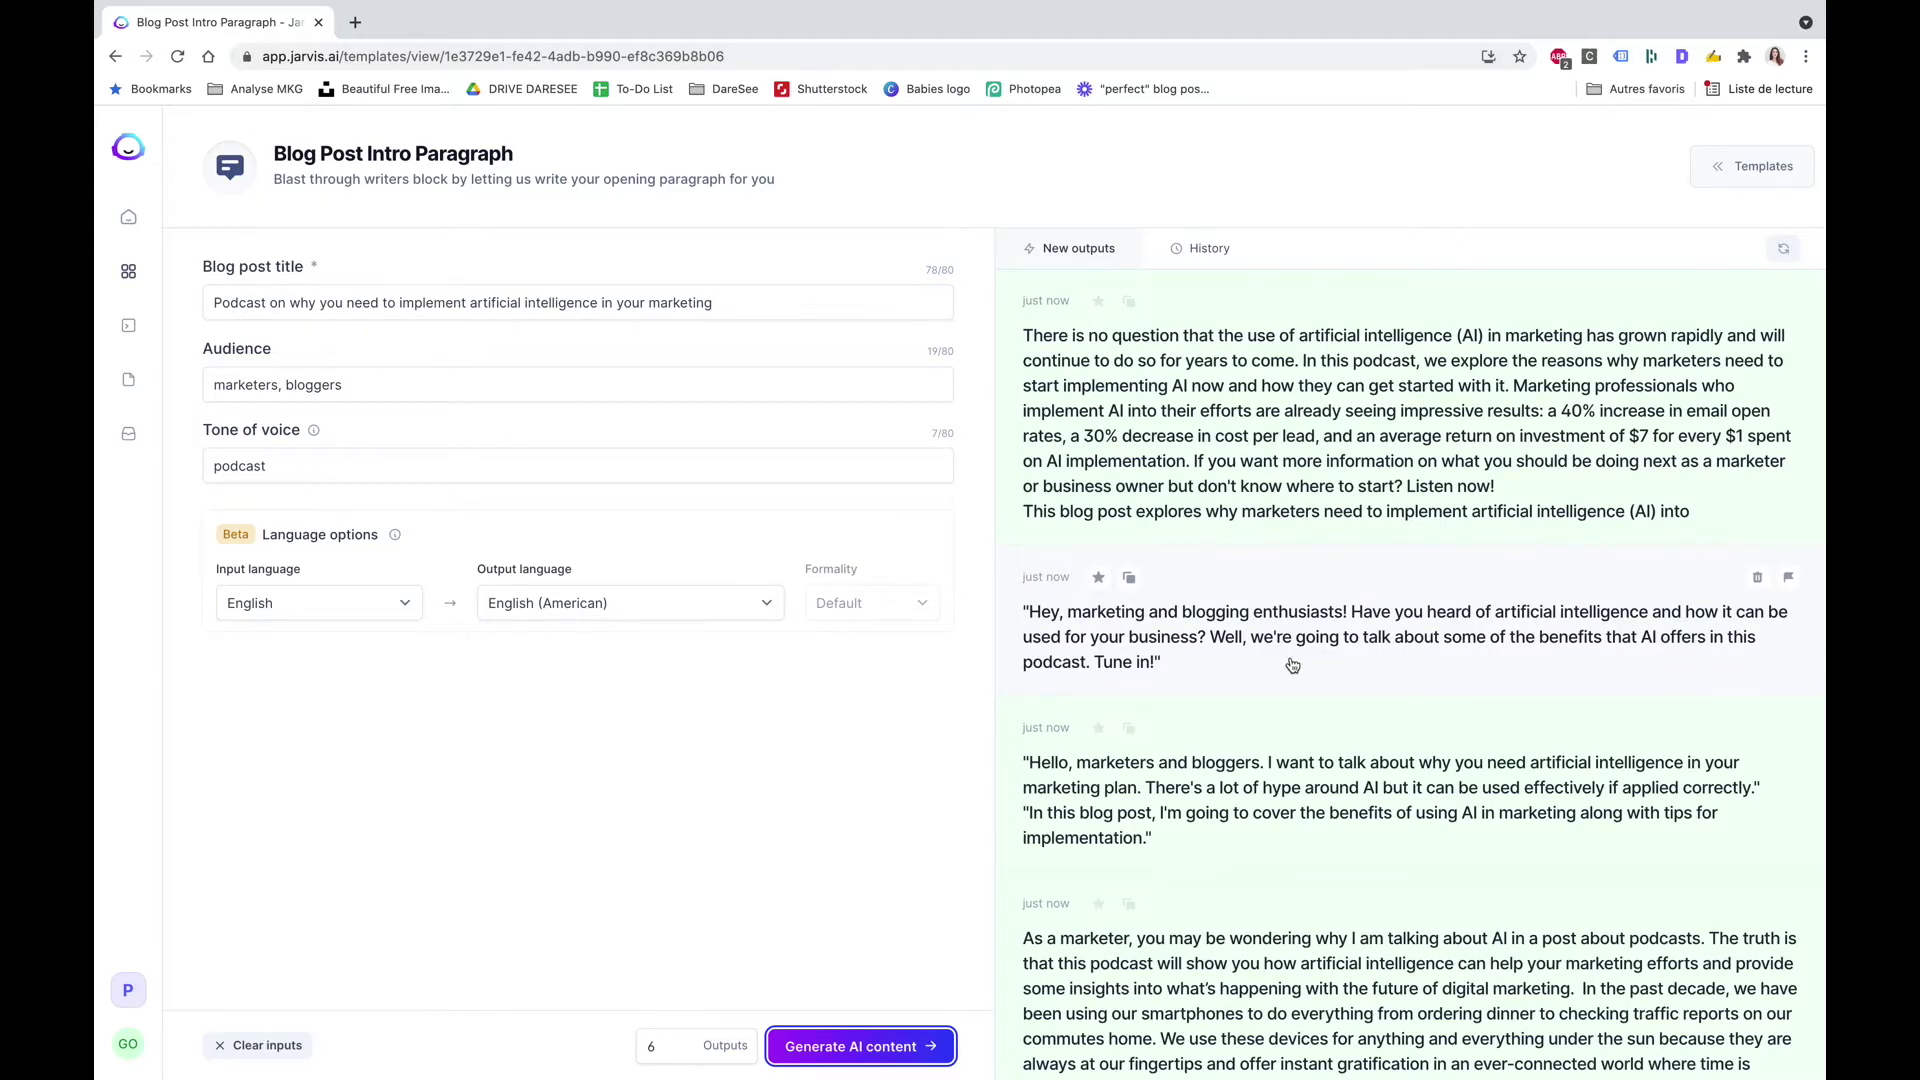
scroll(1292, 664, down, 1)
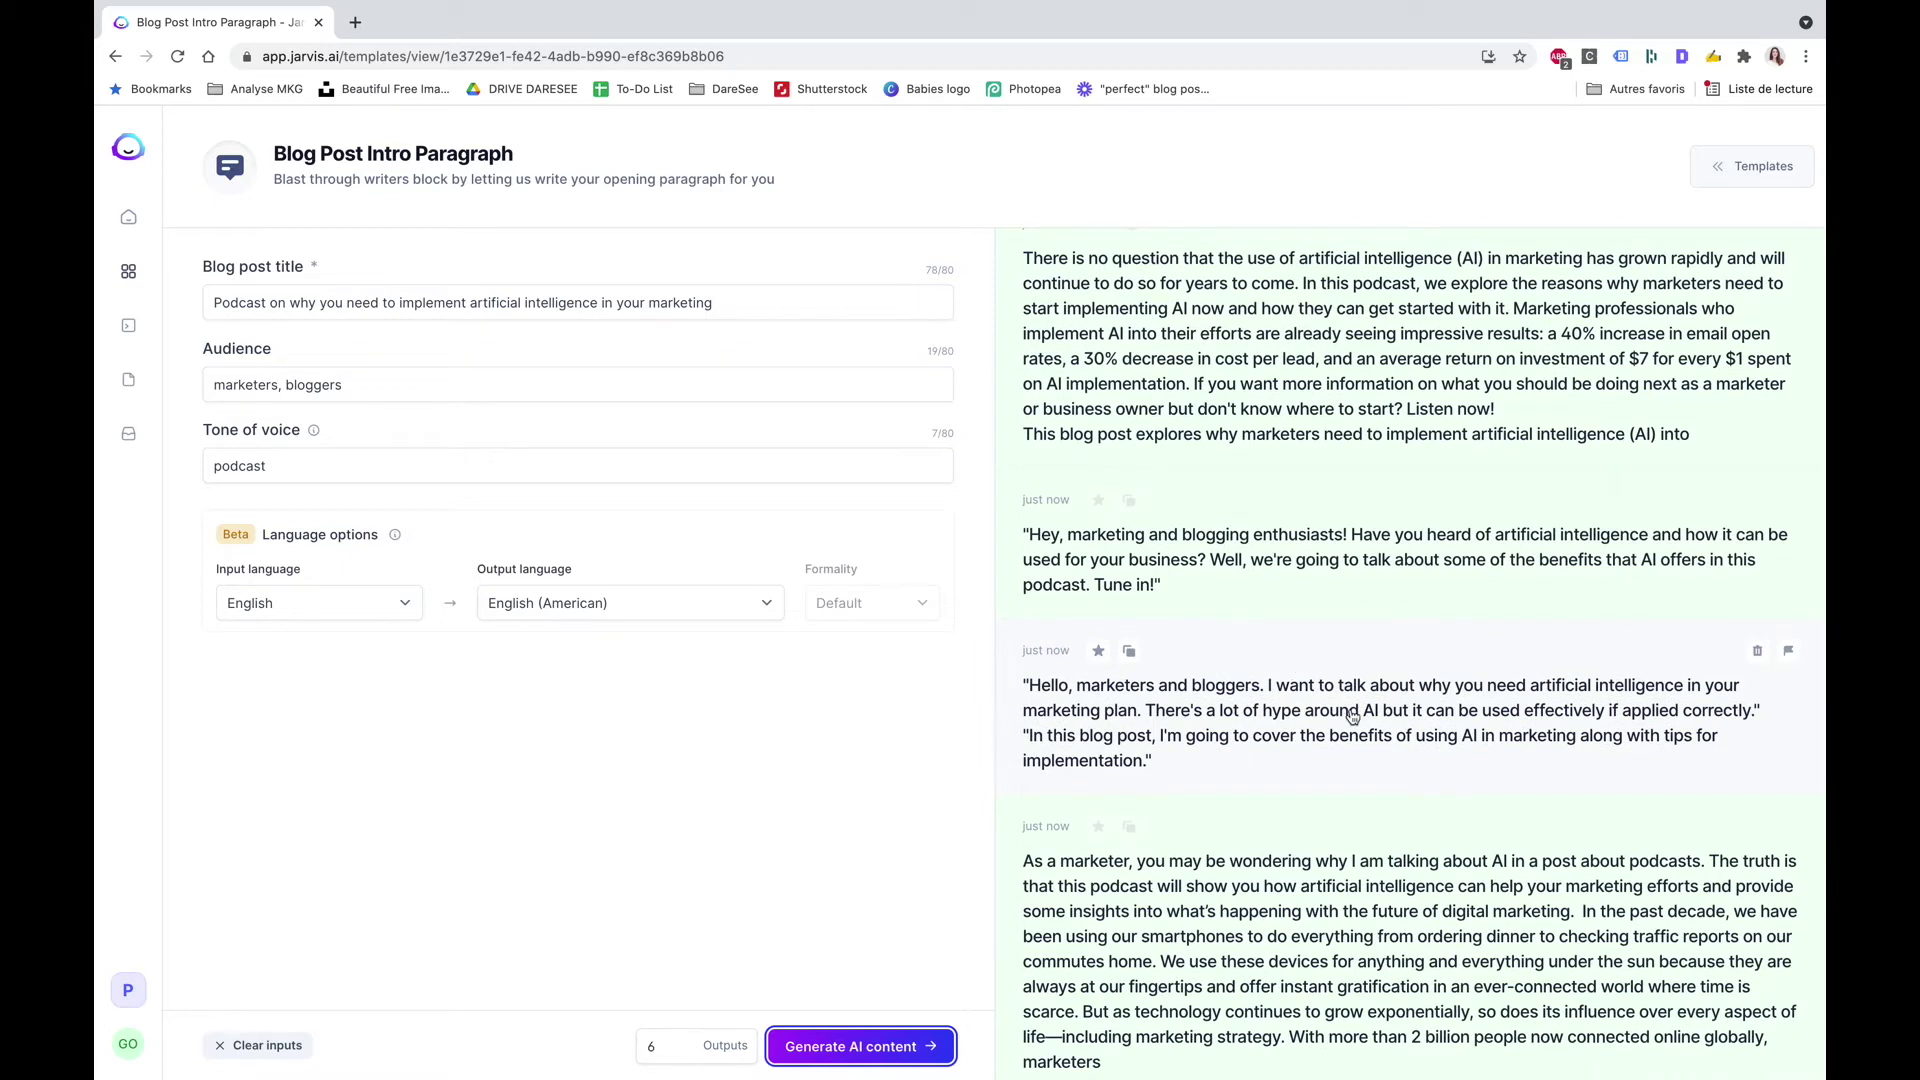
scroll(1352, 716, down, 1)
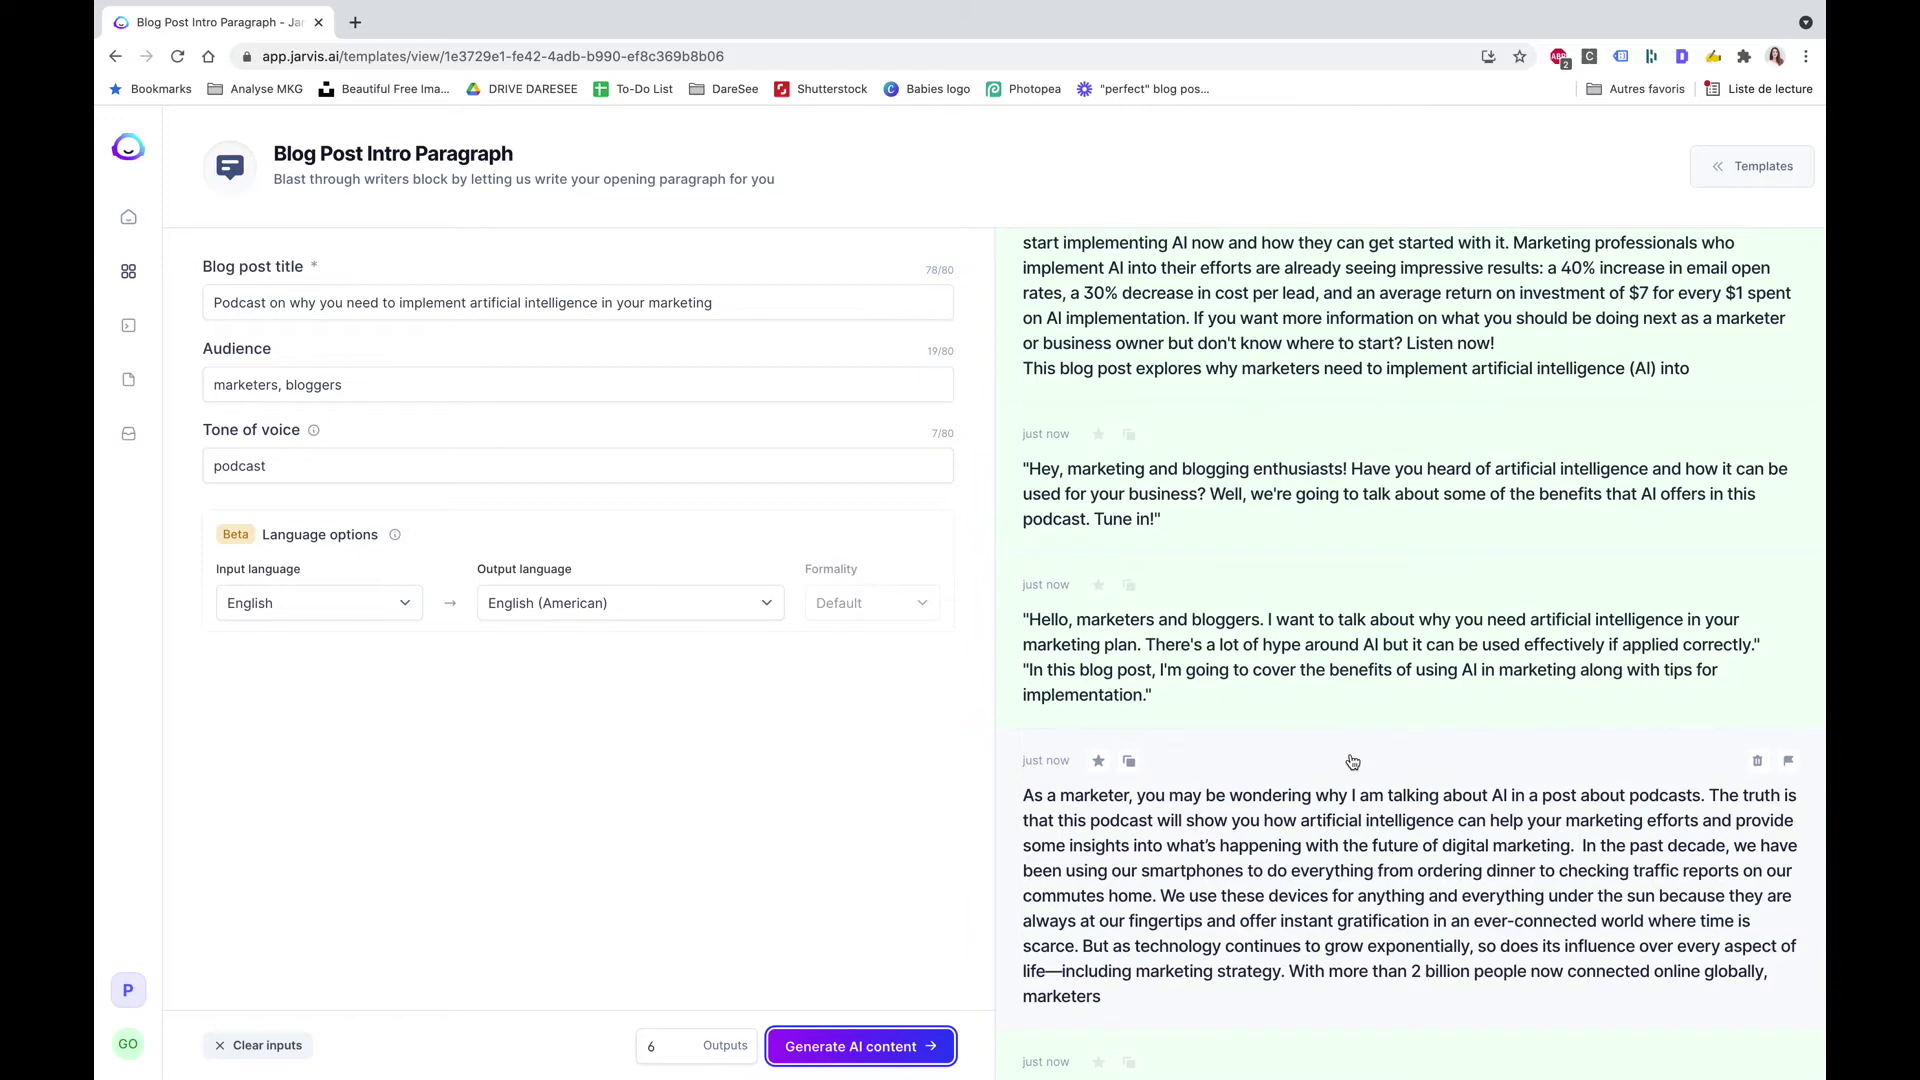
click(128, 271)
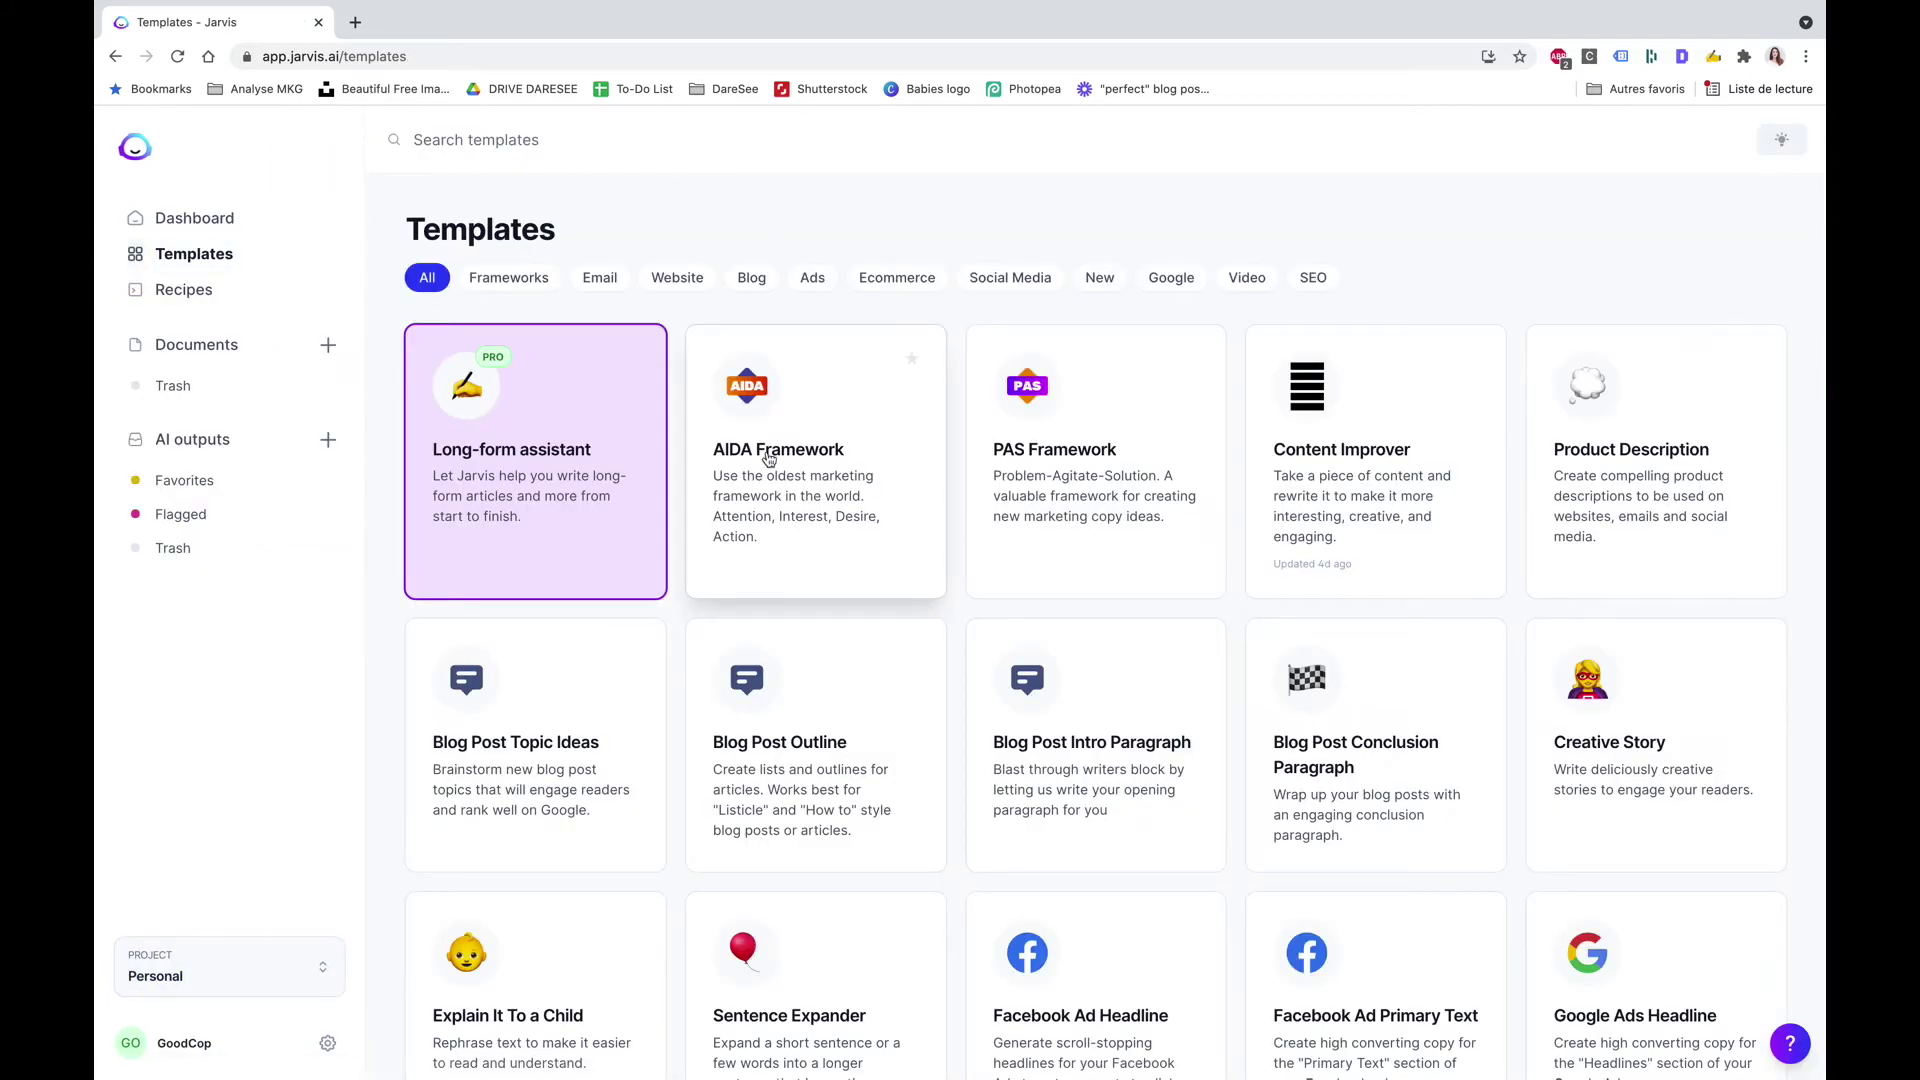
Generate three friendly-toned blog post outlines for the AI-in-marketing podcast.
scroll(950, 470, down, 1)
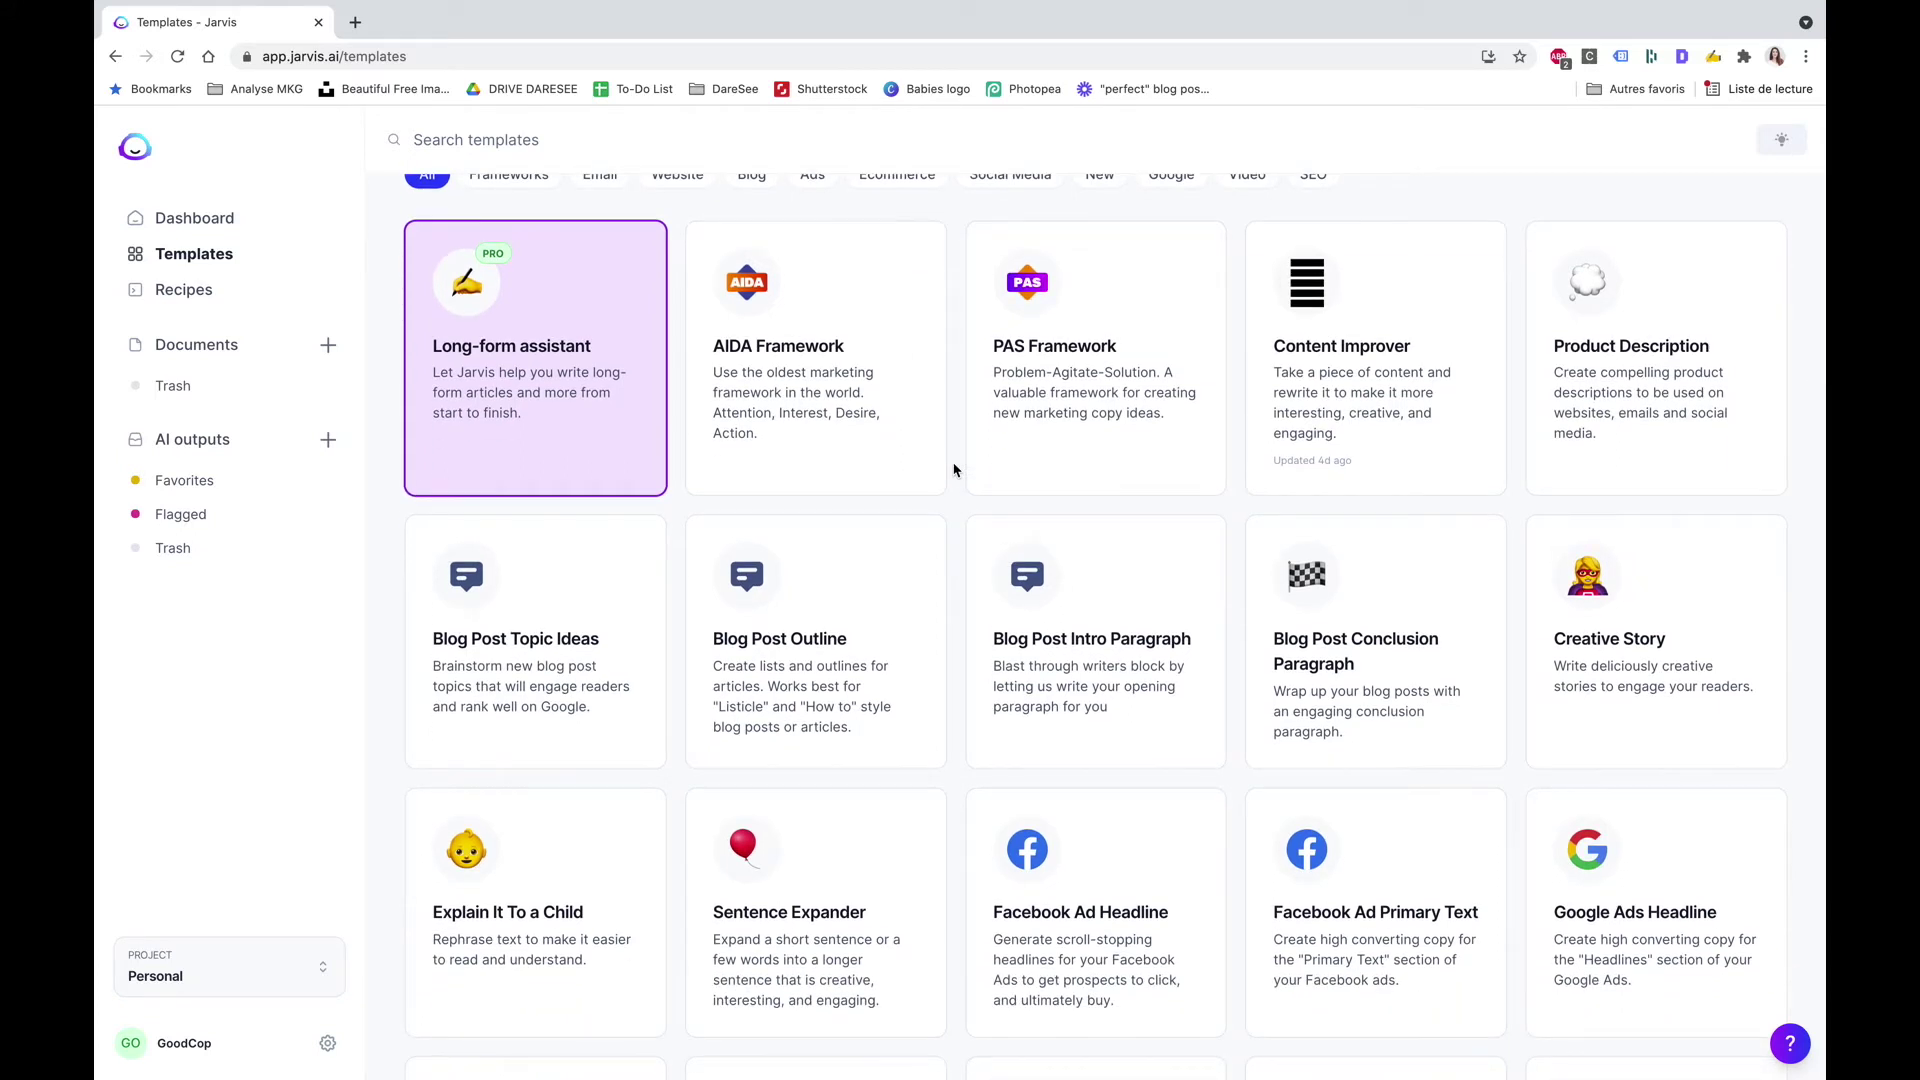
click(815, 583)
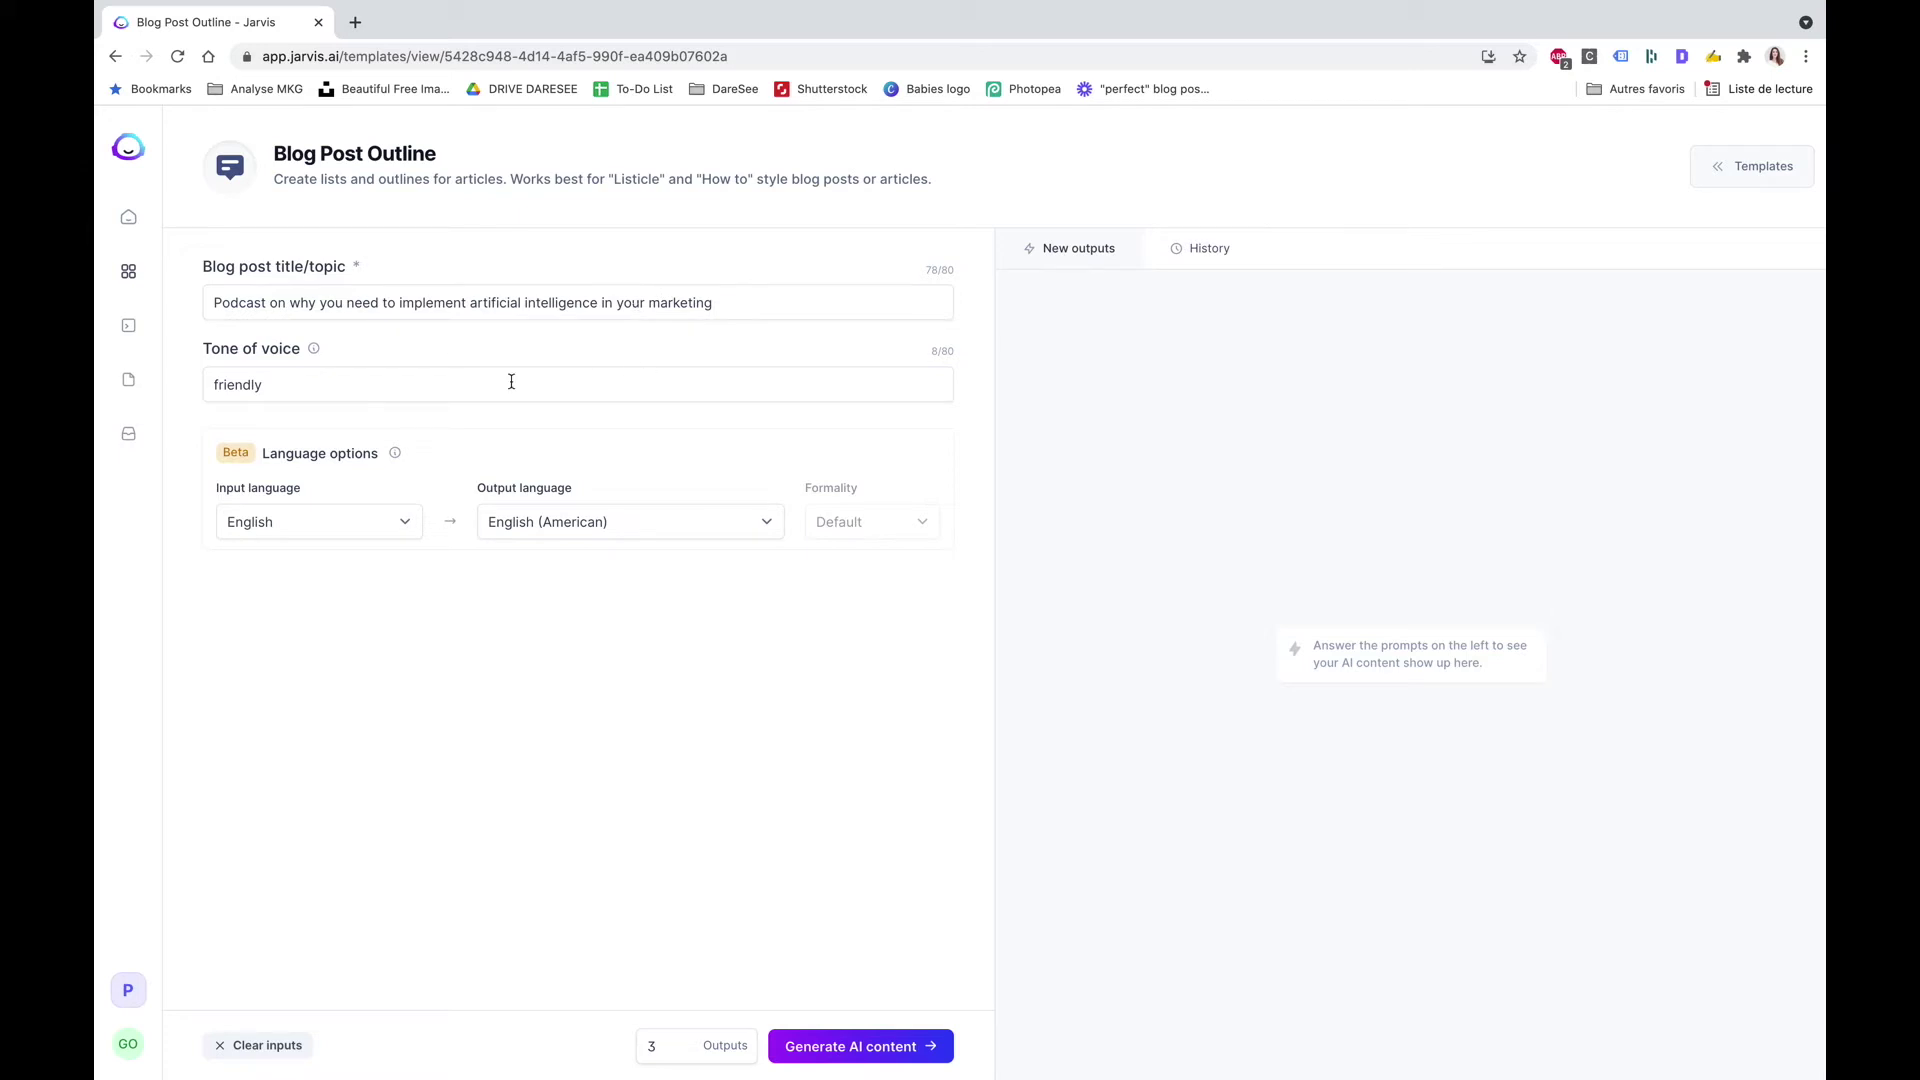
click(869, 1048)
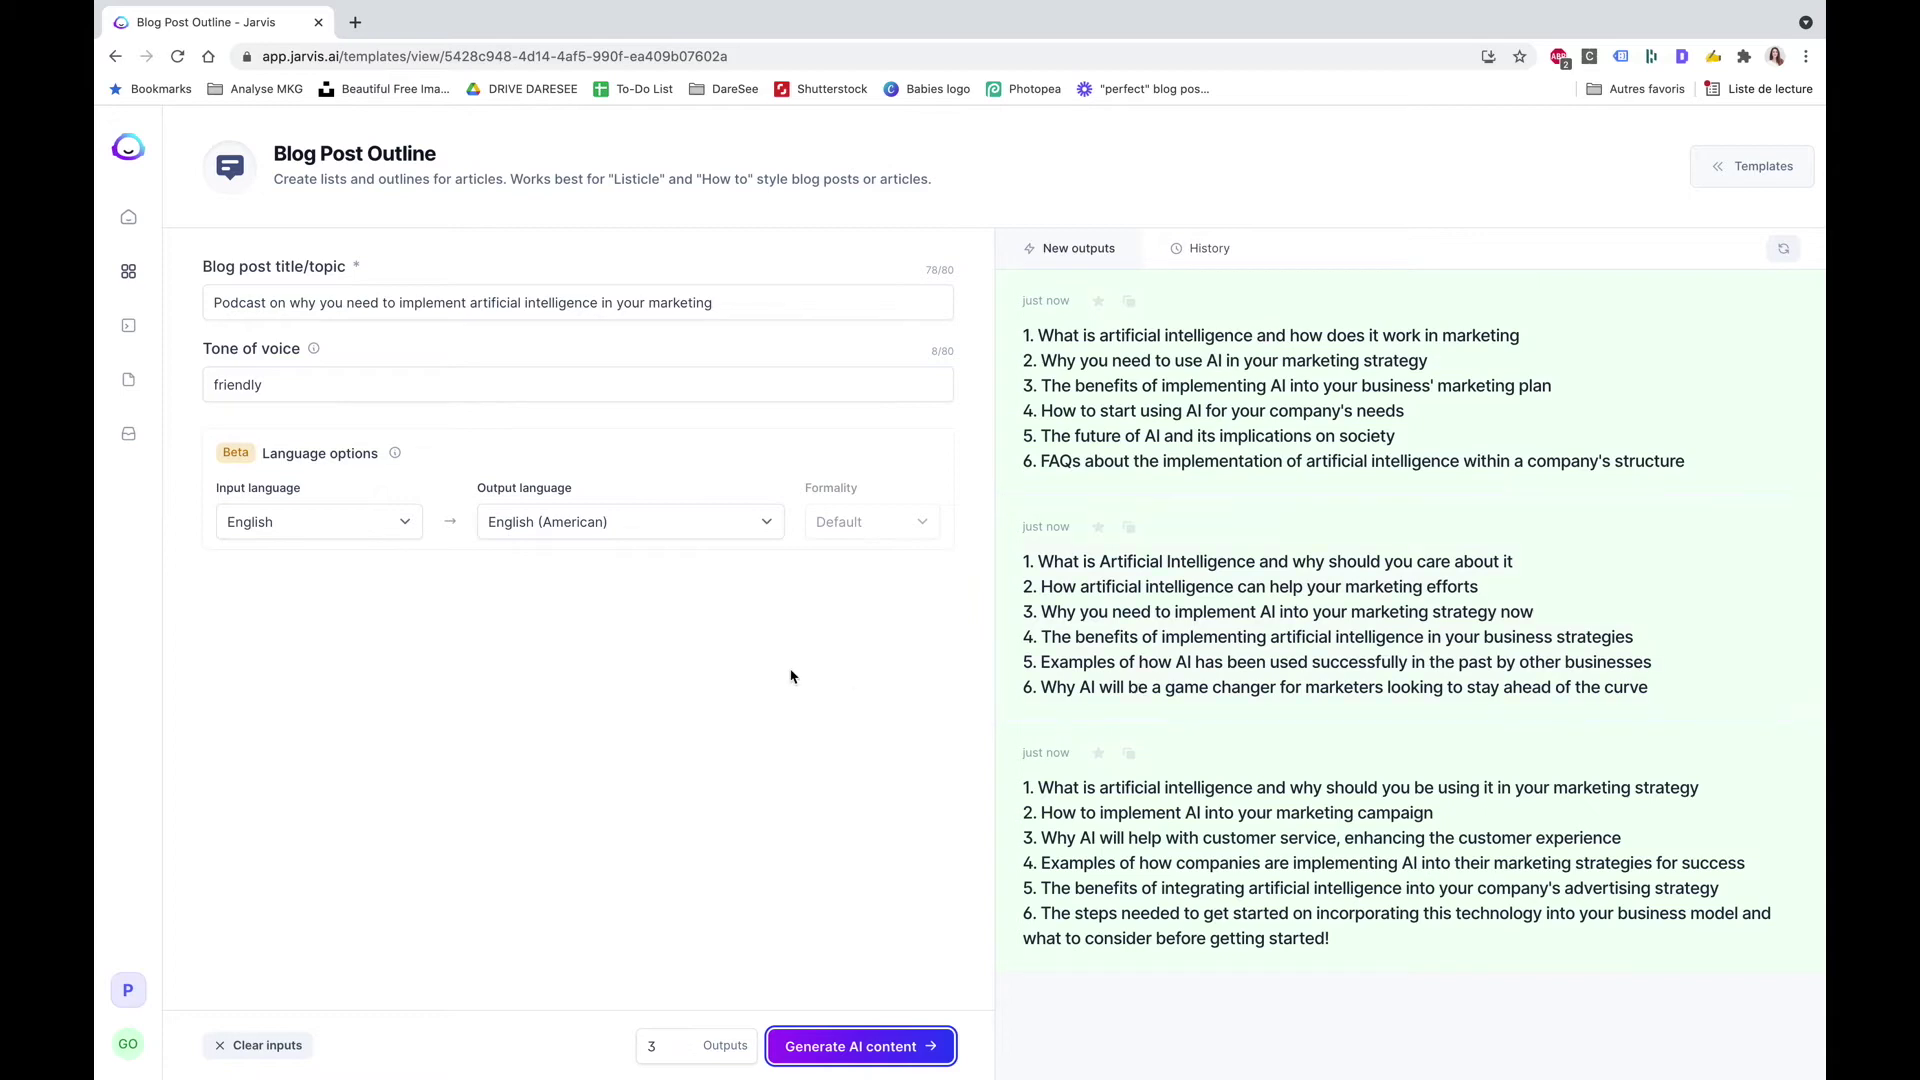
Copy the first generated outline to the clipboard.
click(1241, 382)
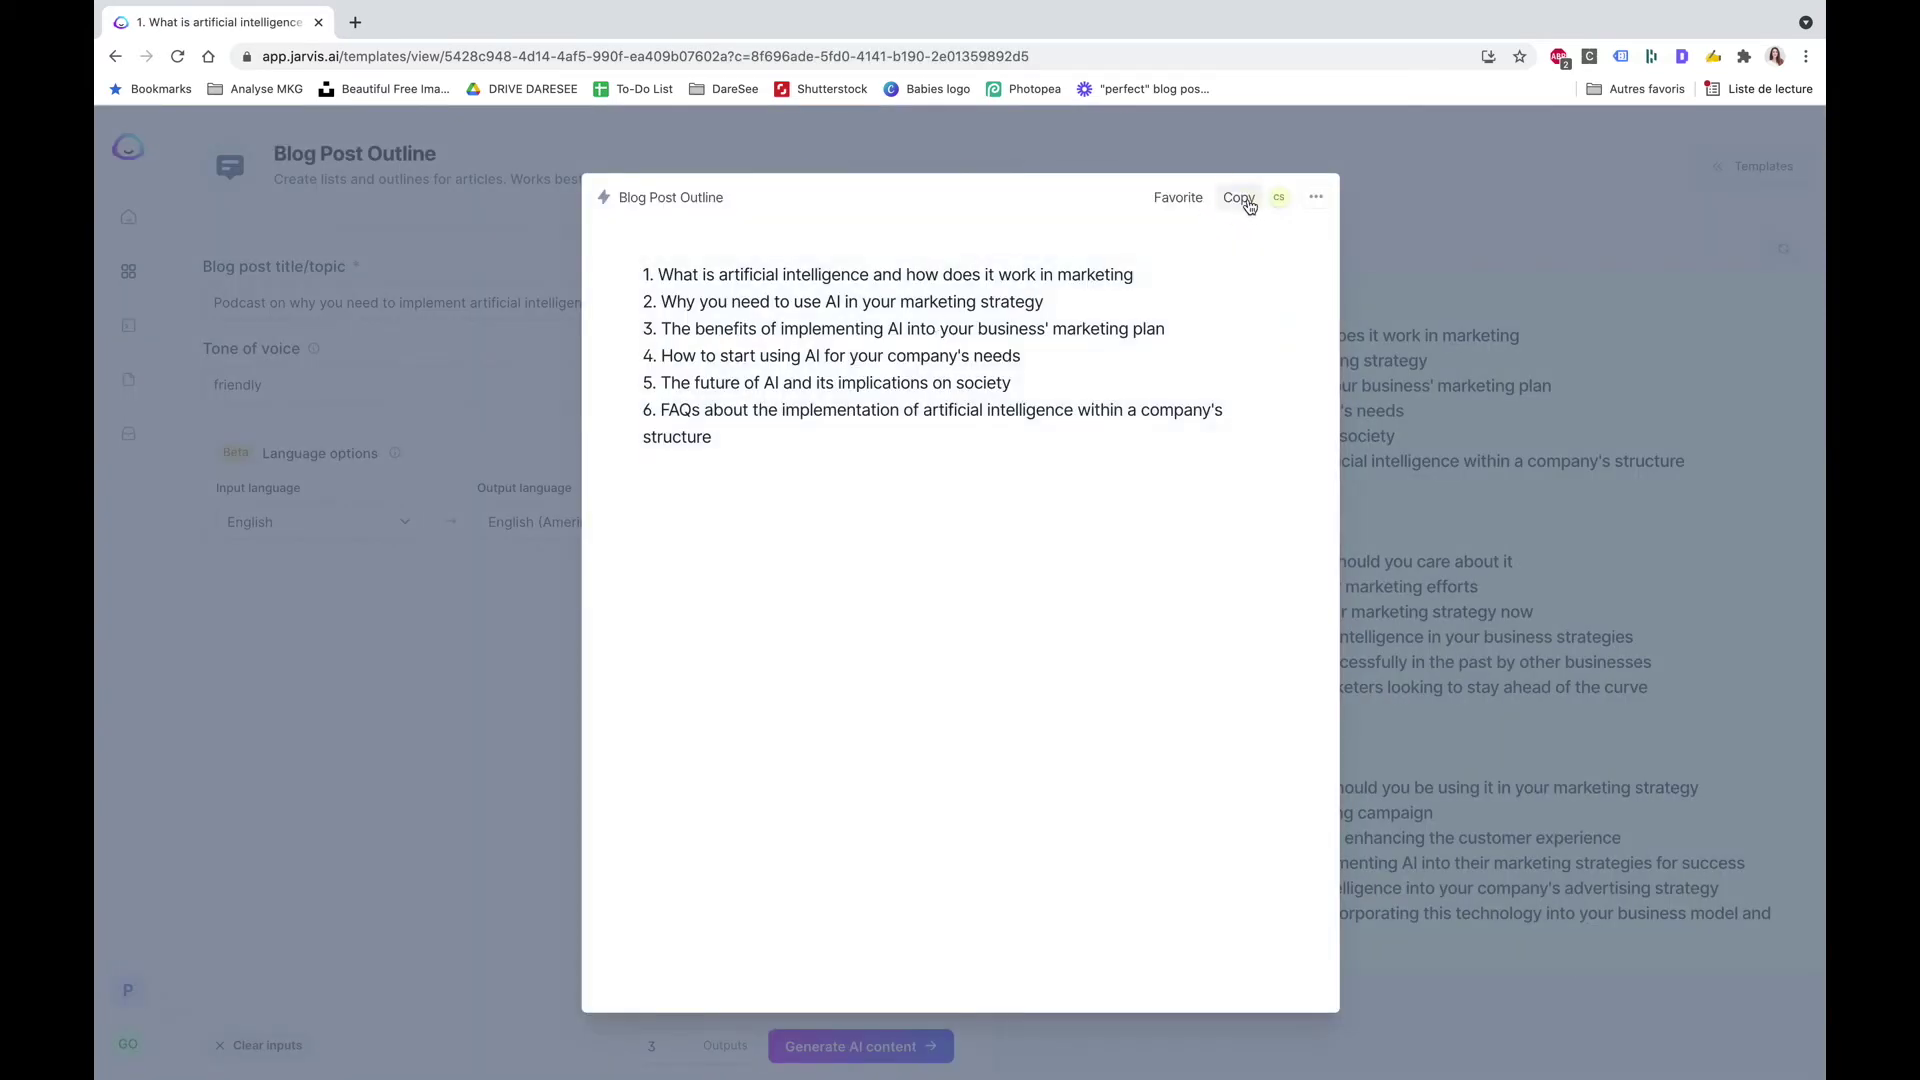
click(1249, 206)
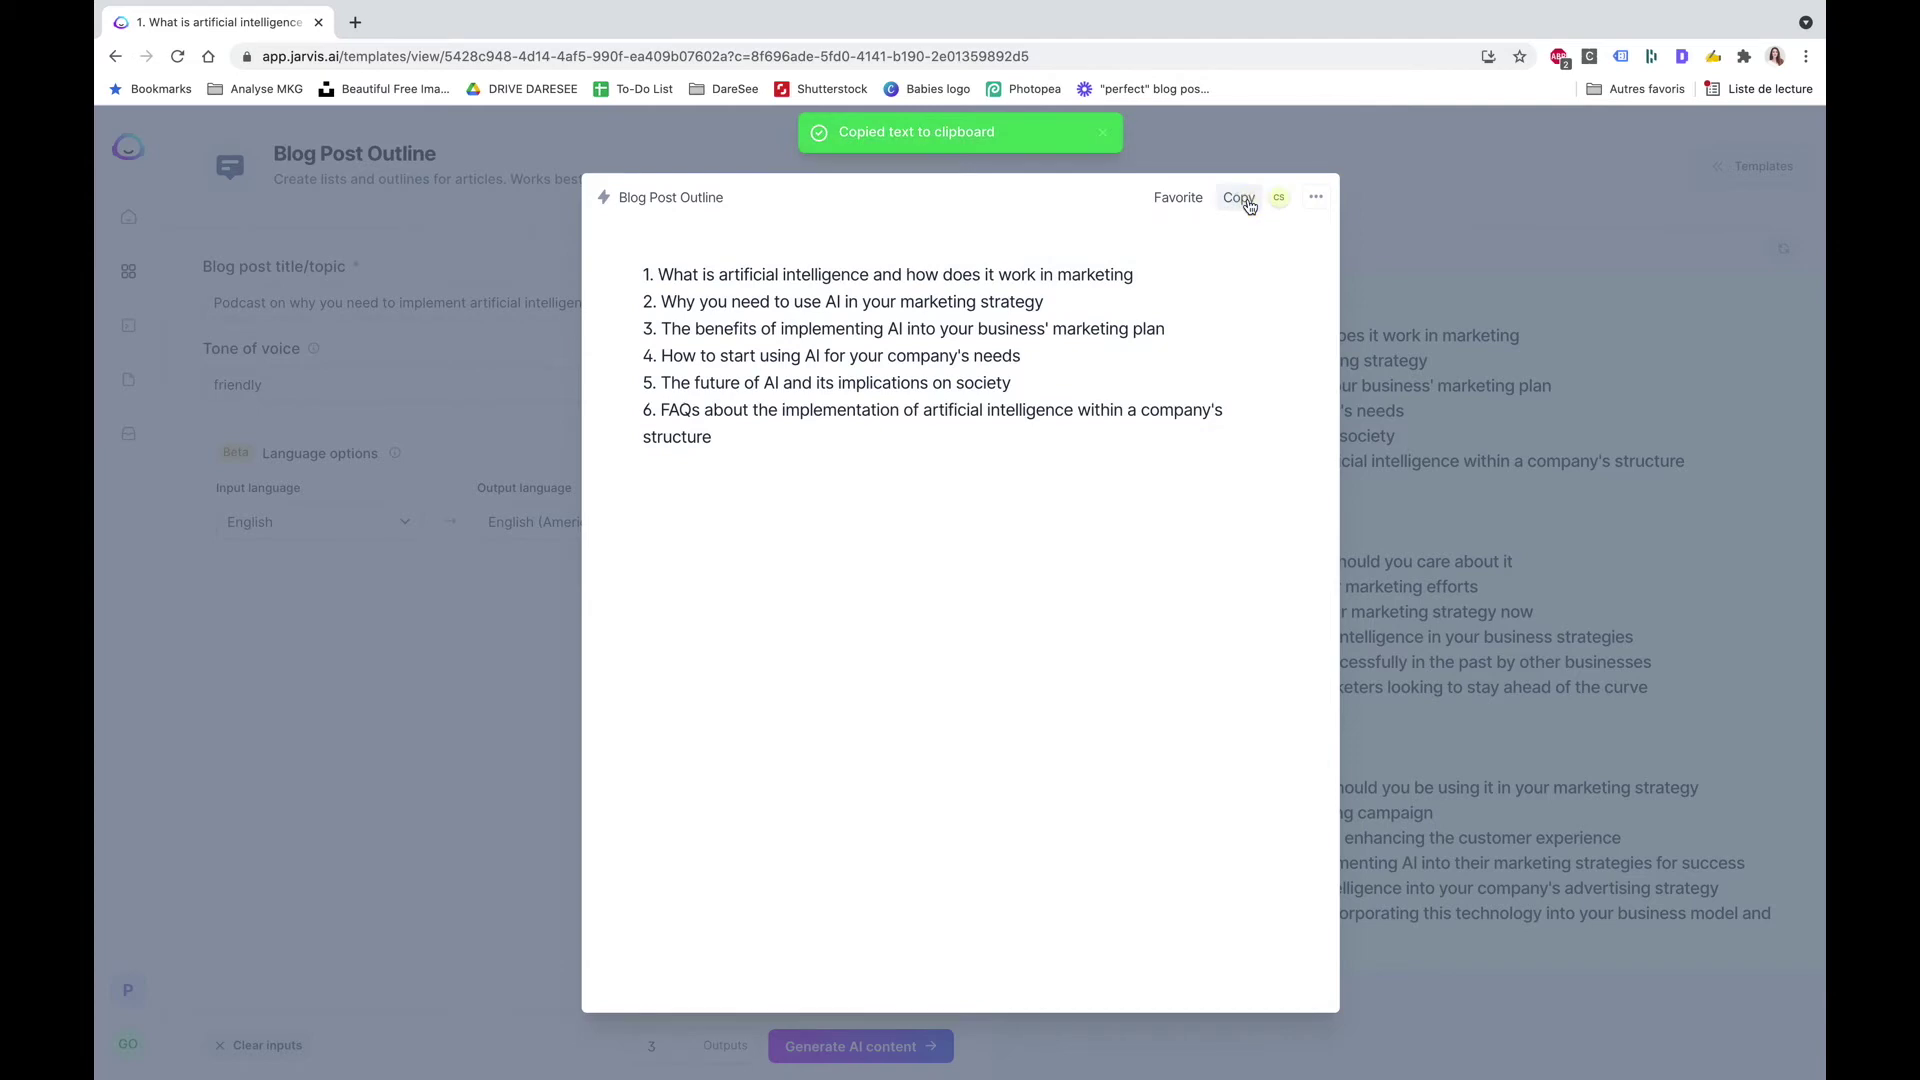
click(1472, 565)
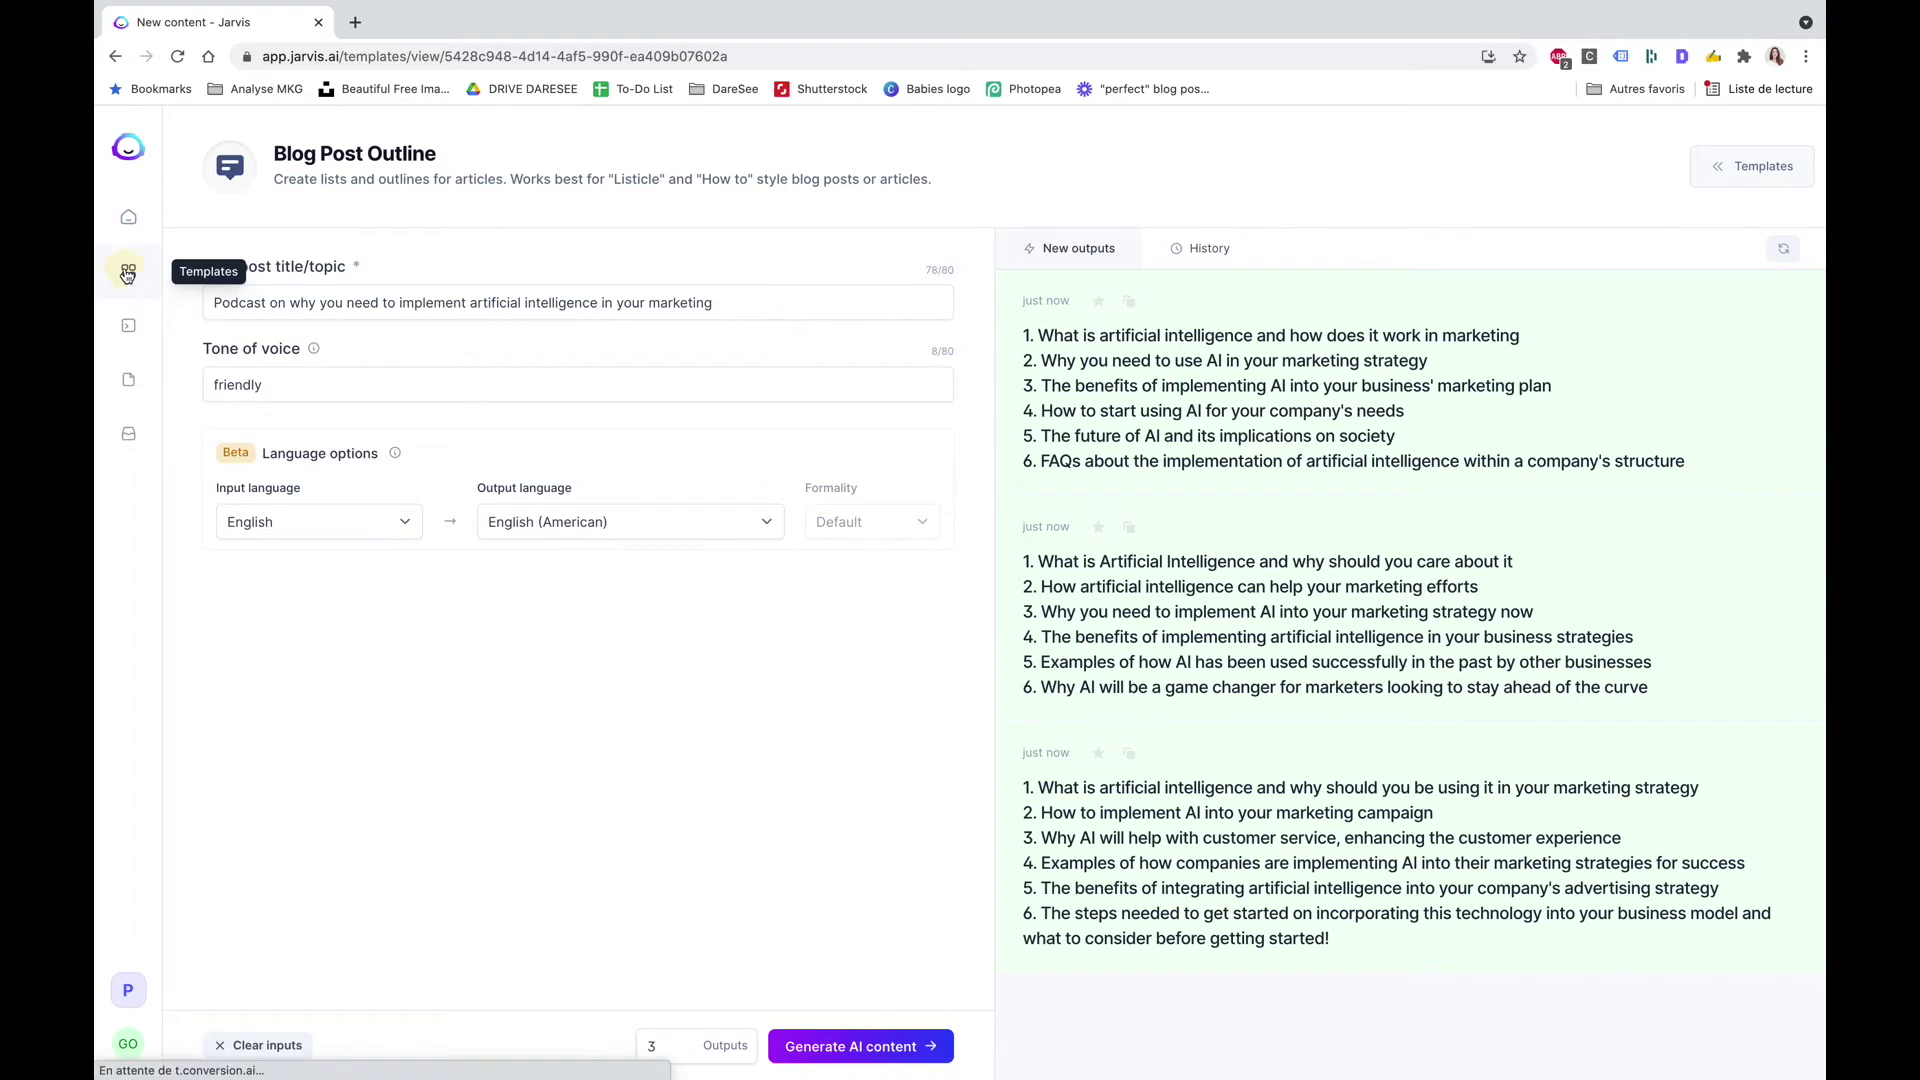
click(127, 274)
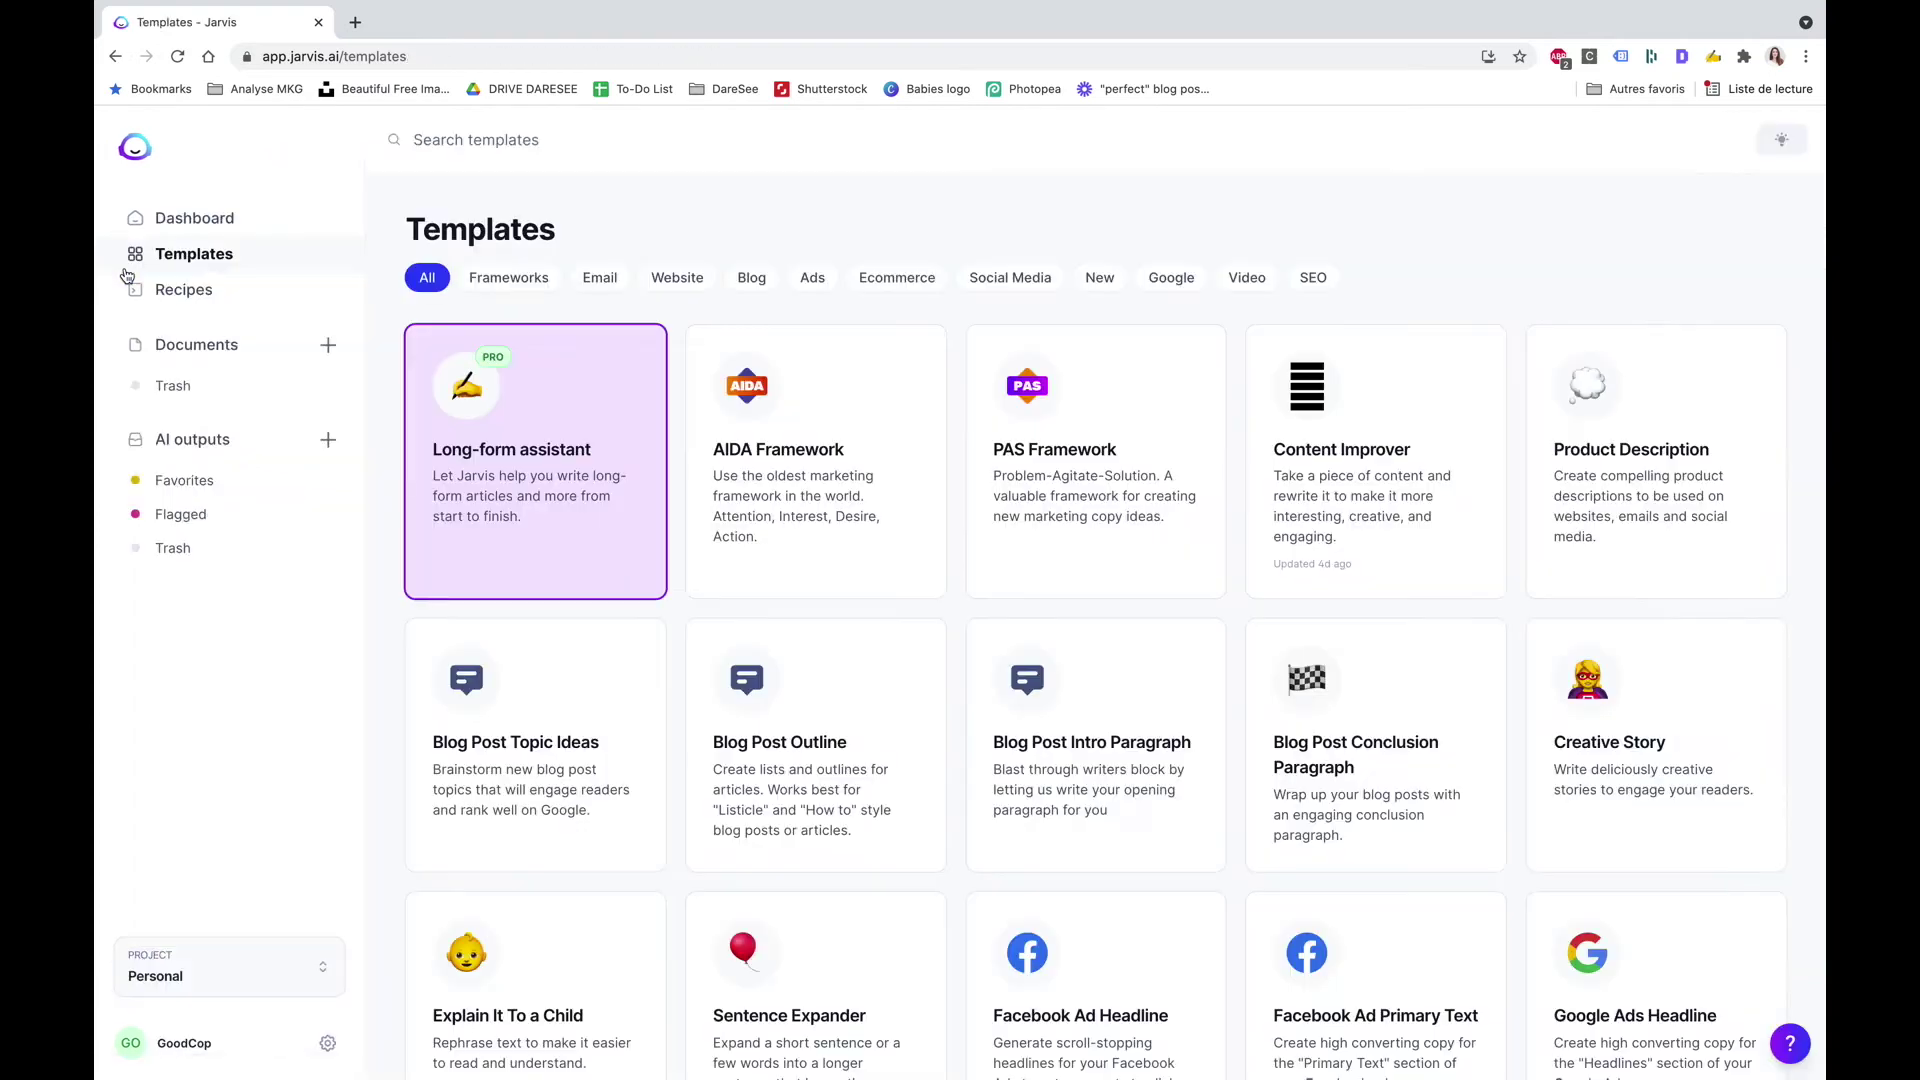
Start a new blank long-form document from scratch, with templates shown beside it.
click(516, 491)
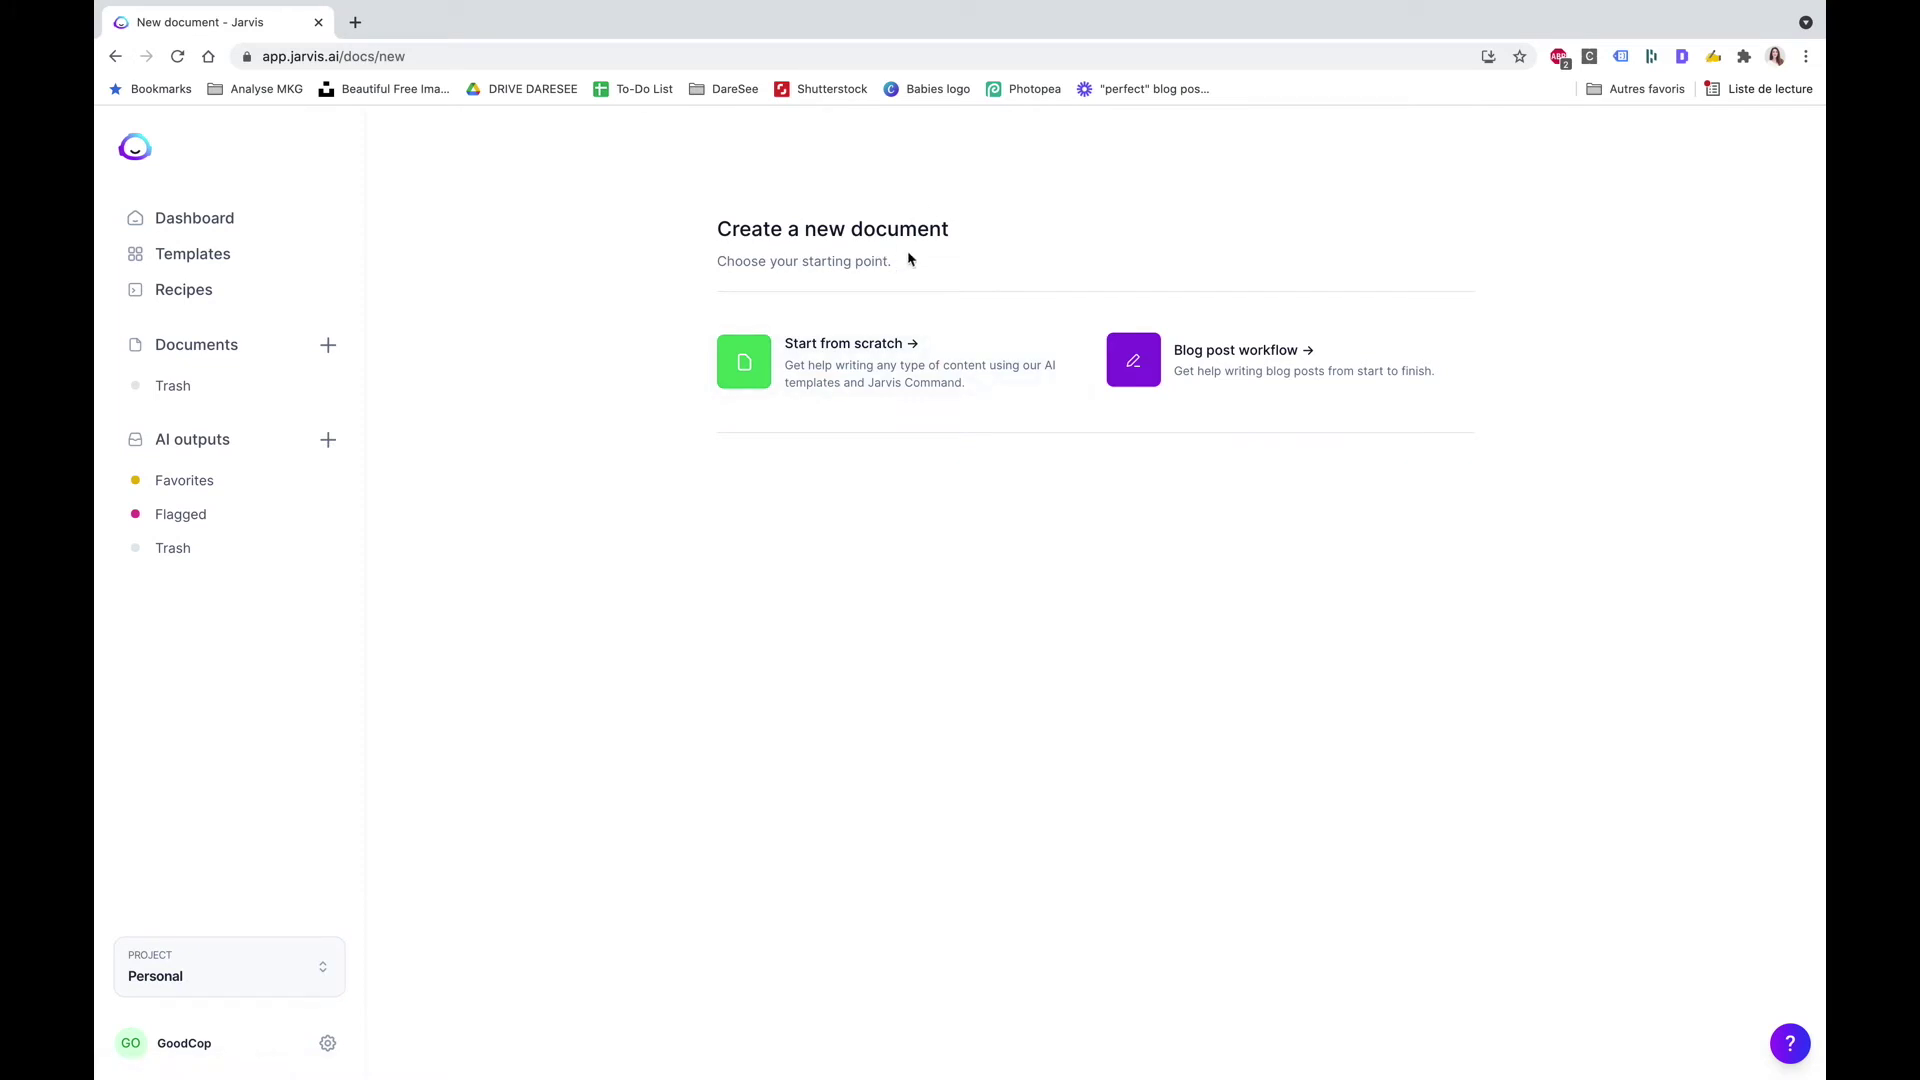
click(855, 379)
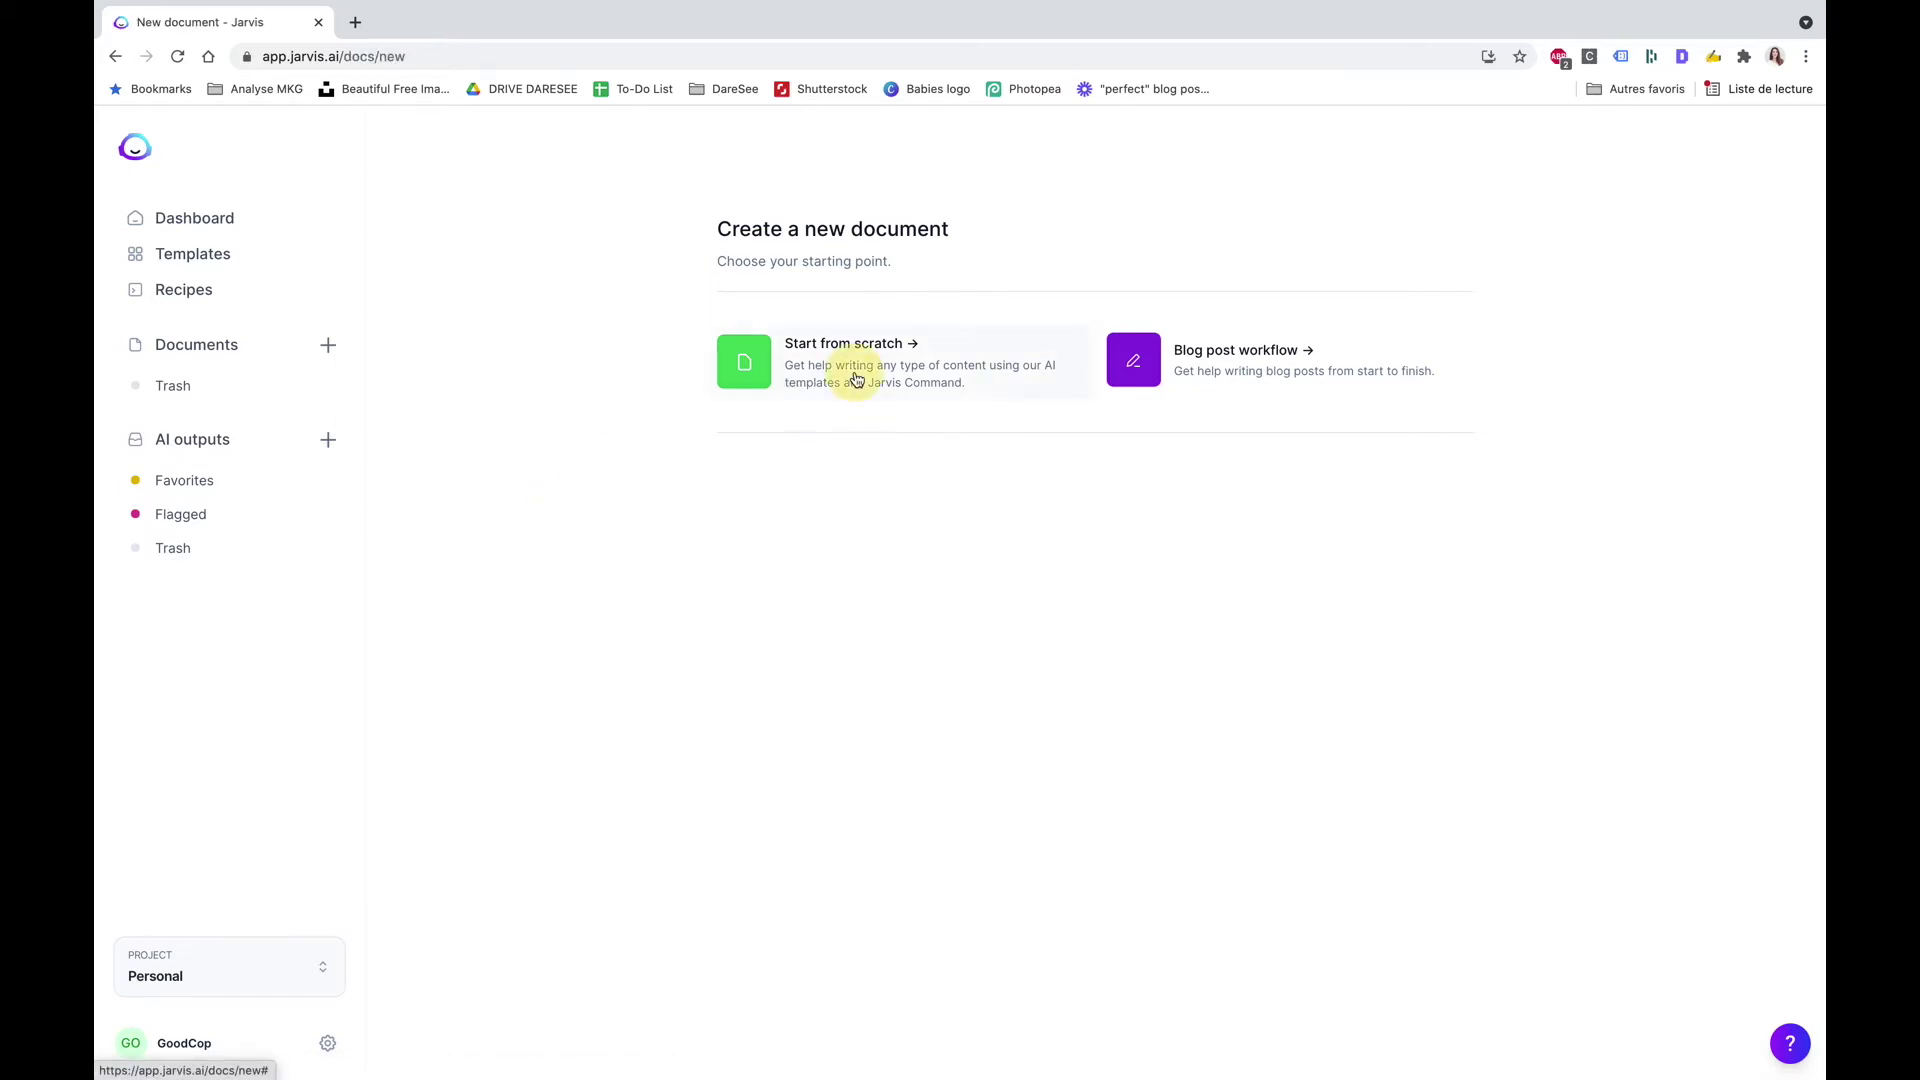
click(865, 296)
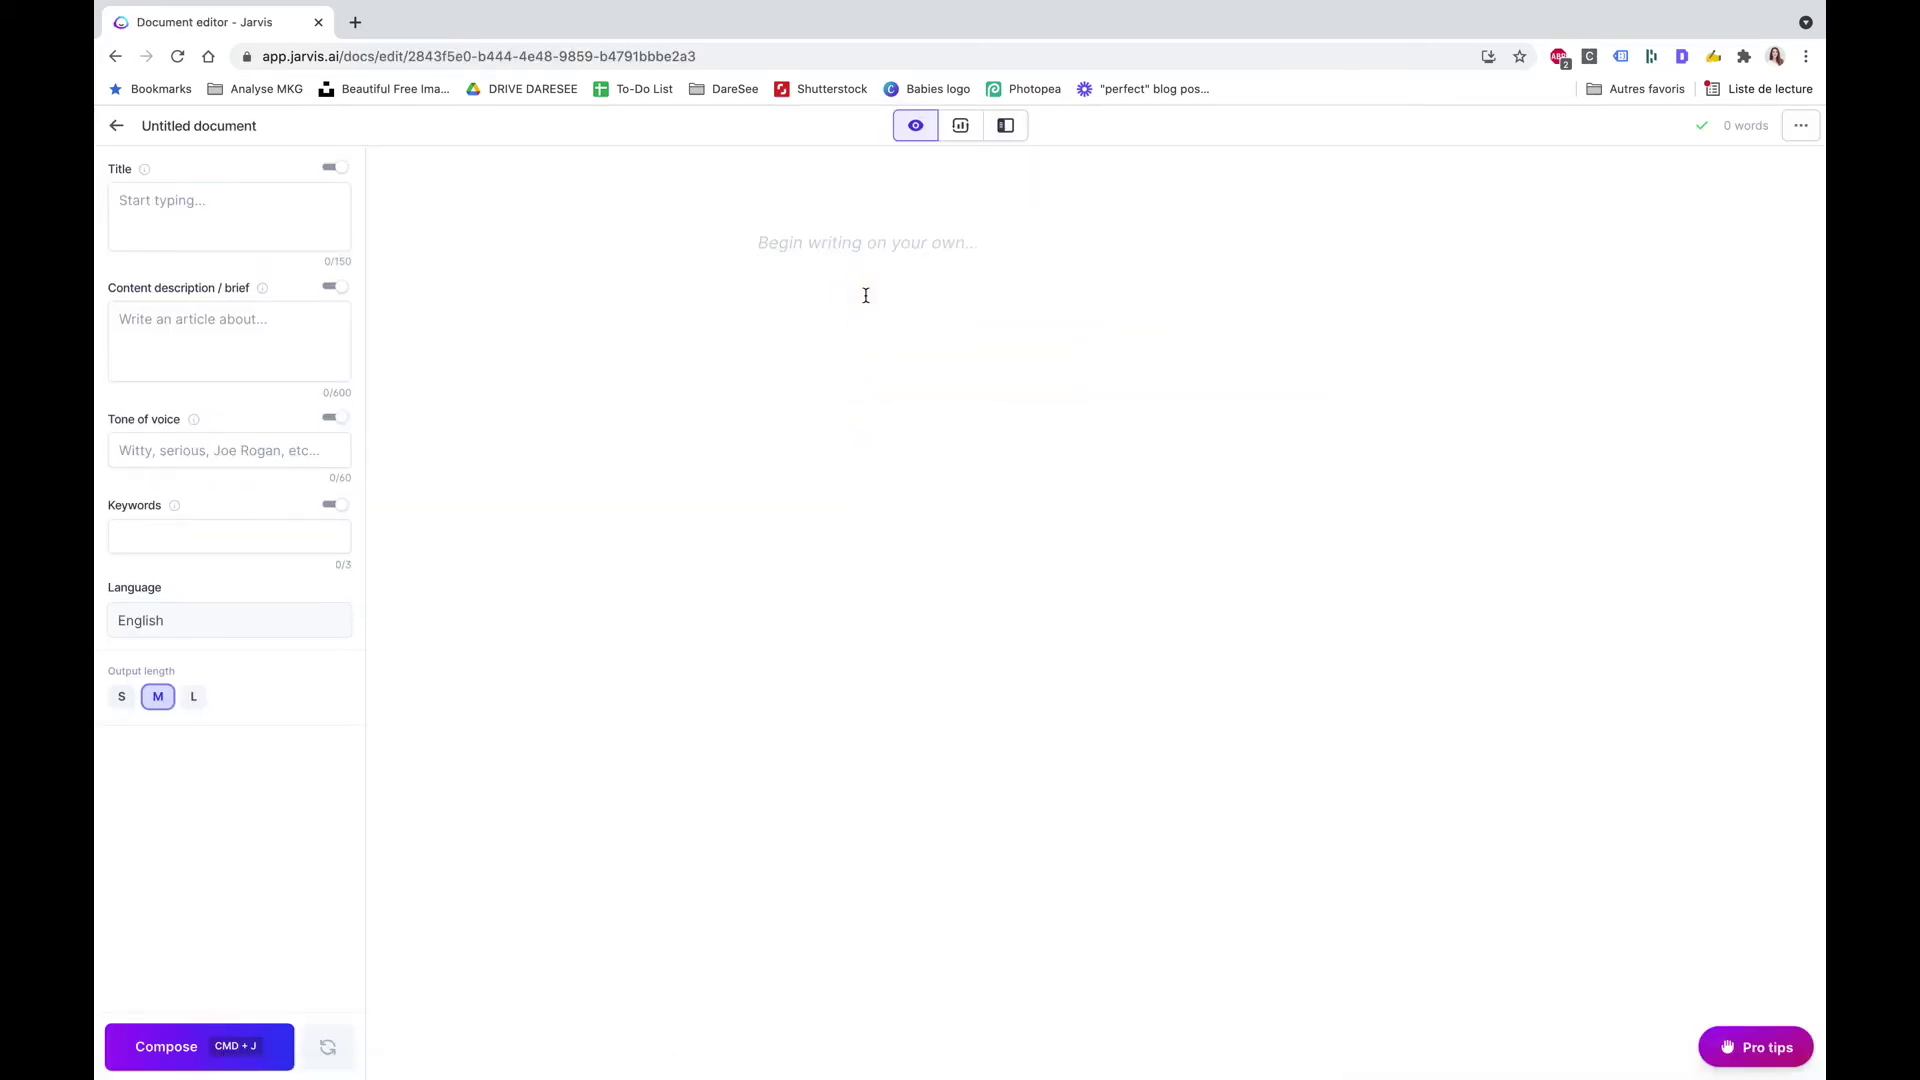
click(1005, 125)
Make the first outline item a heading and remove the unfinished trailing sentence.
triple_click(1270, 352)
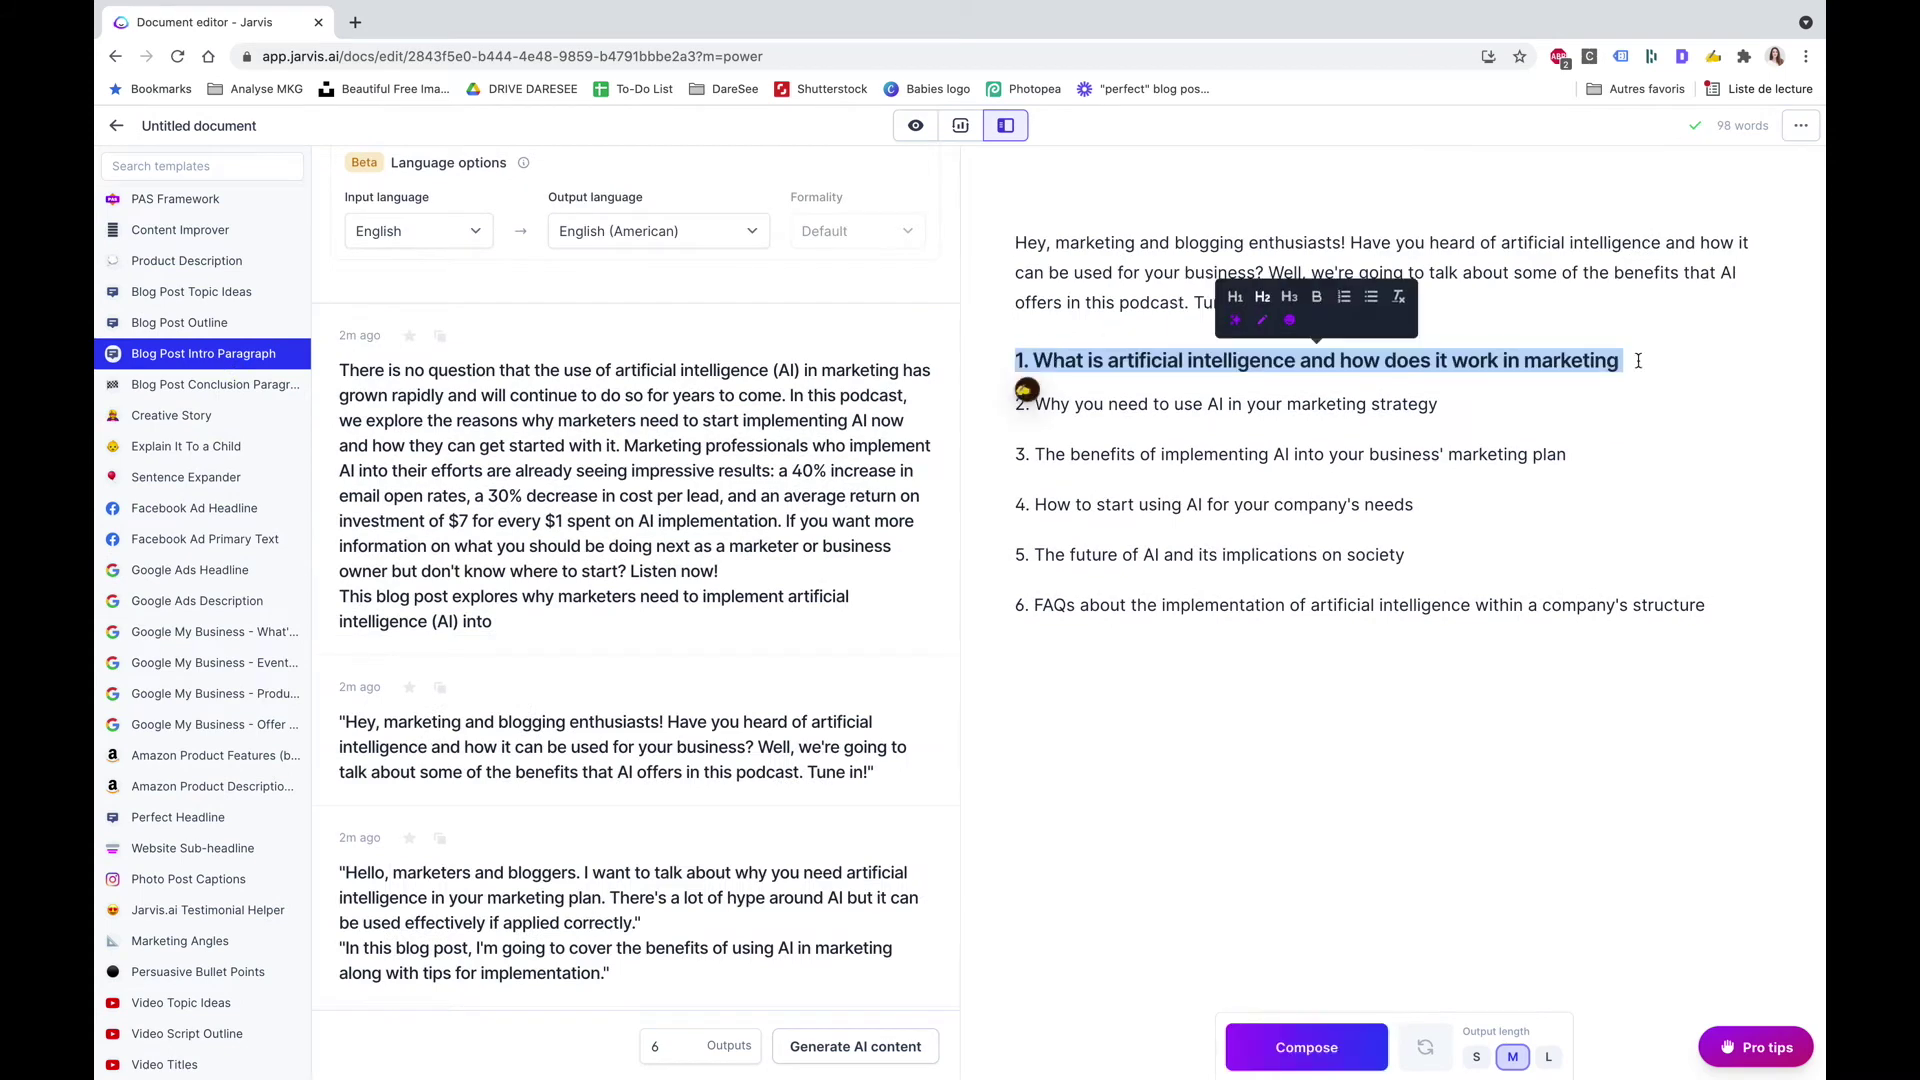
click(1300, 1047)
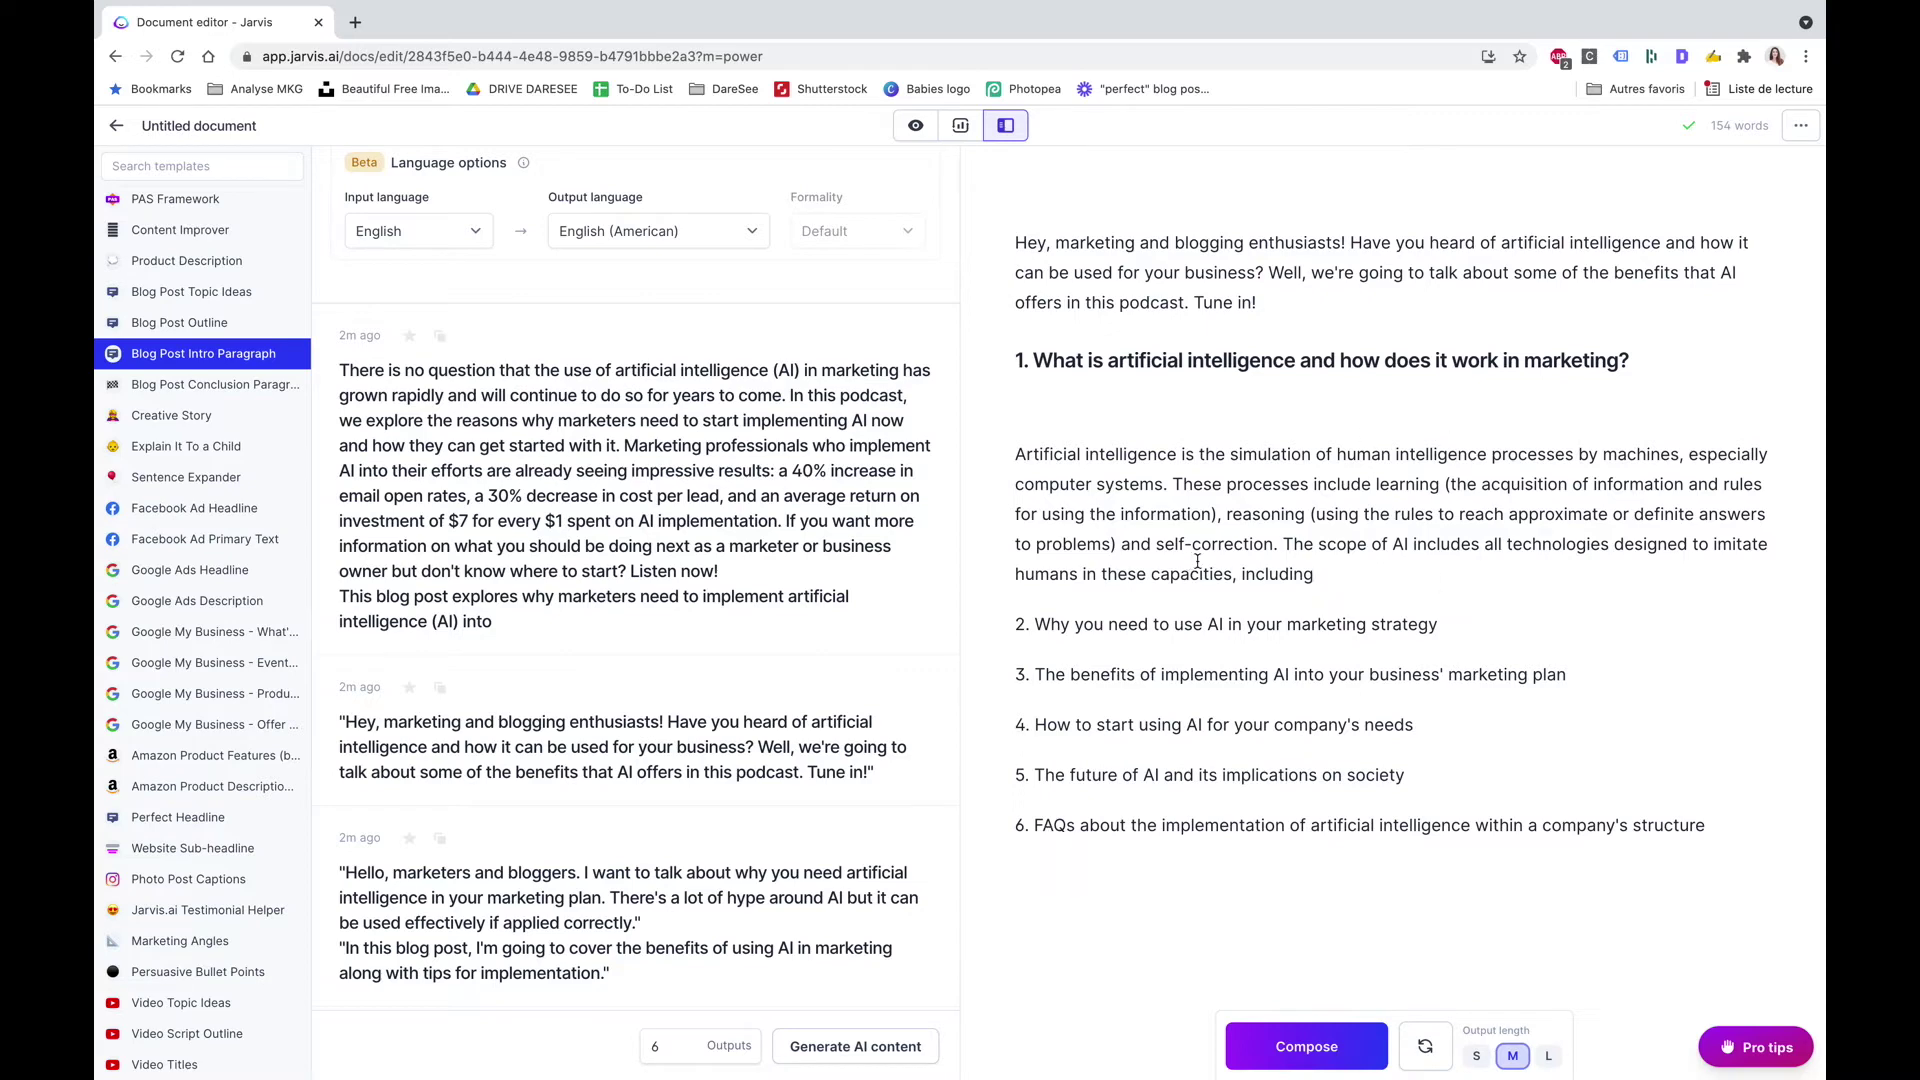
key(ctrl+z)
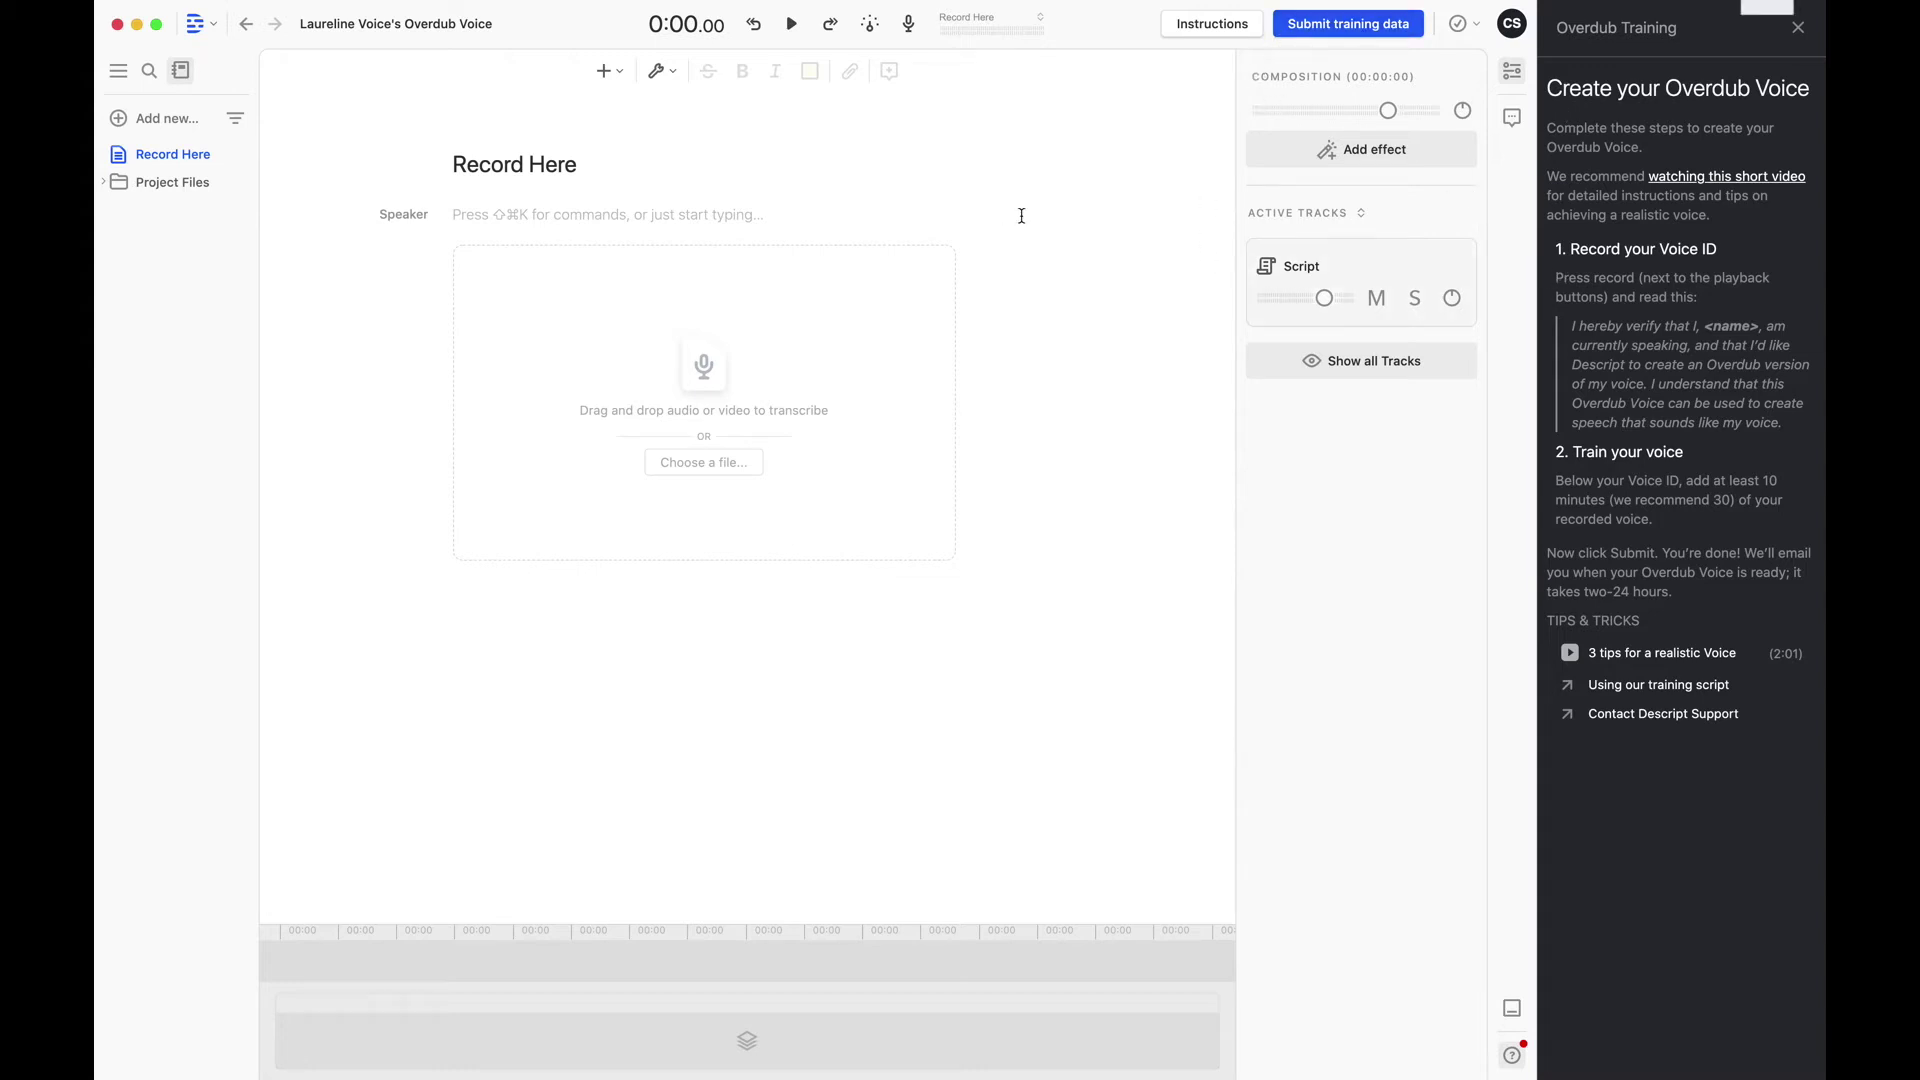
Create a new Descript project named 'Marketing' and select Jarvis's intro paragraph.
click(242, 12)
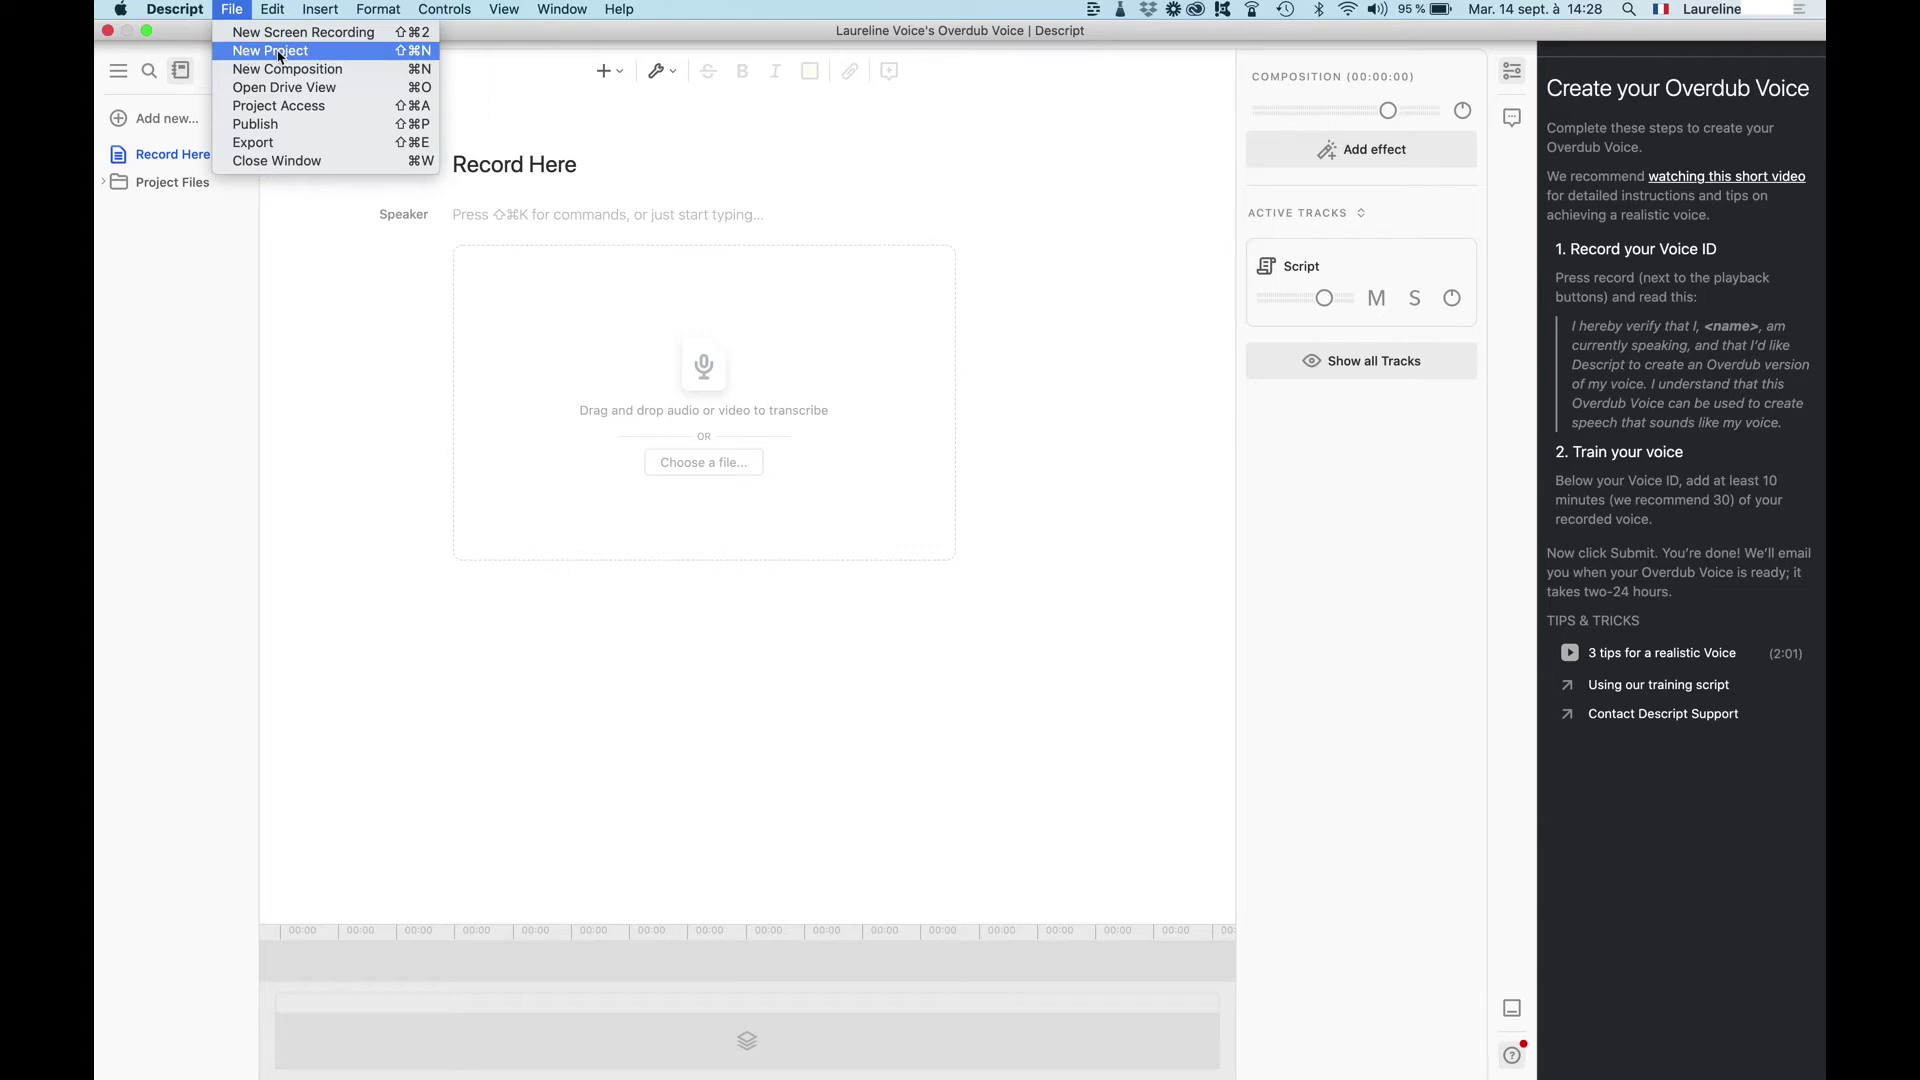
click(280, 57)
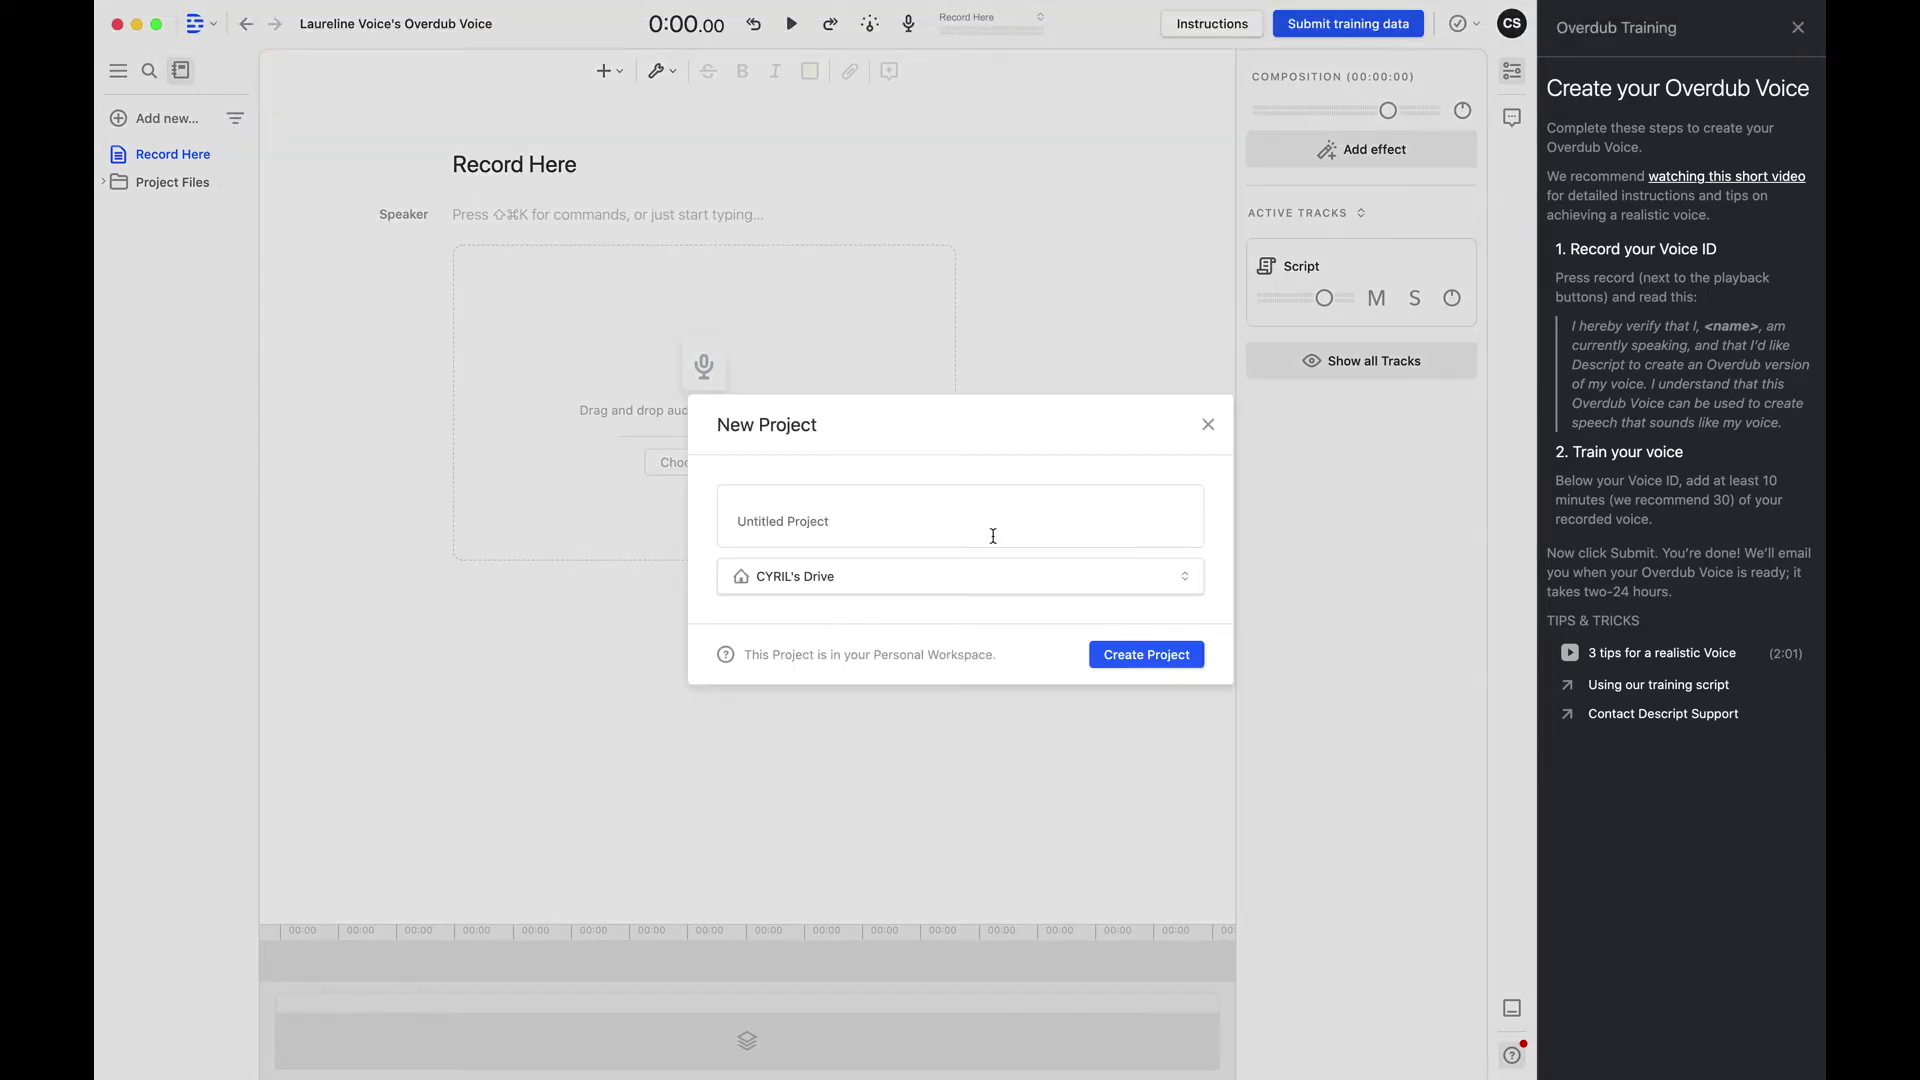
text(Ma)
text(rketing)
click(1155, 660)
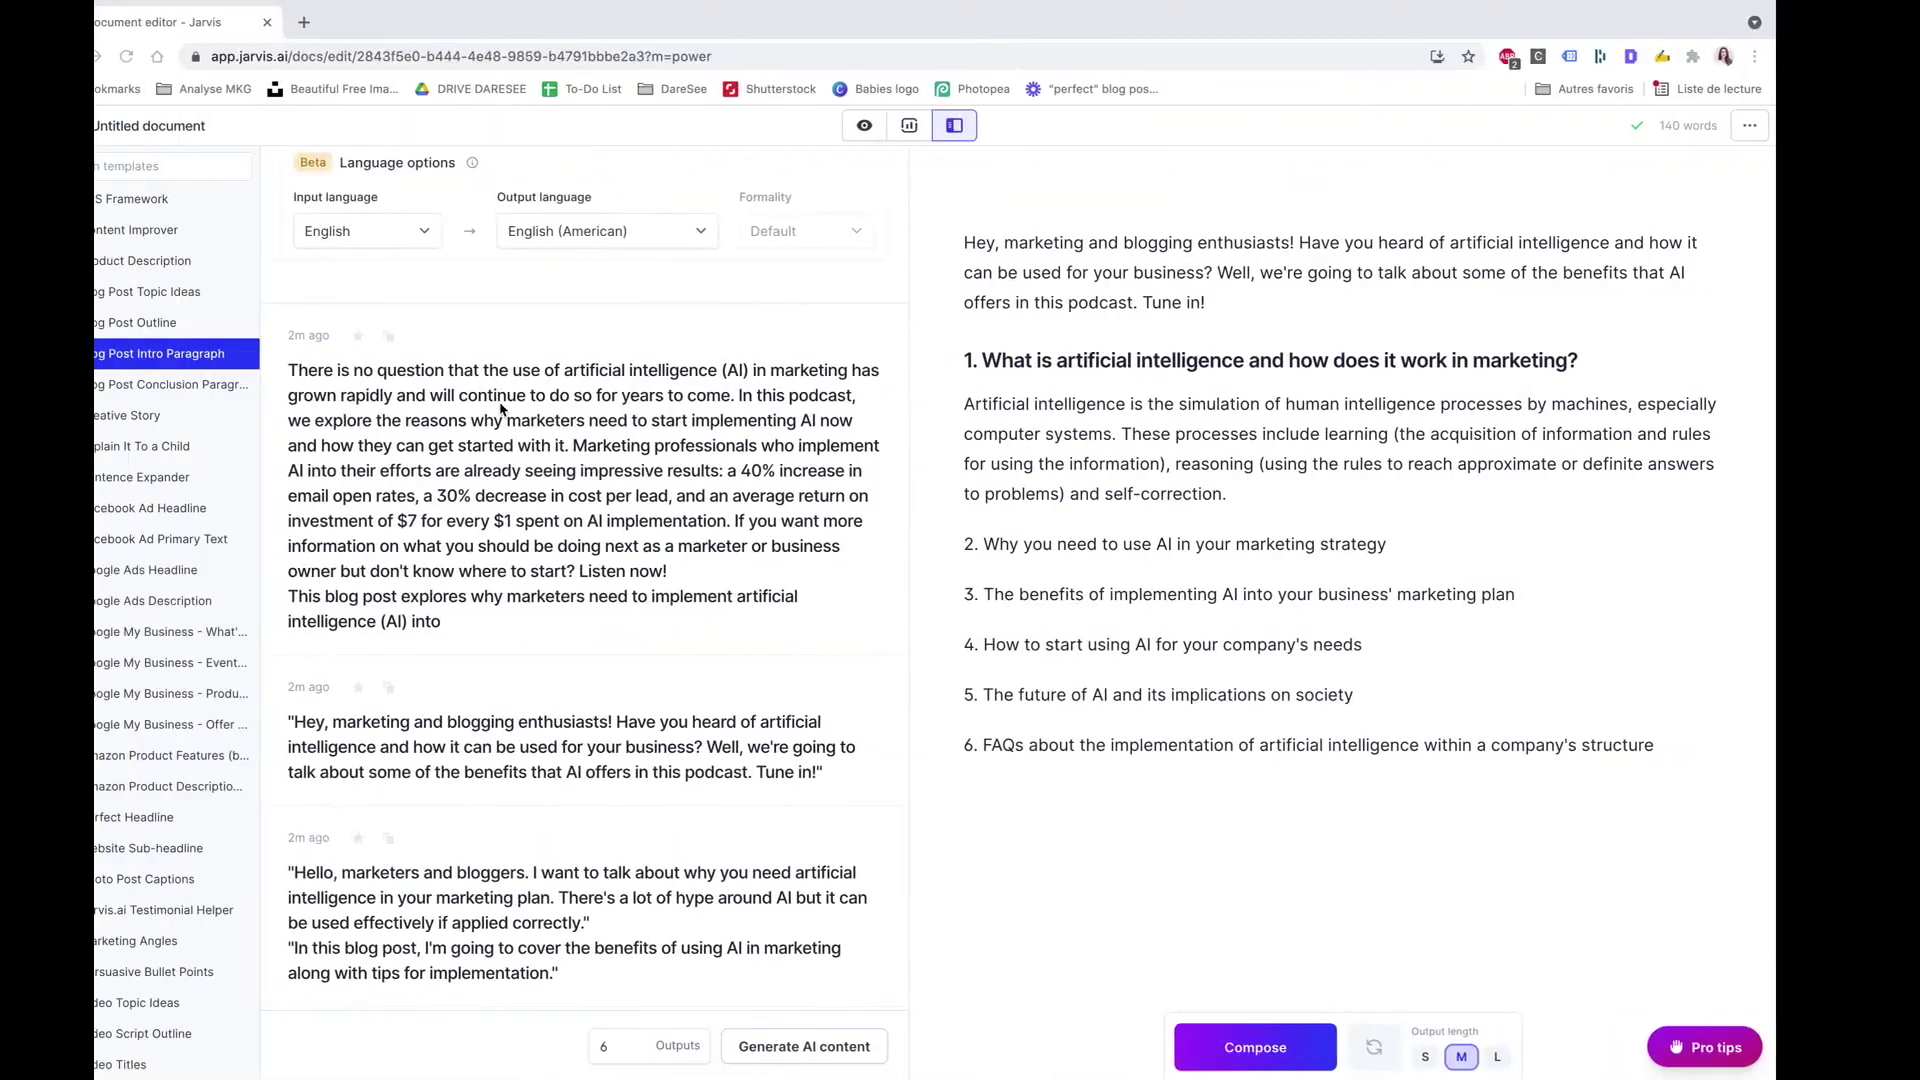
triple_click(1086, 258)
key(ctrl+c)
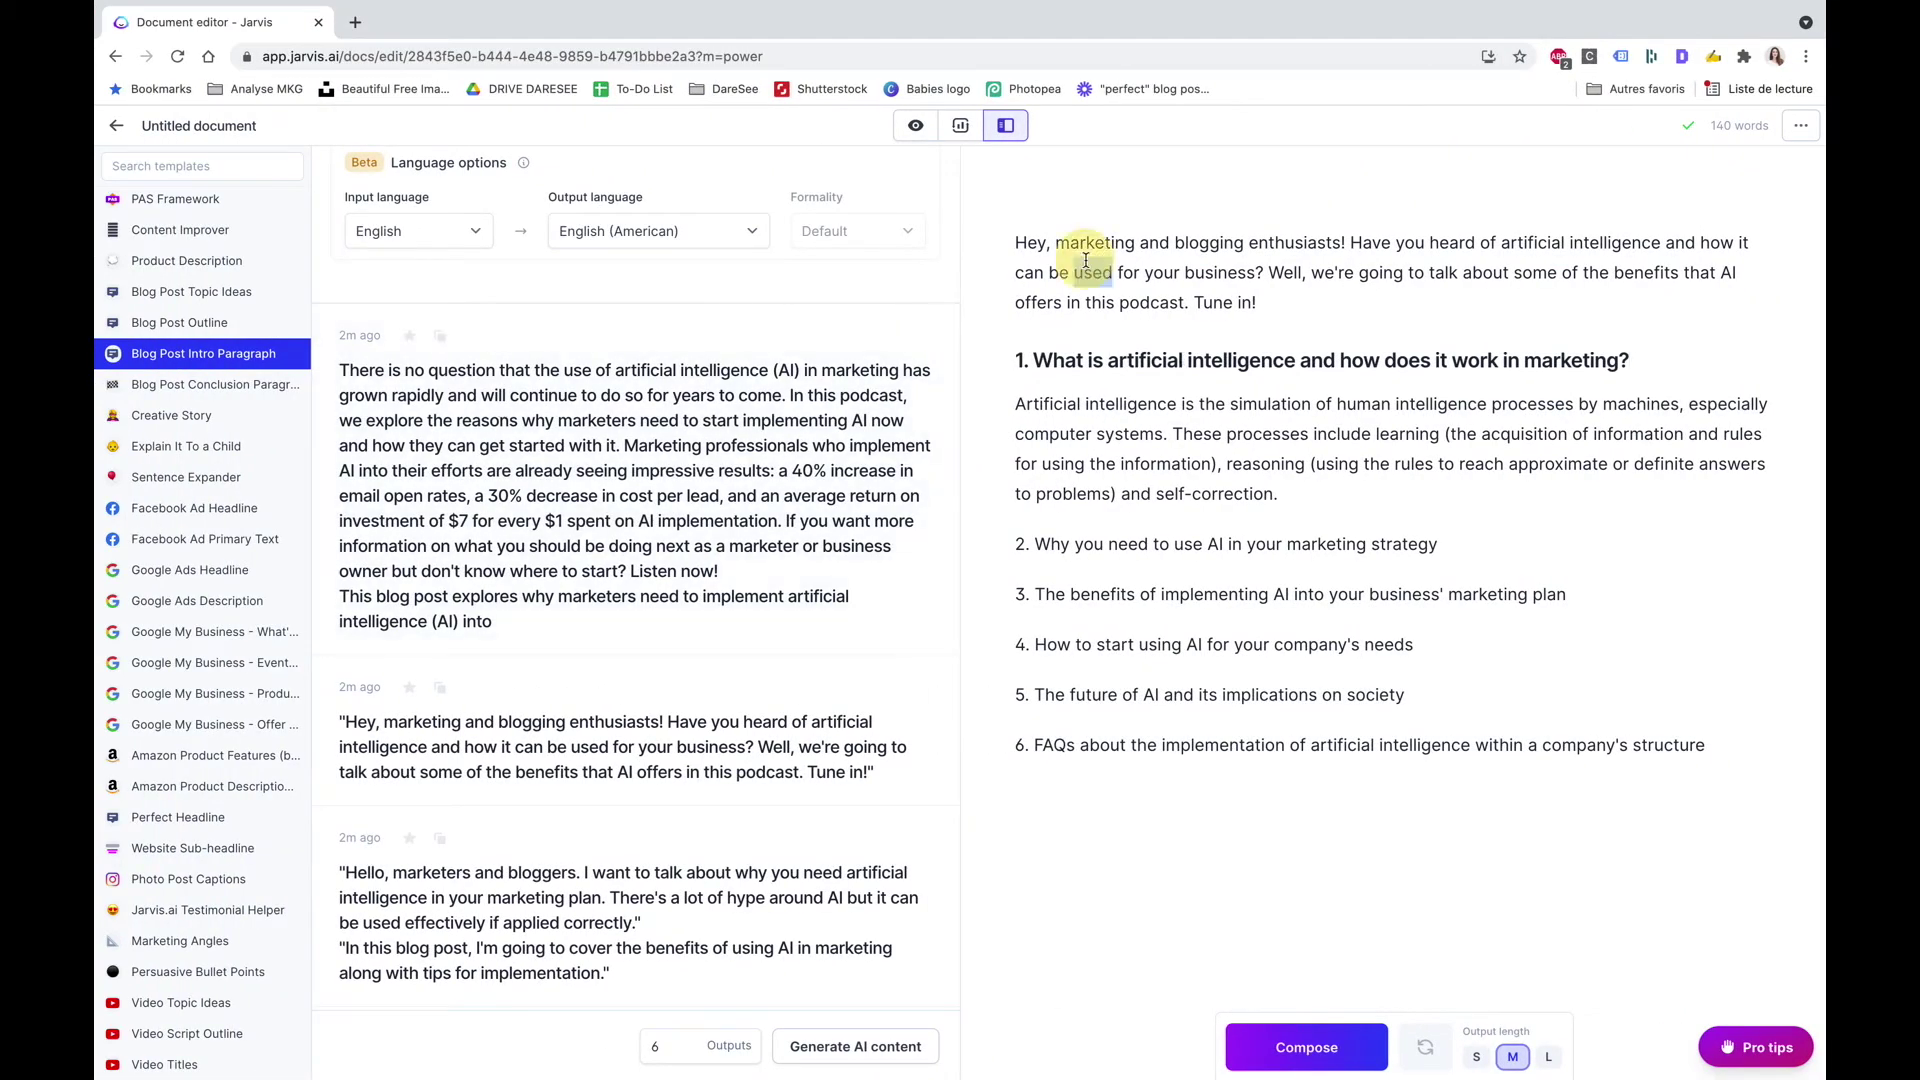
Paste the podcast intro into the Marketing script and voice it with the Laureline overdub speaker.
click(1086, 258)
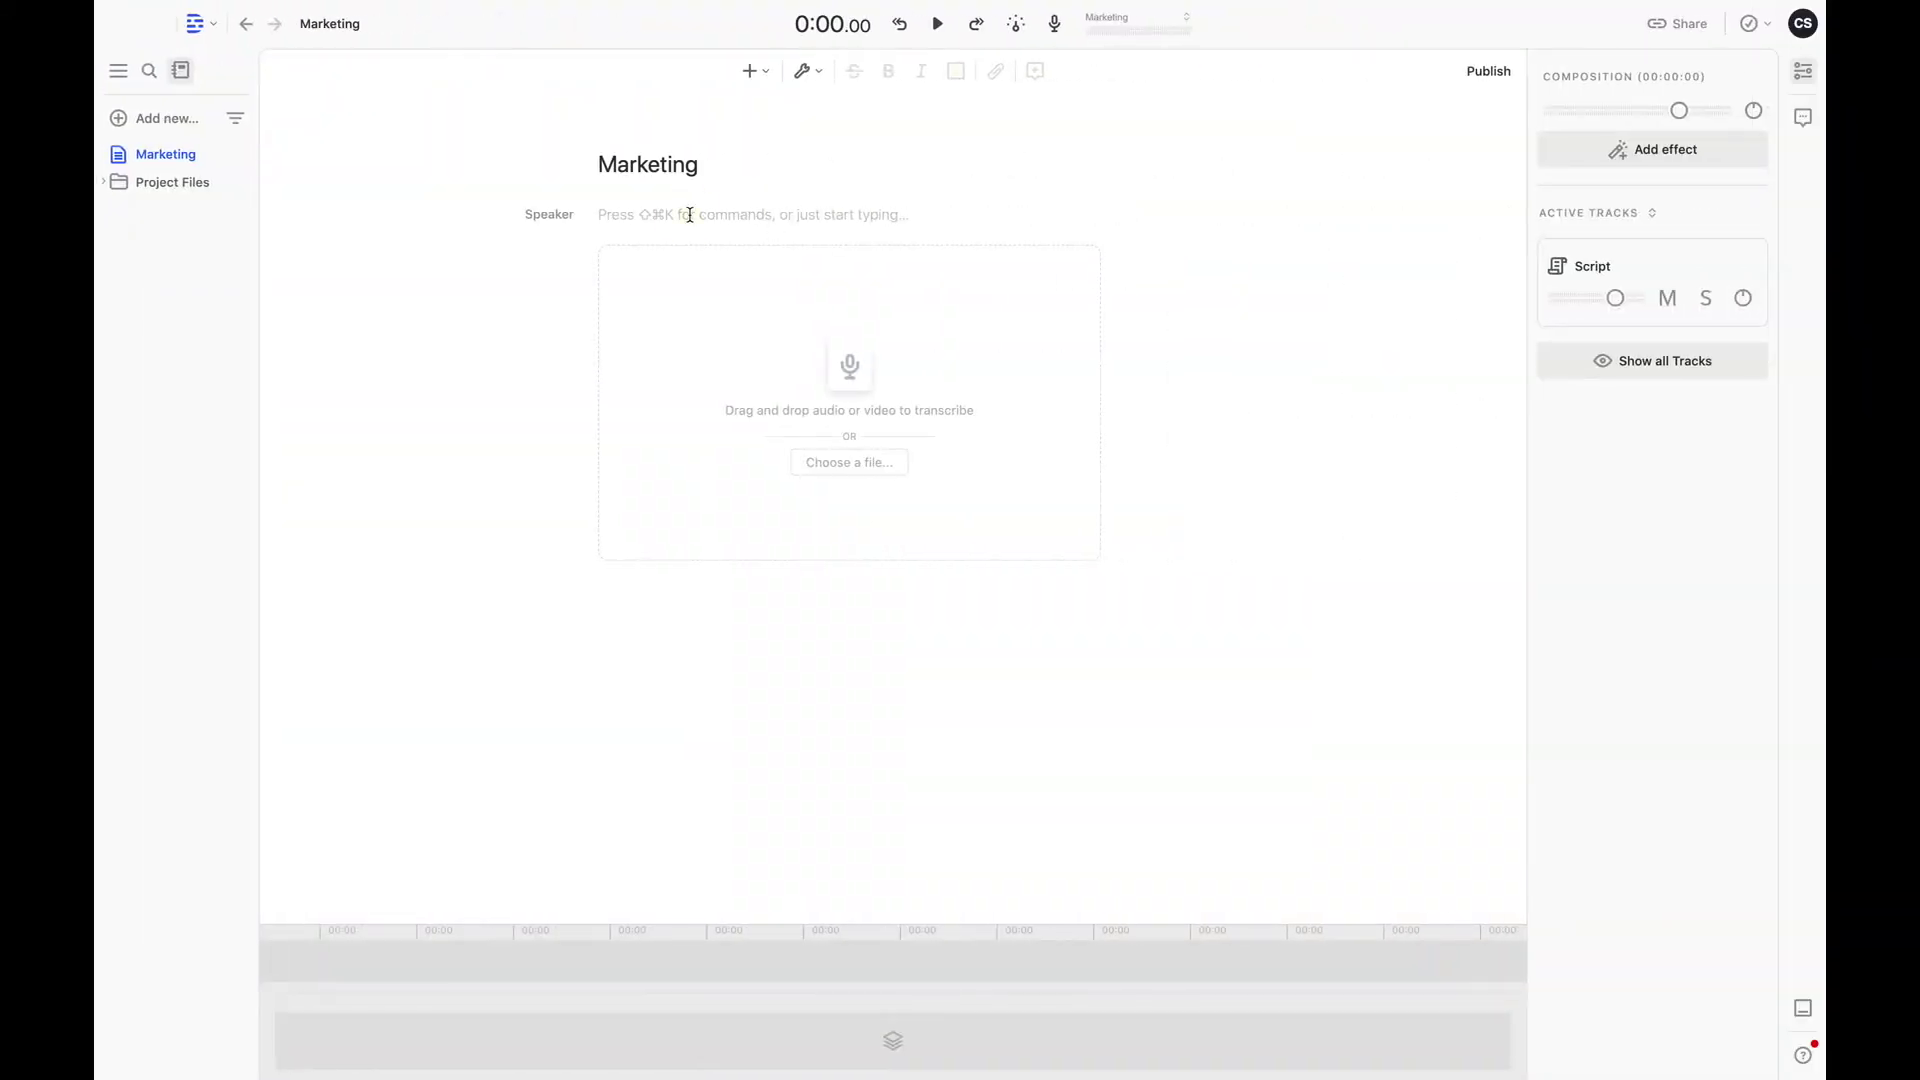
key(ctrl+v)
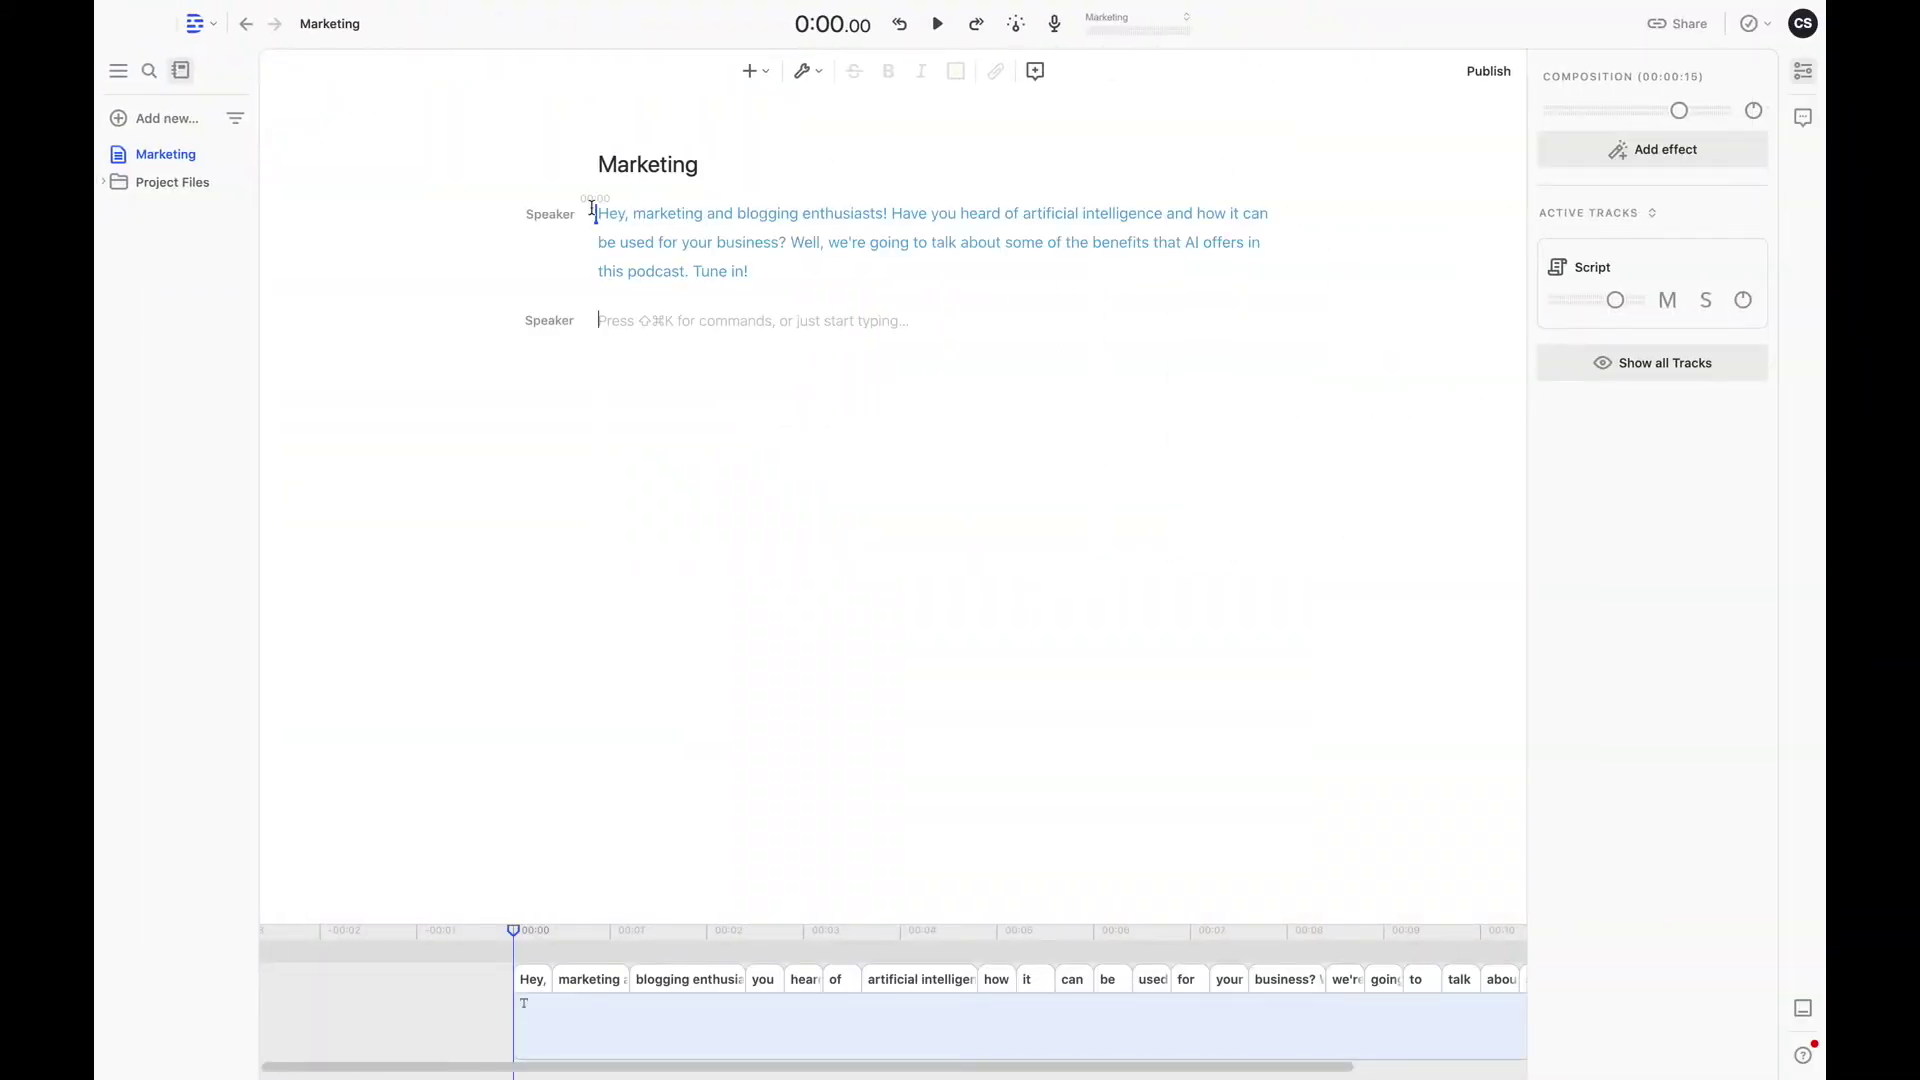
click(551, 215)
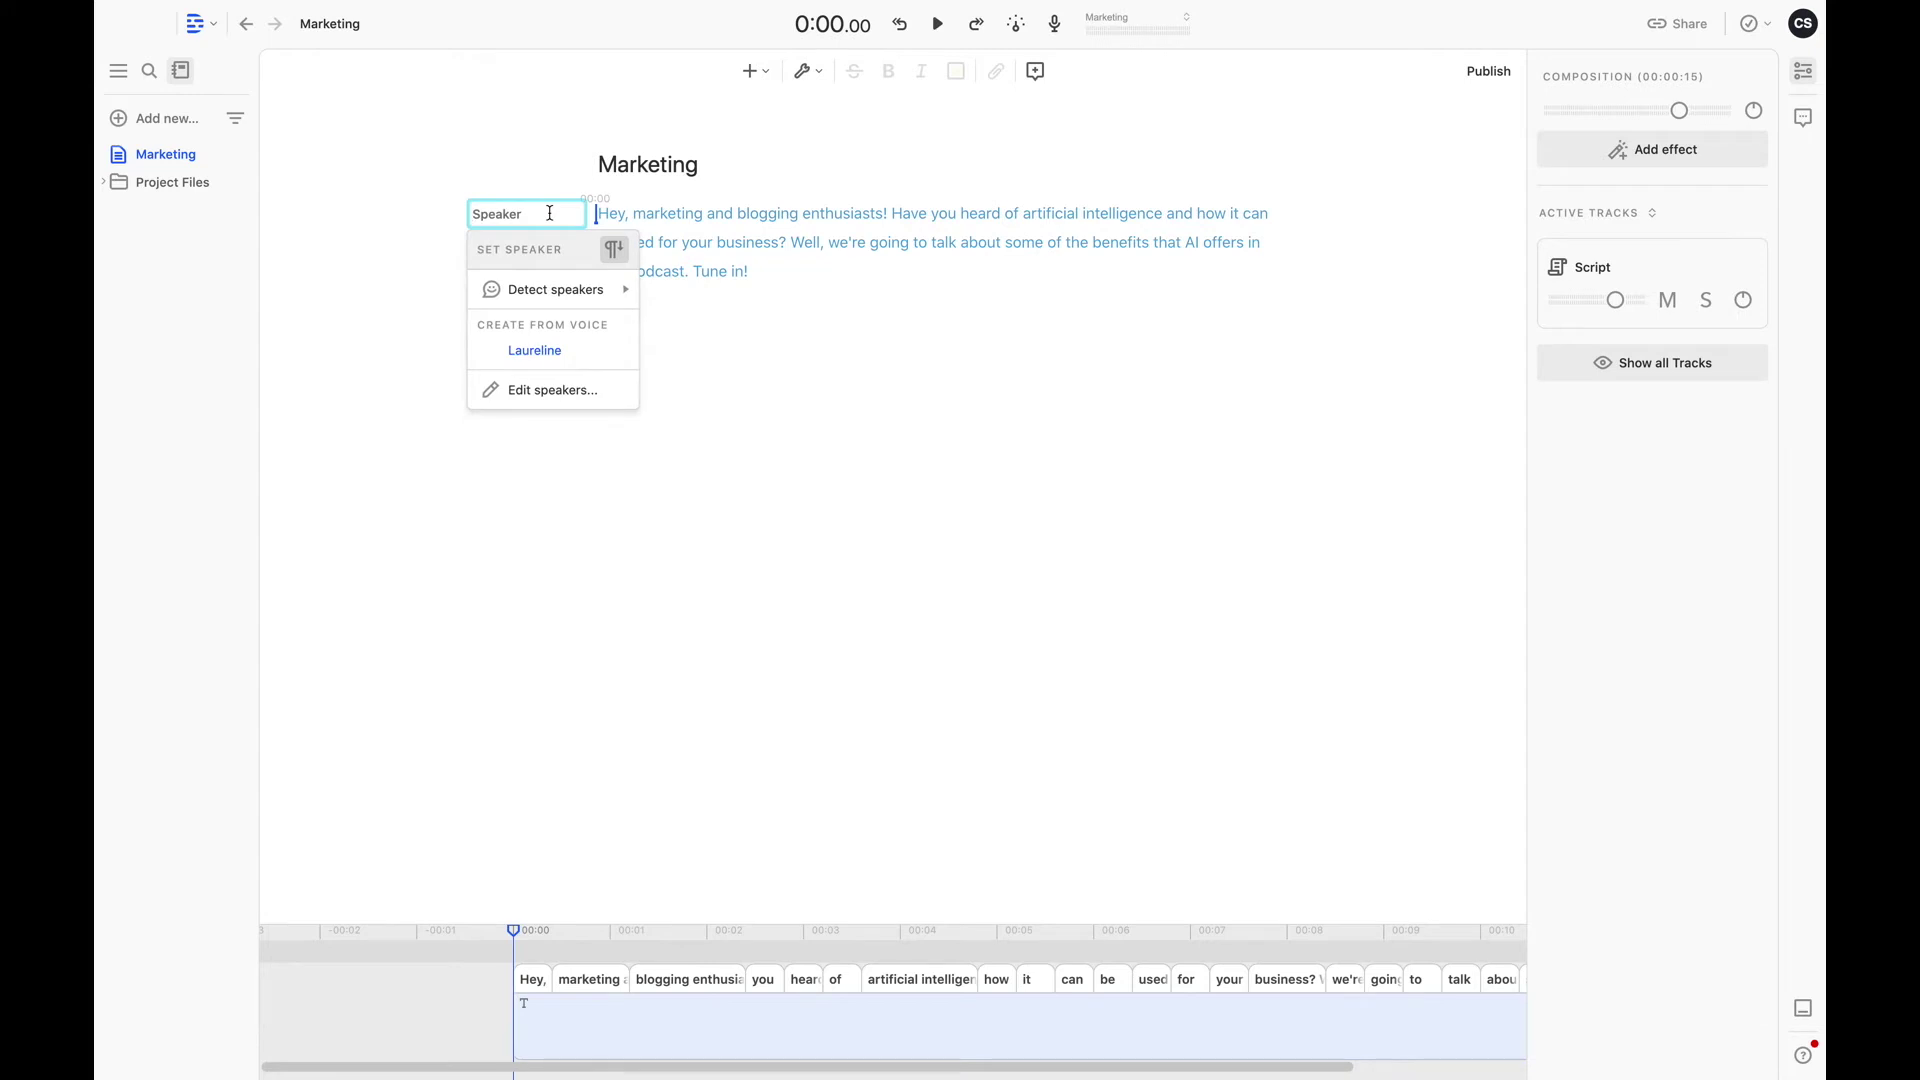
click(549, 358)
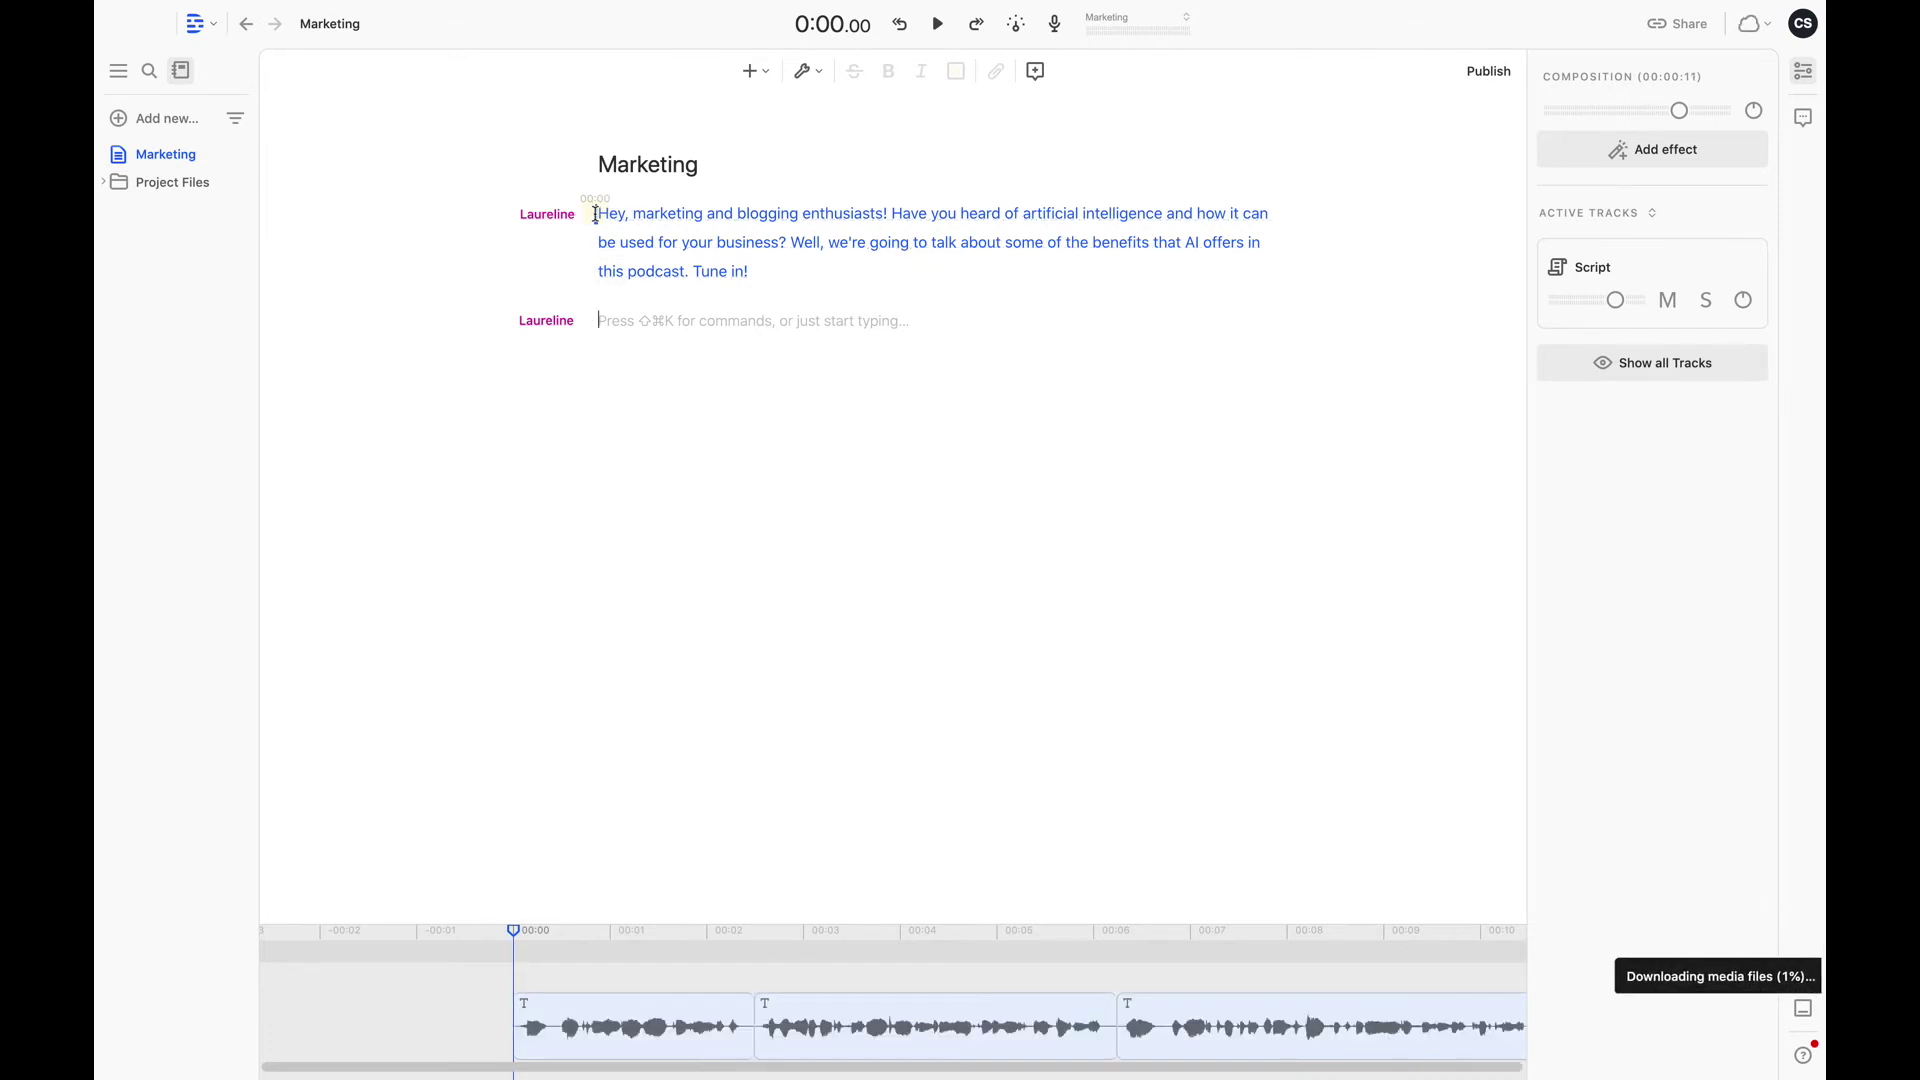
click(596, 214)
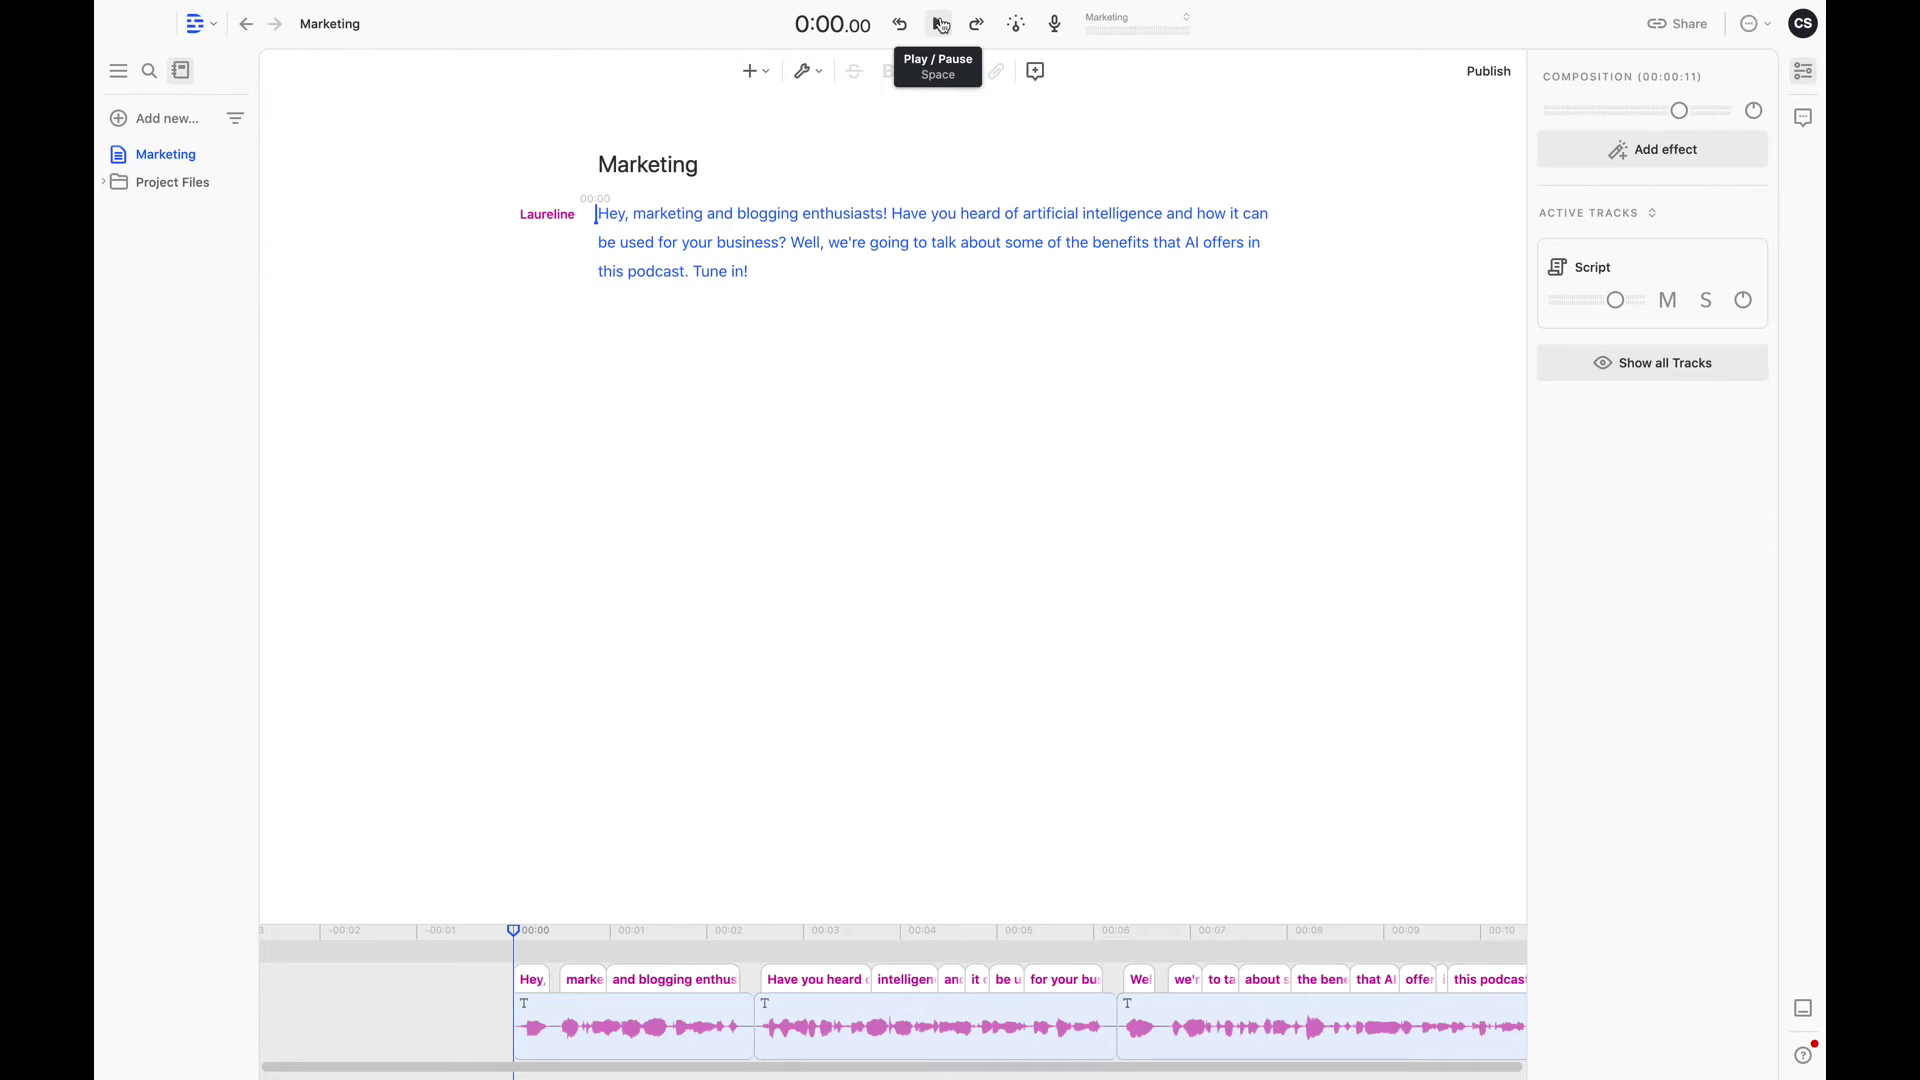
Play the overdubbed intro through and stop at its end.
click(941, 24)
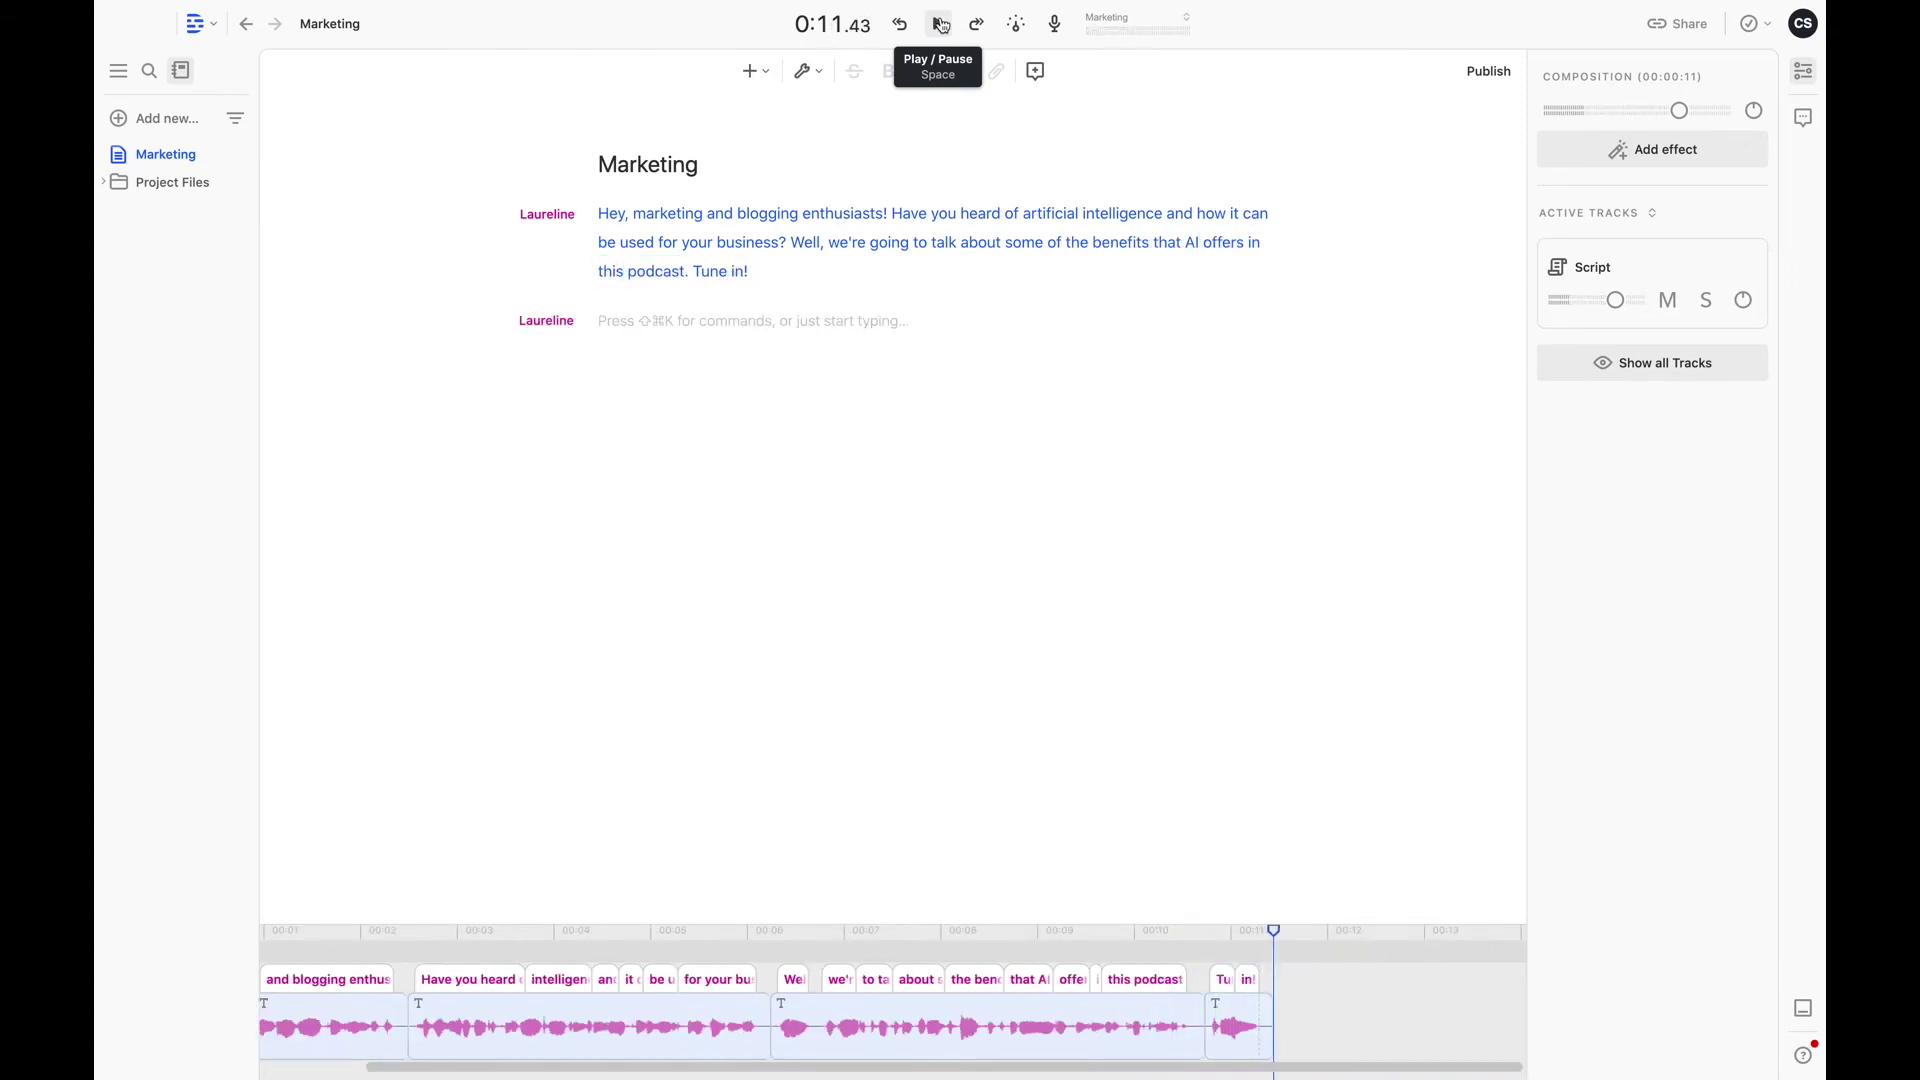
click(779, 265)
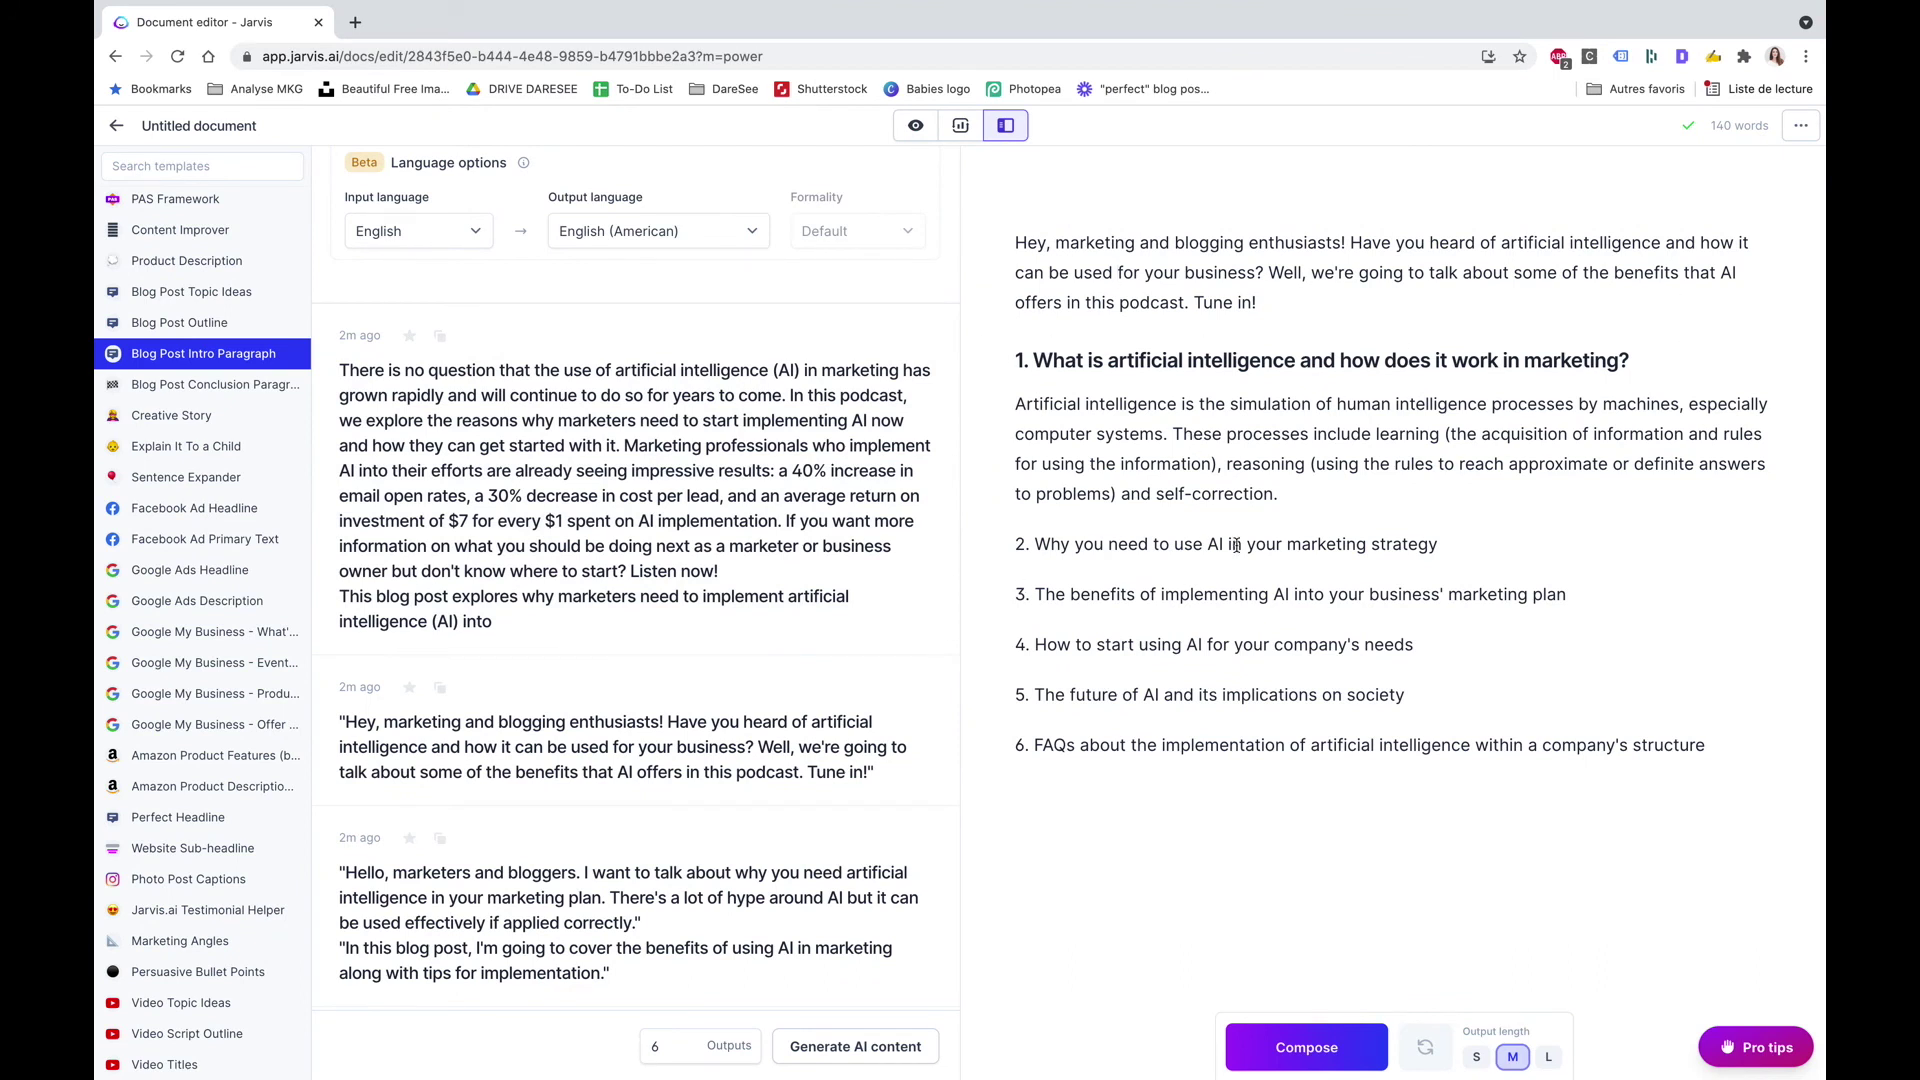
Open the Perfect Headline template and select the podcast intro paragraph in the document.
mouse_move(634, 495)
scroll(211, 643, down, 2)
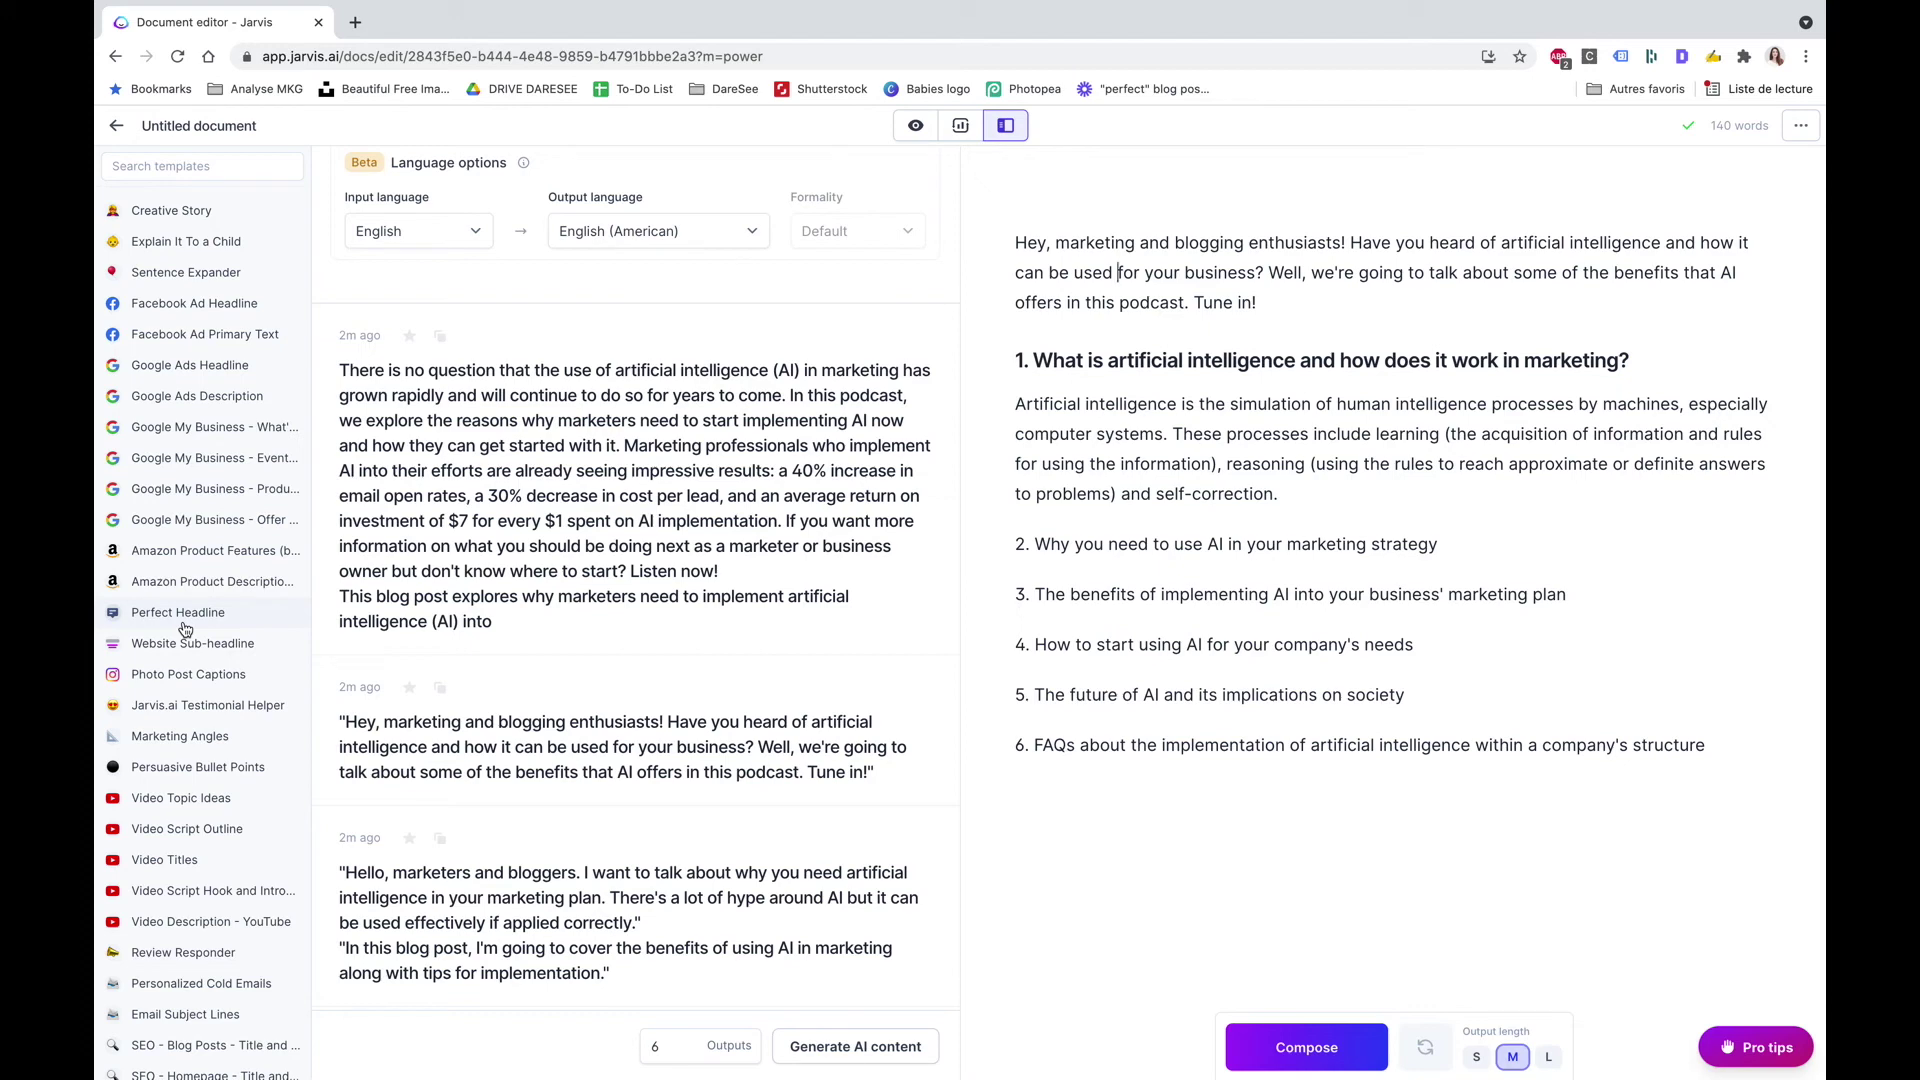
click(222, 617)
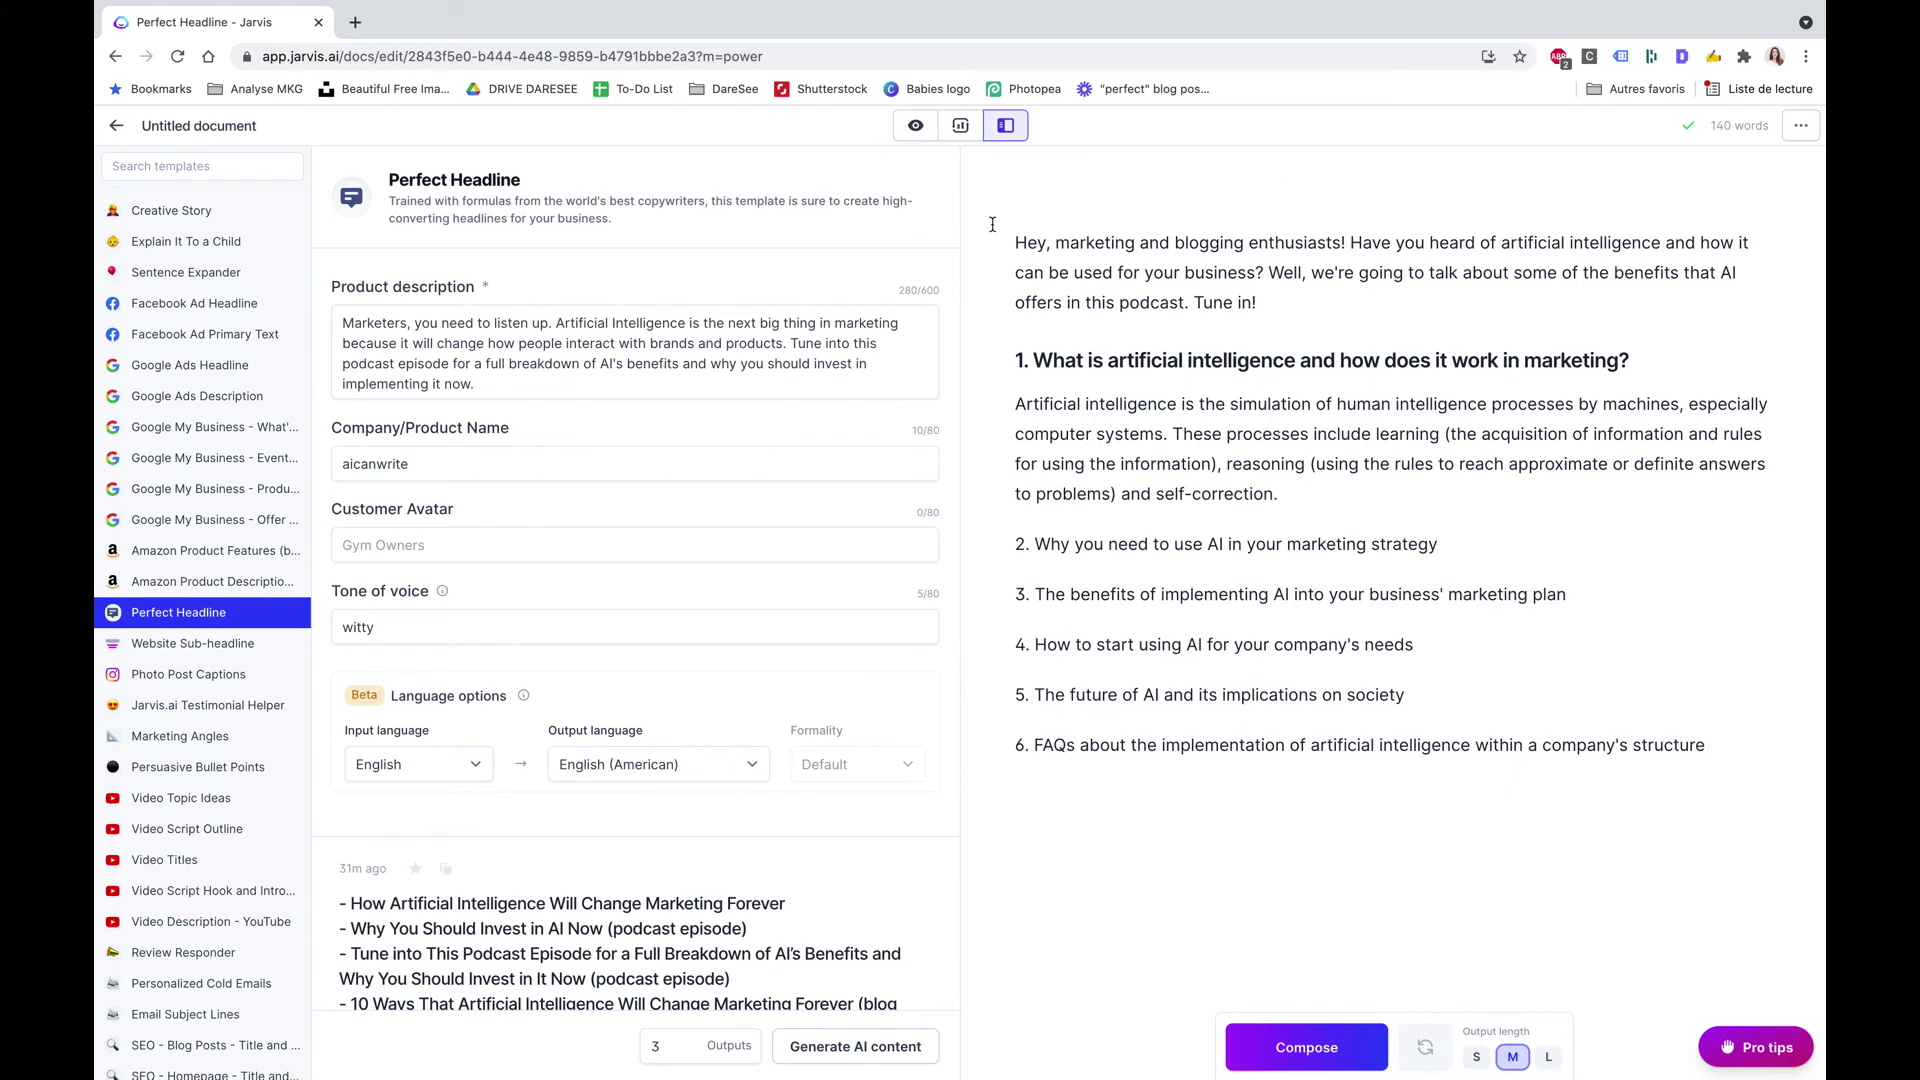
drag(1017, 243, 1290, 300)
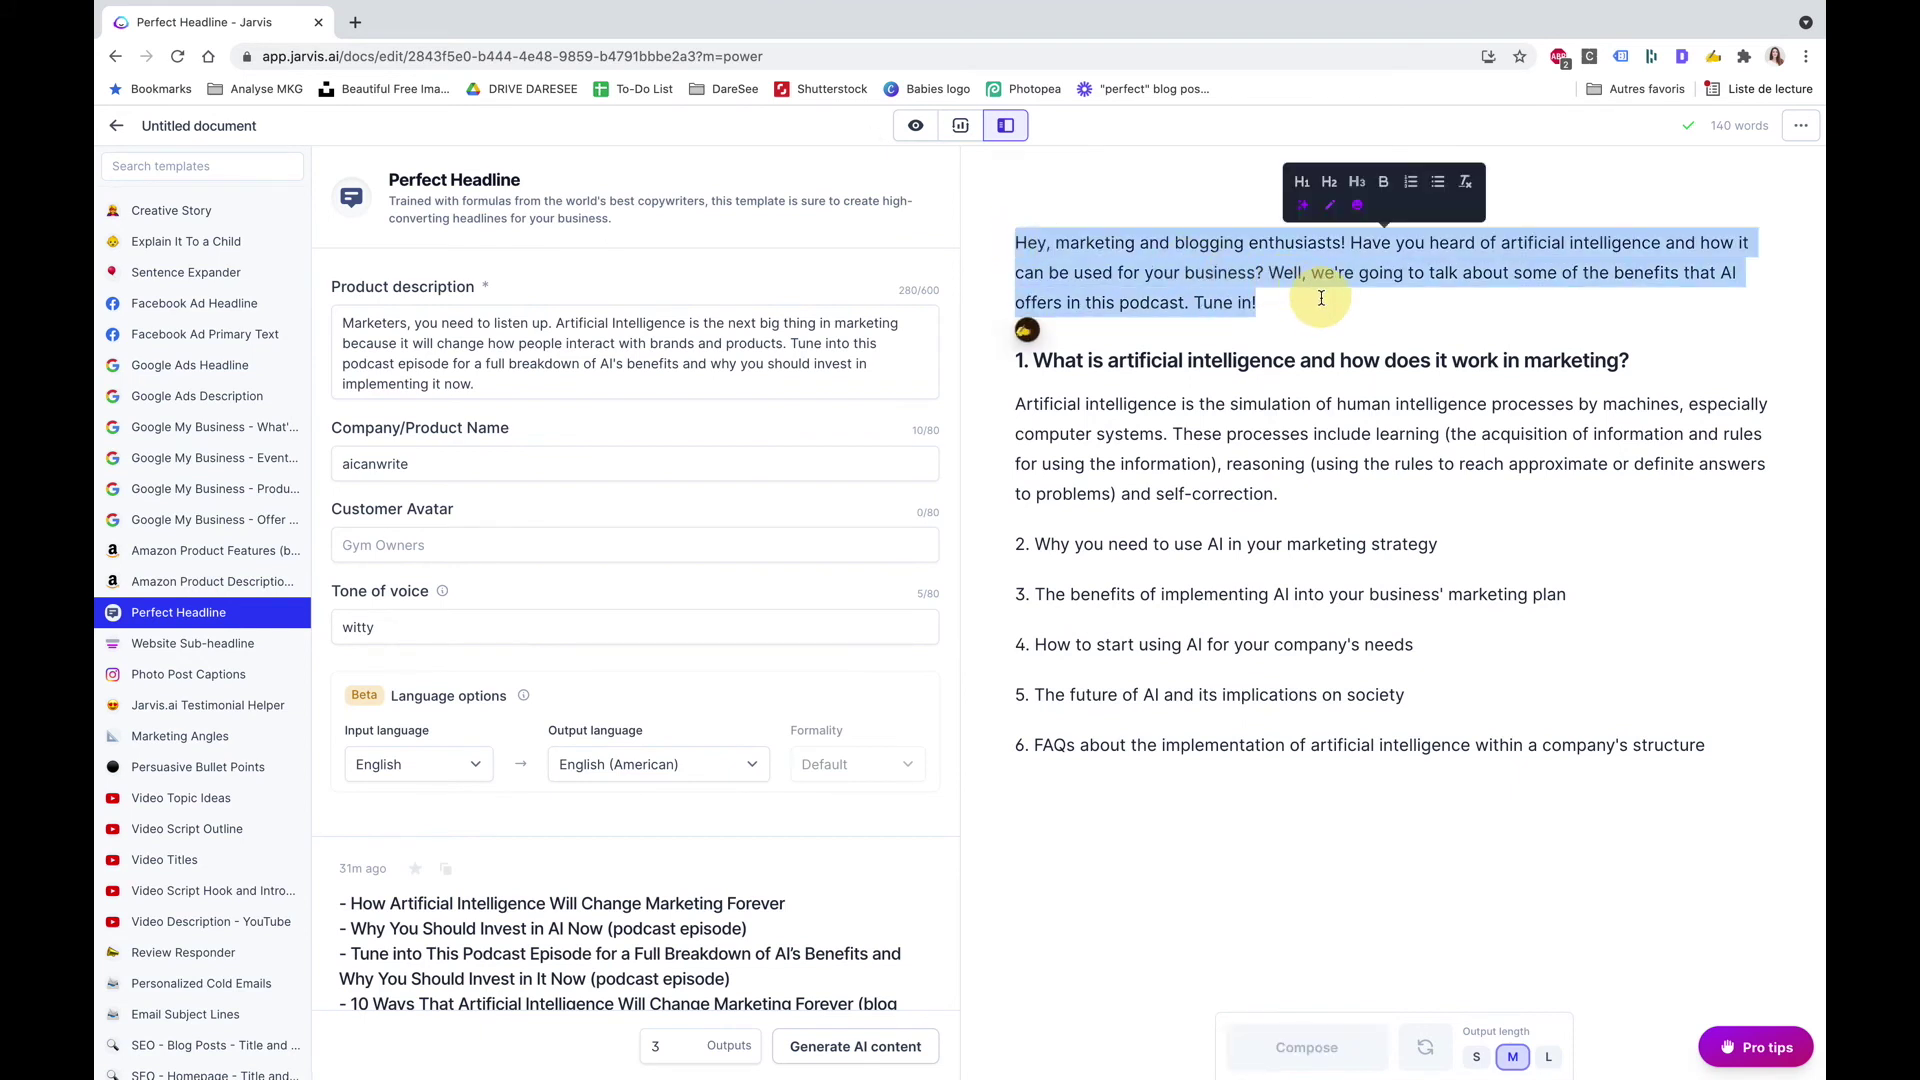
click(1105, 248)
drag(1013, 238, 1029, 385)
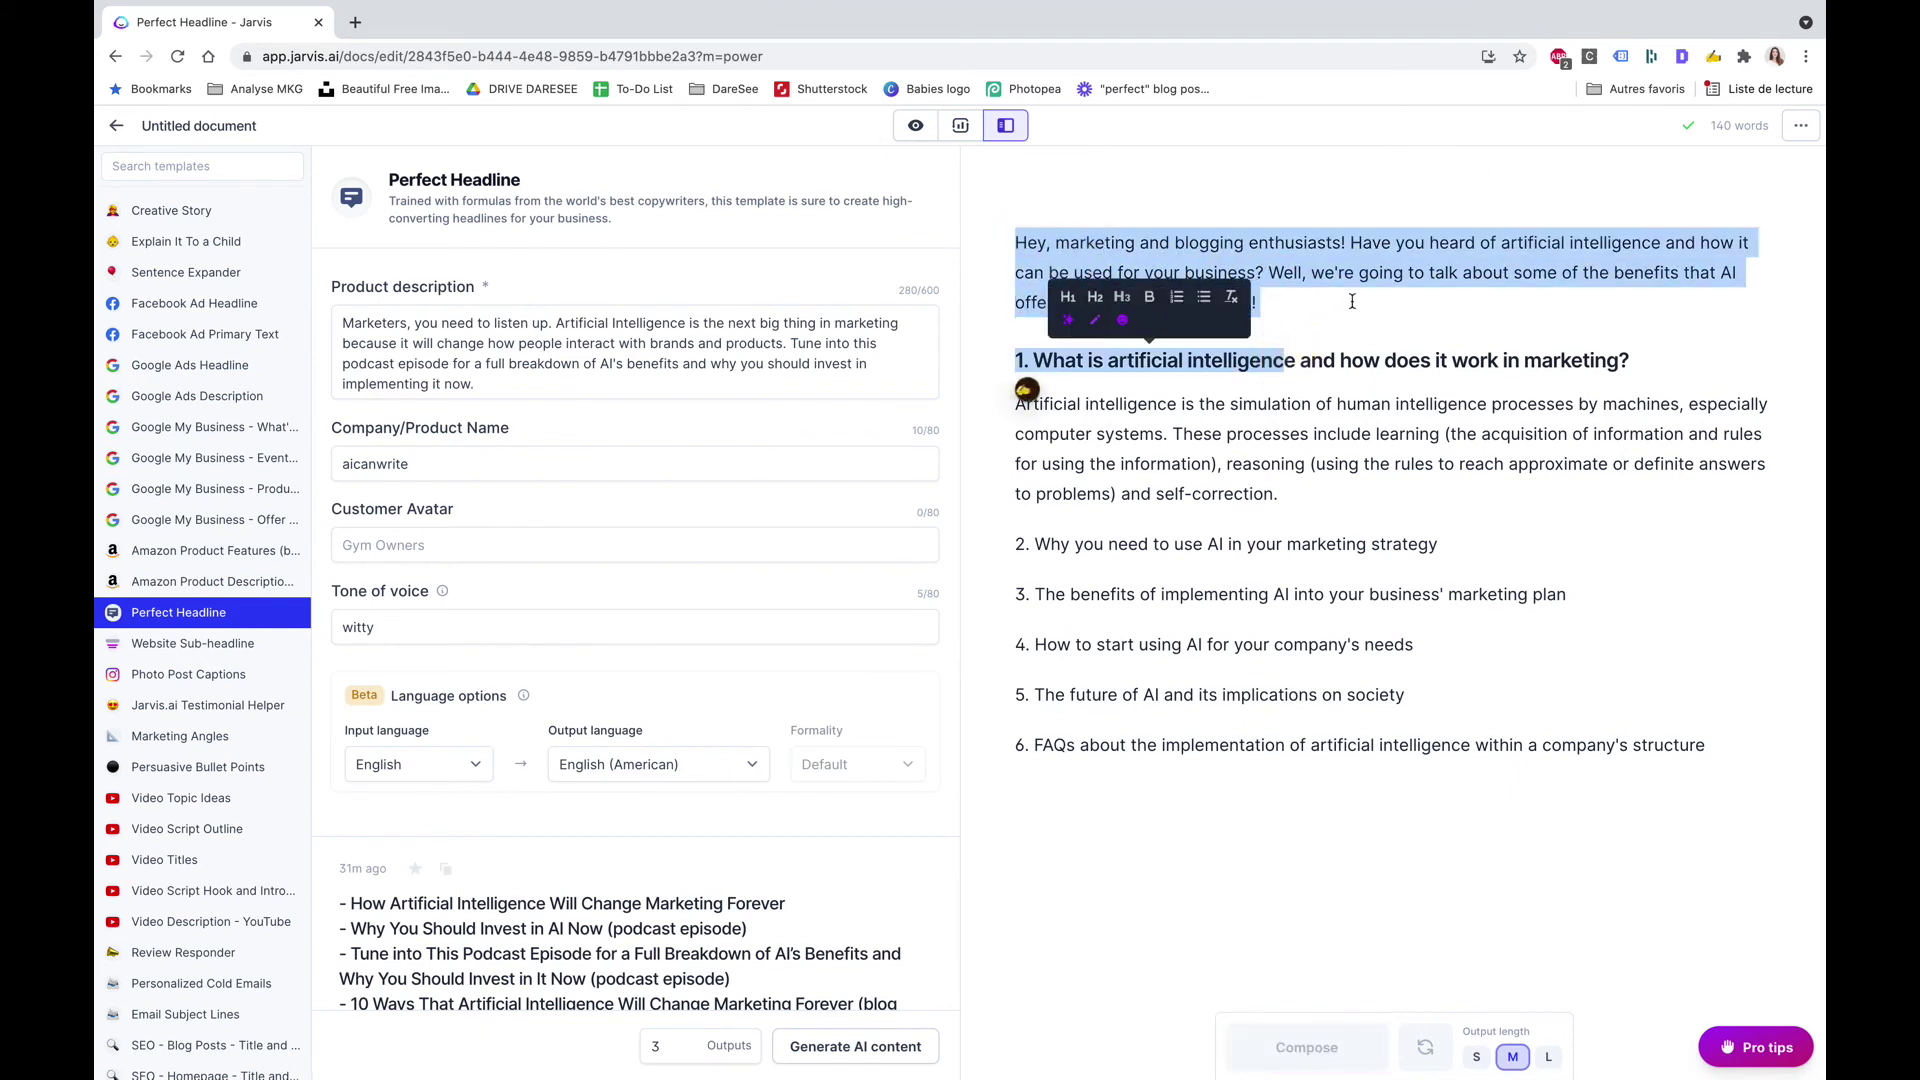
click(1175, 282)
double_click(1128, 272)
triple_click(1127, 272)
key(ctrl+c)
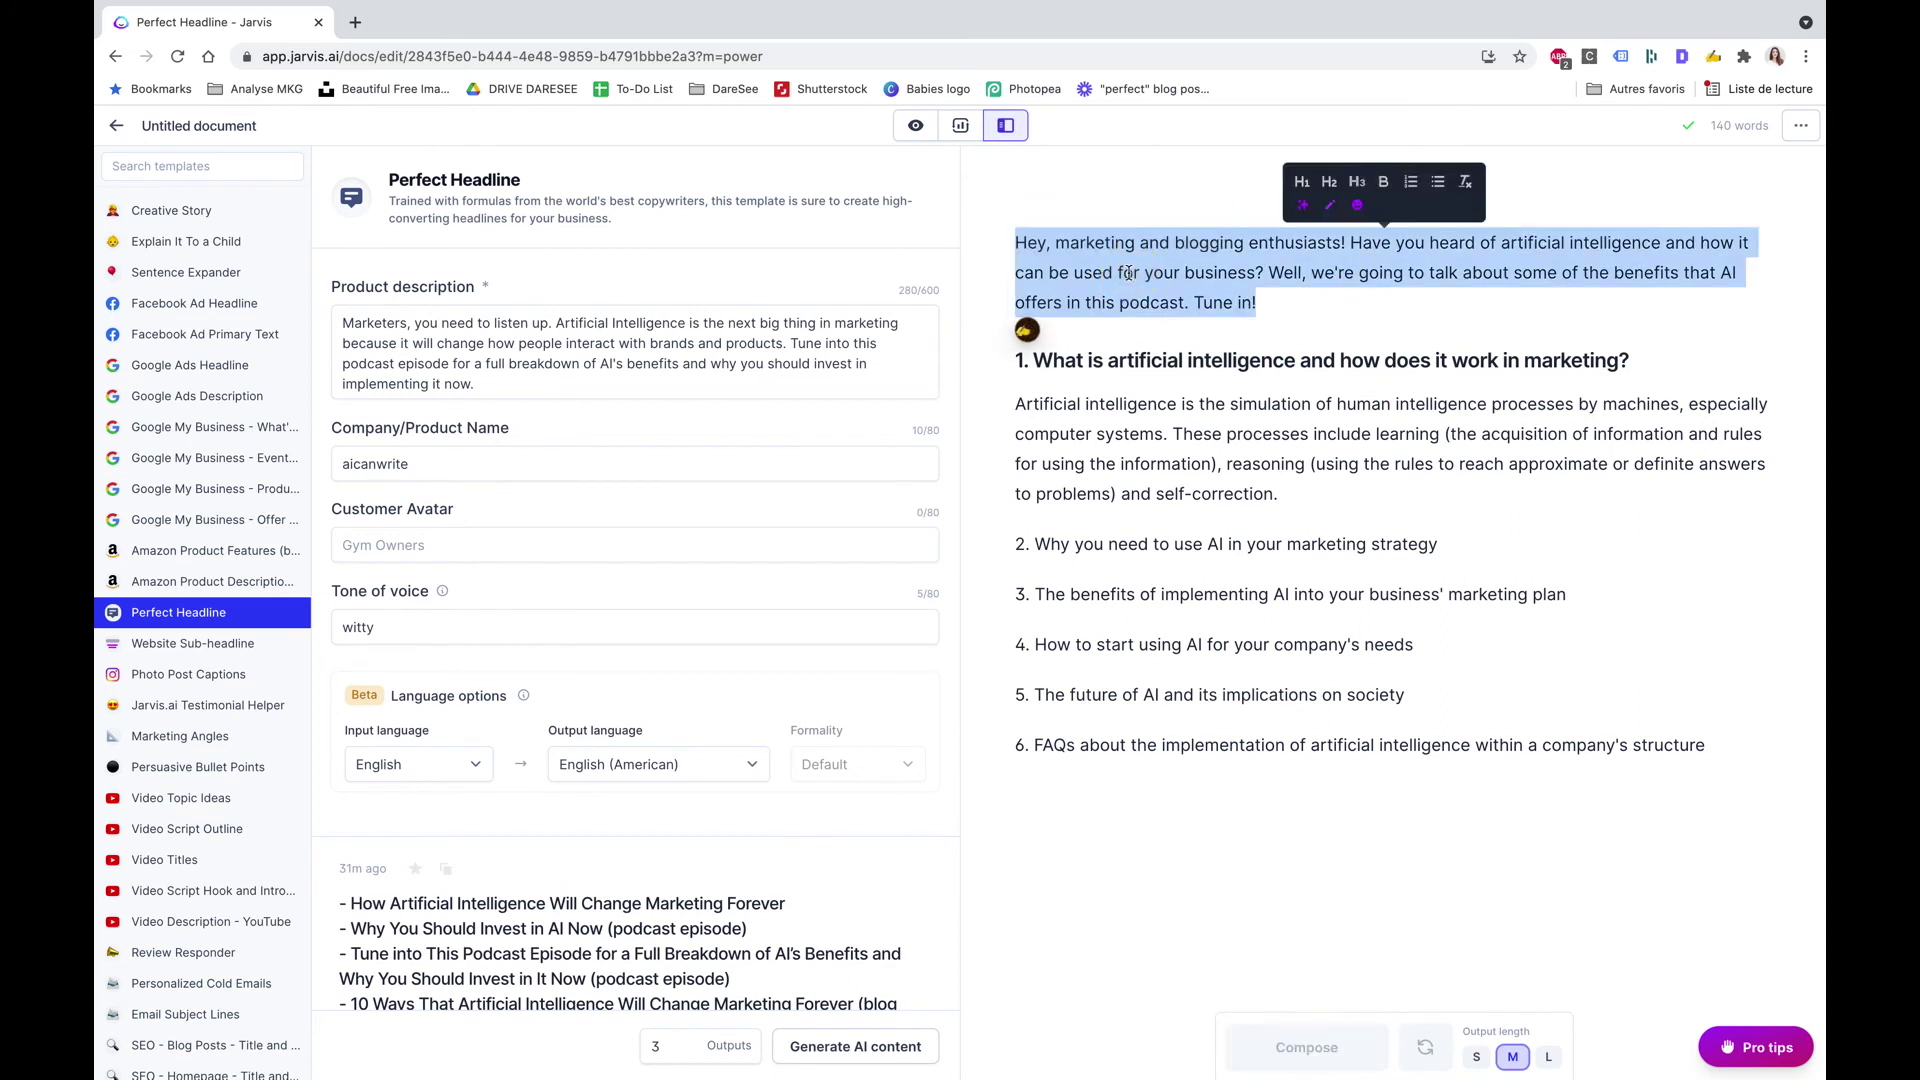
click(1340, 304)
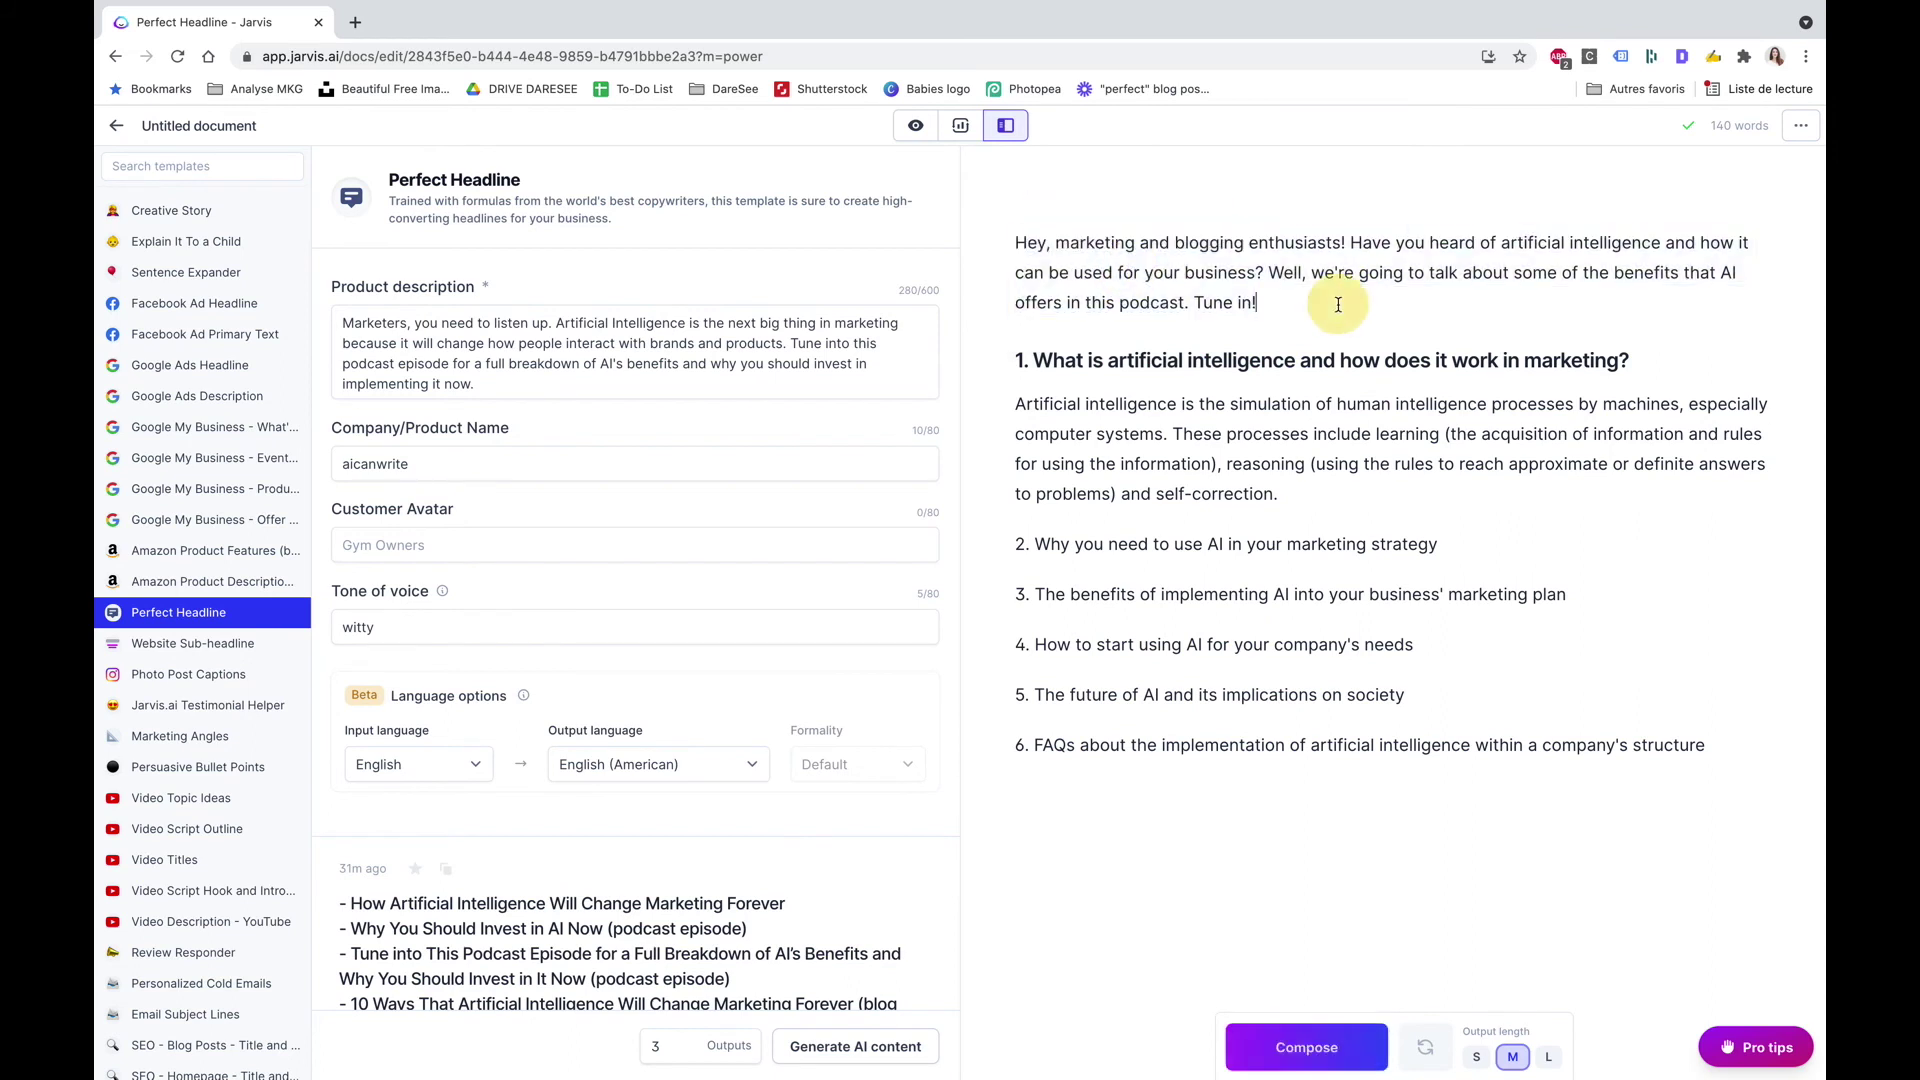
Replace the product description with the podcast intro and generate headlines.
click(417, 363)
key(ctrl+a)
key(ctrl+v)
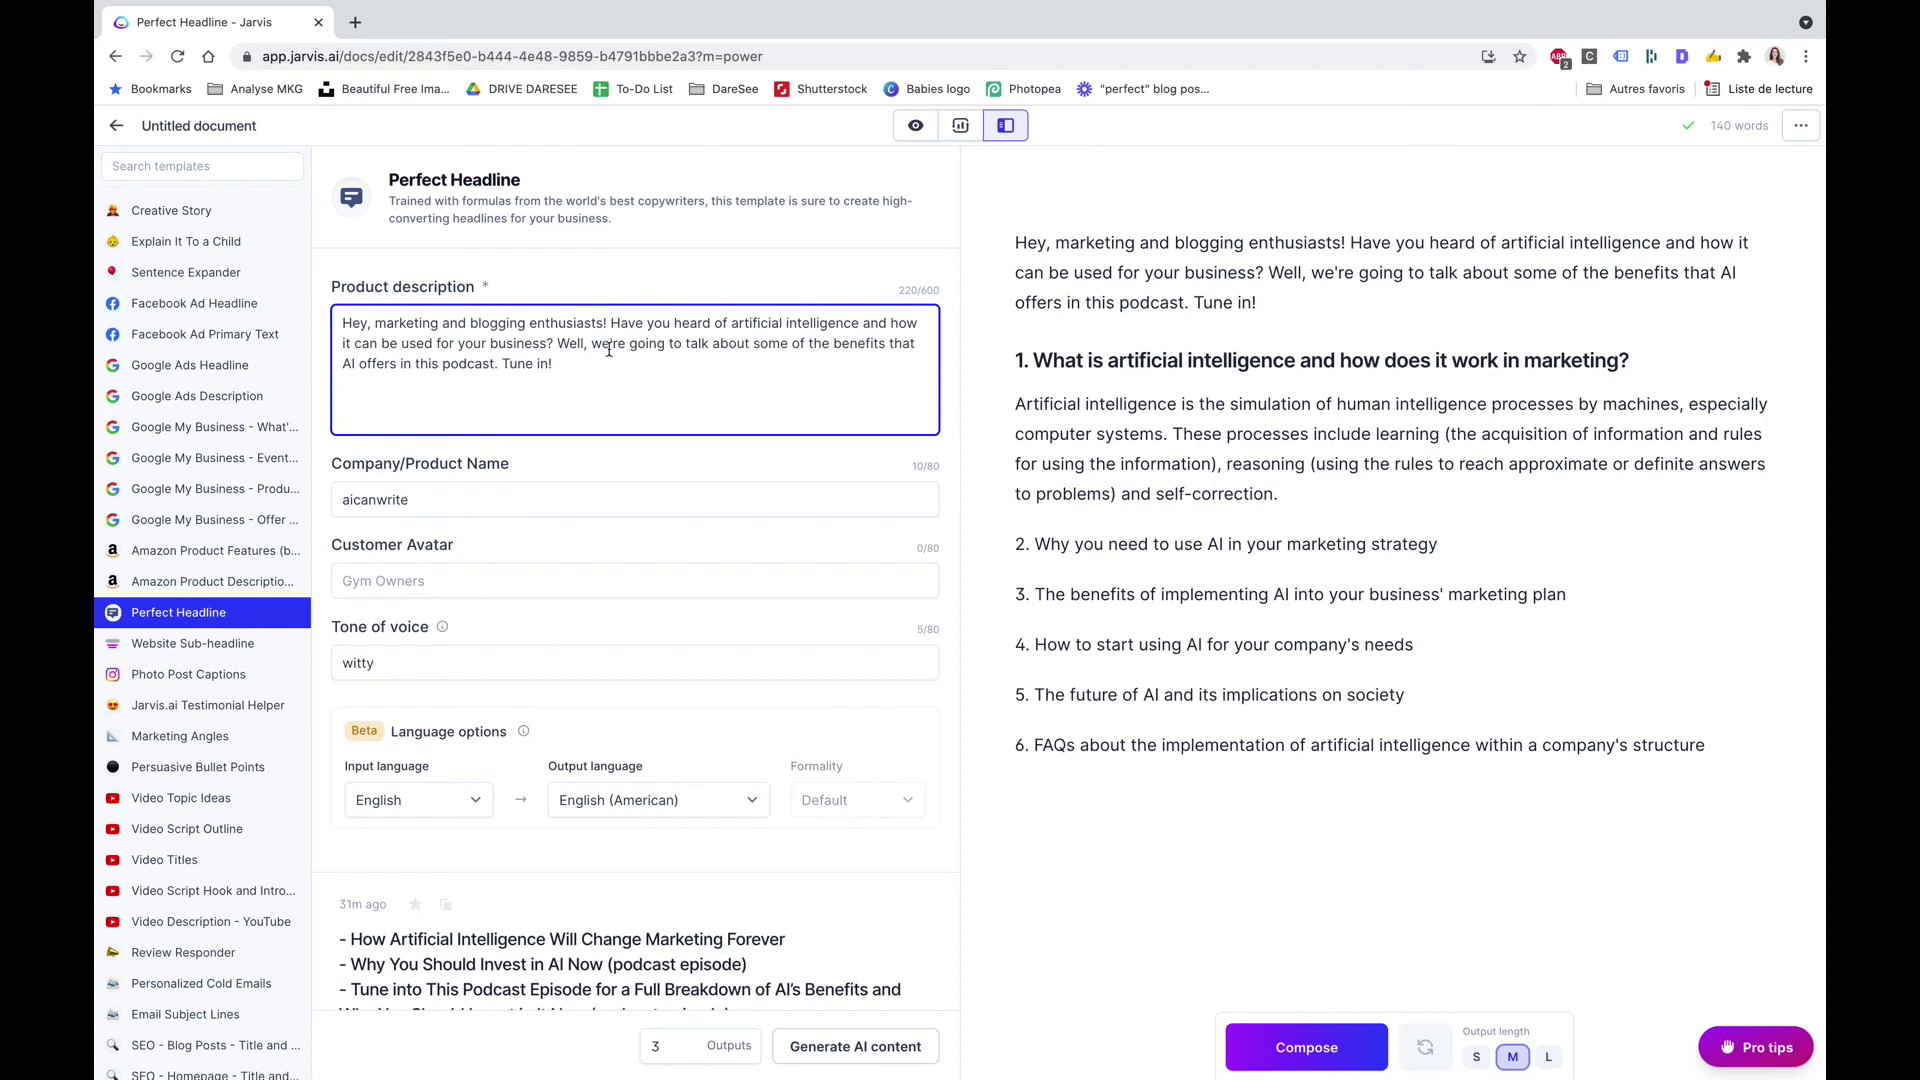
click(857, 1046)
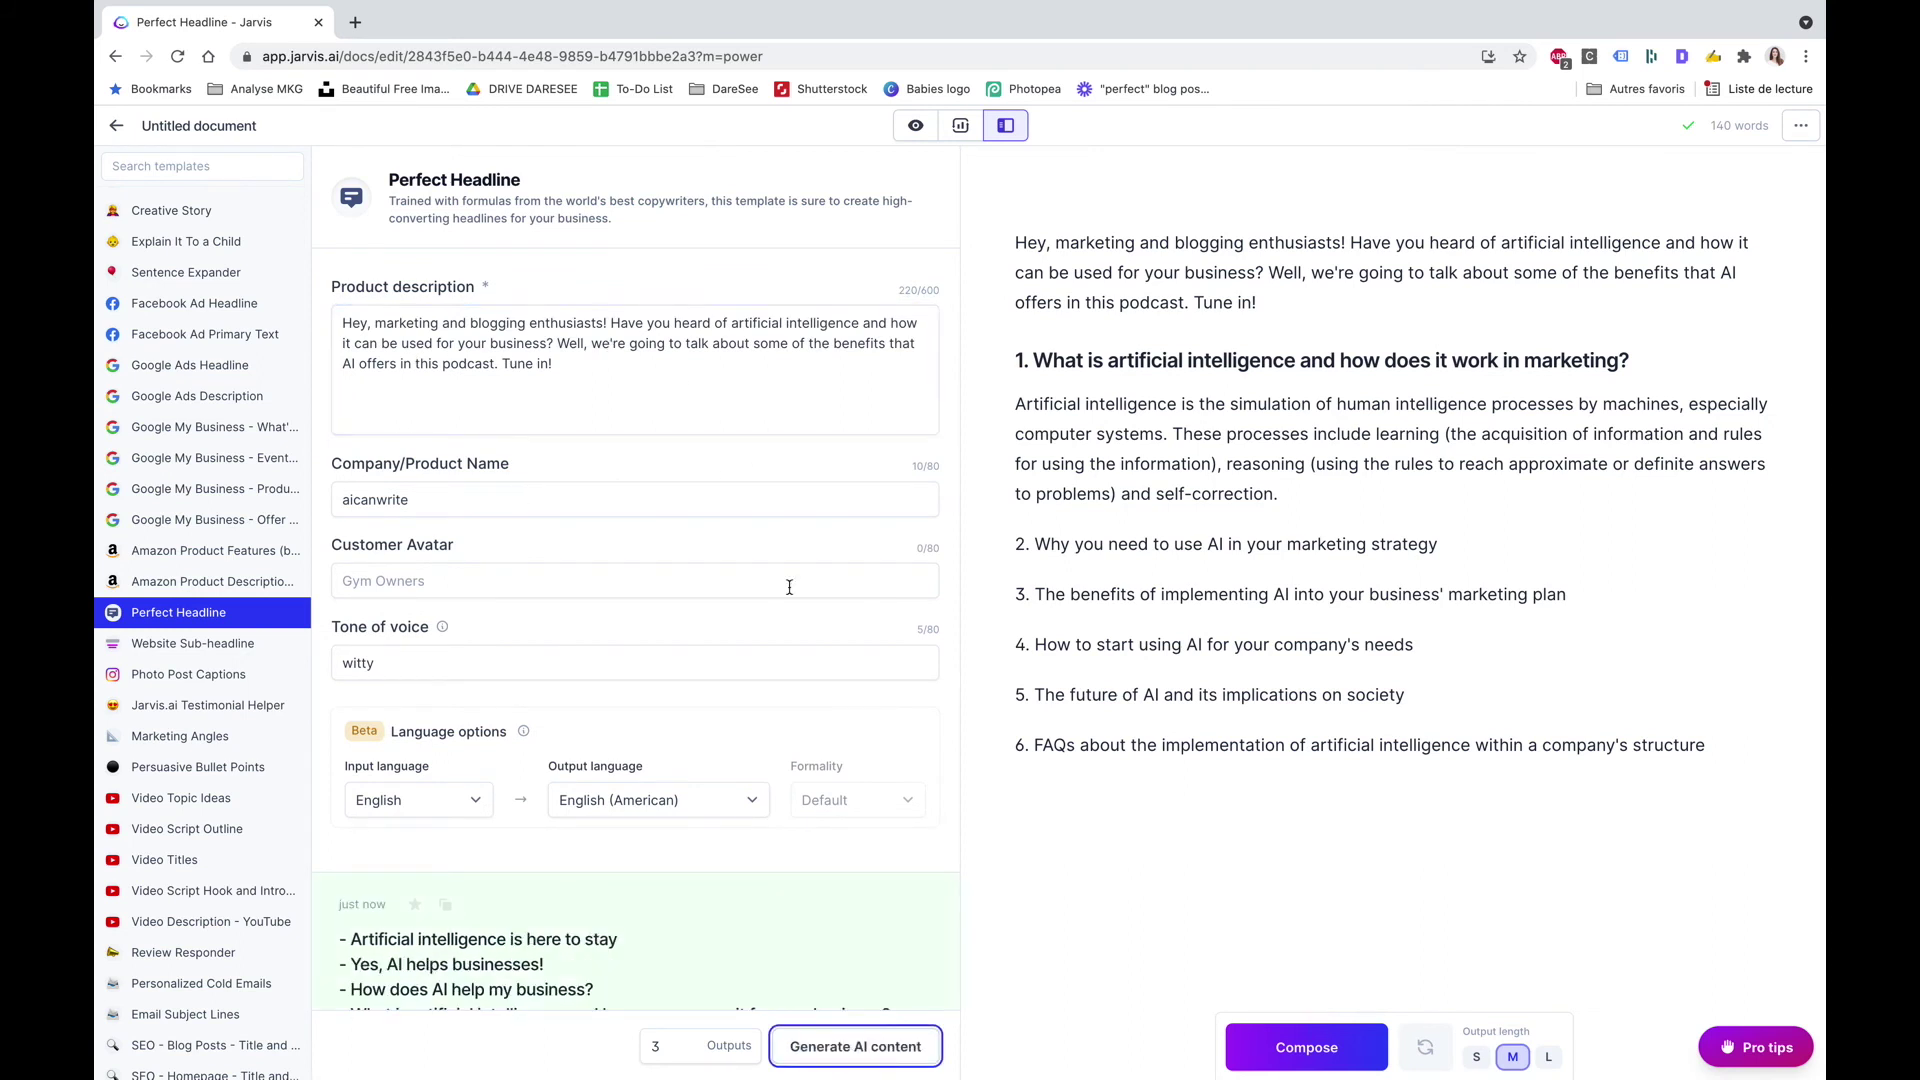
Scroll through the three new headline sets about AI for business.
scroll(716, 577, down, 3)
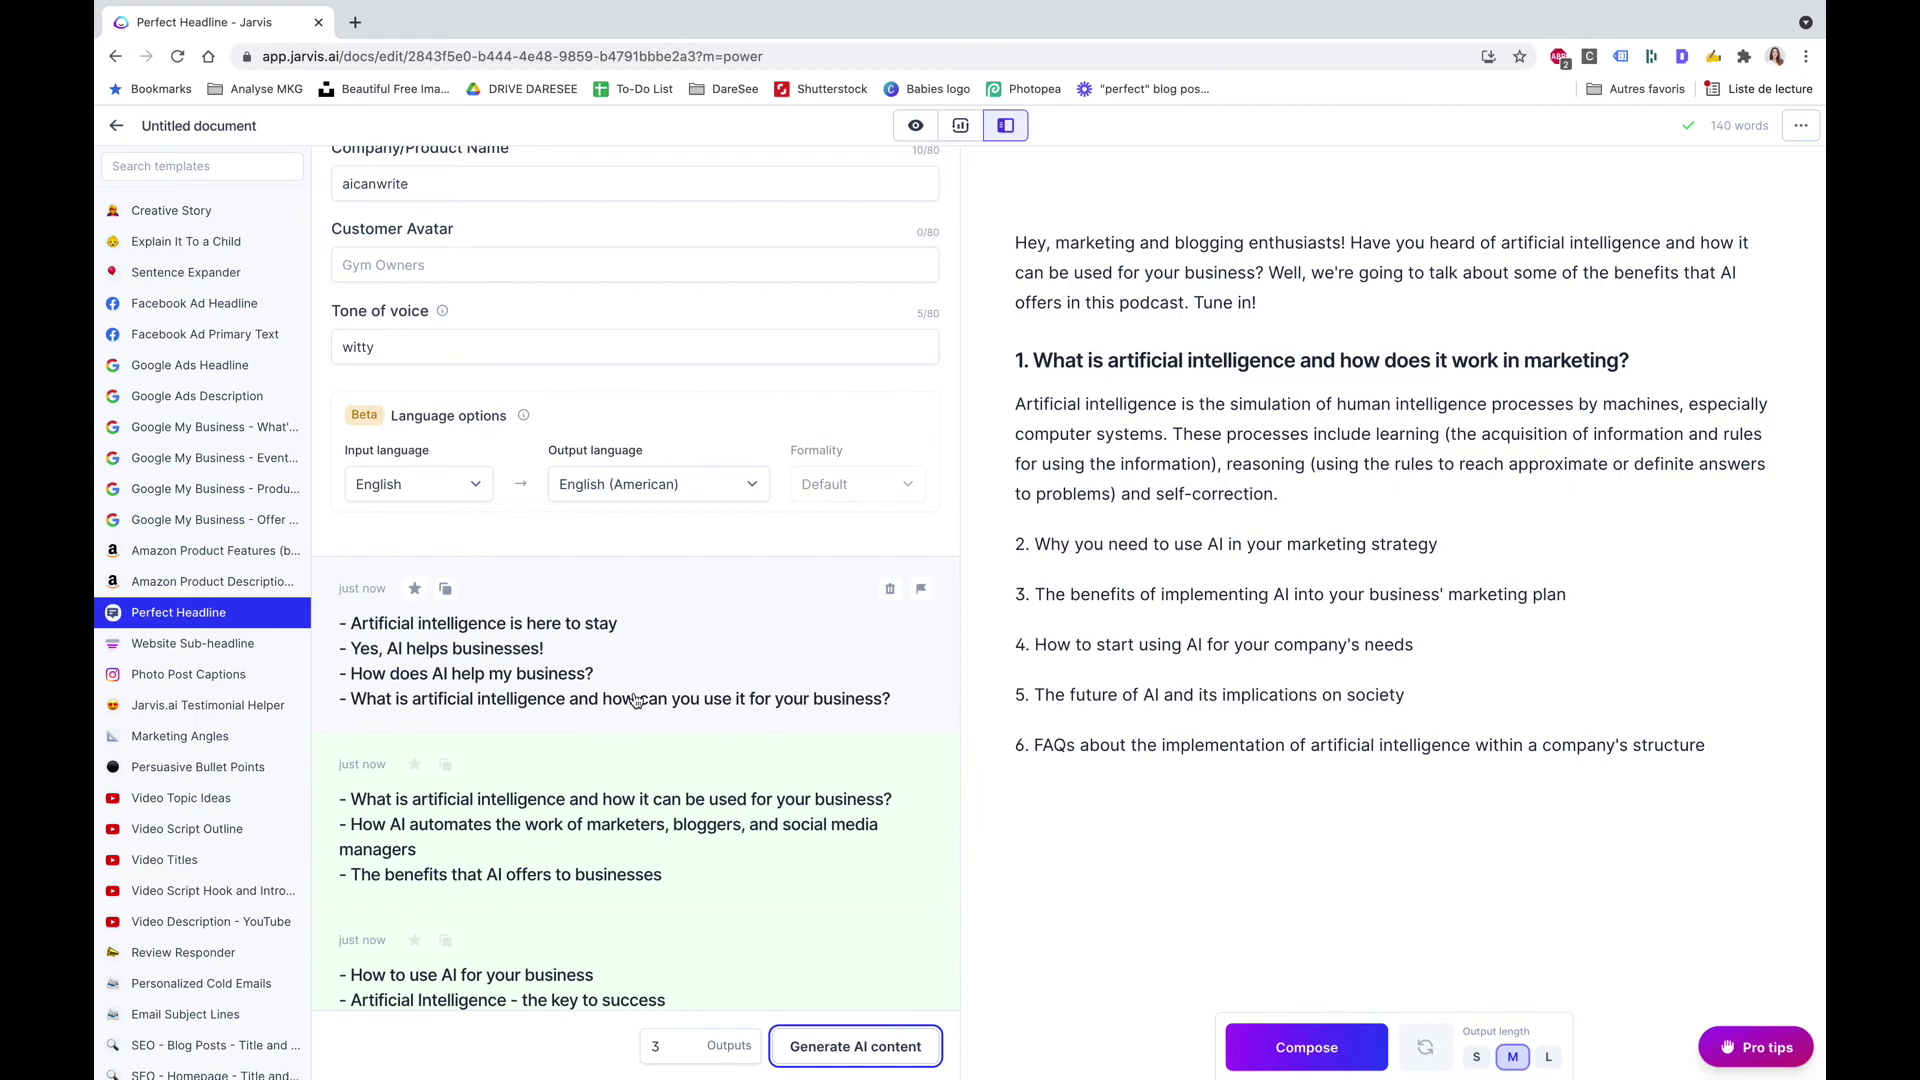
scroll(636, 699, down, 3)
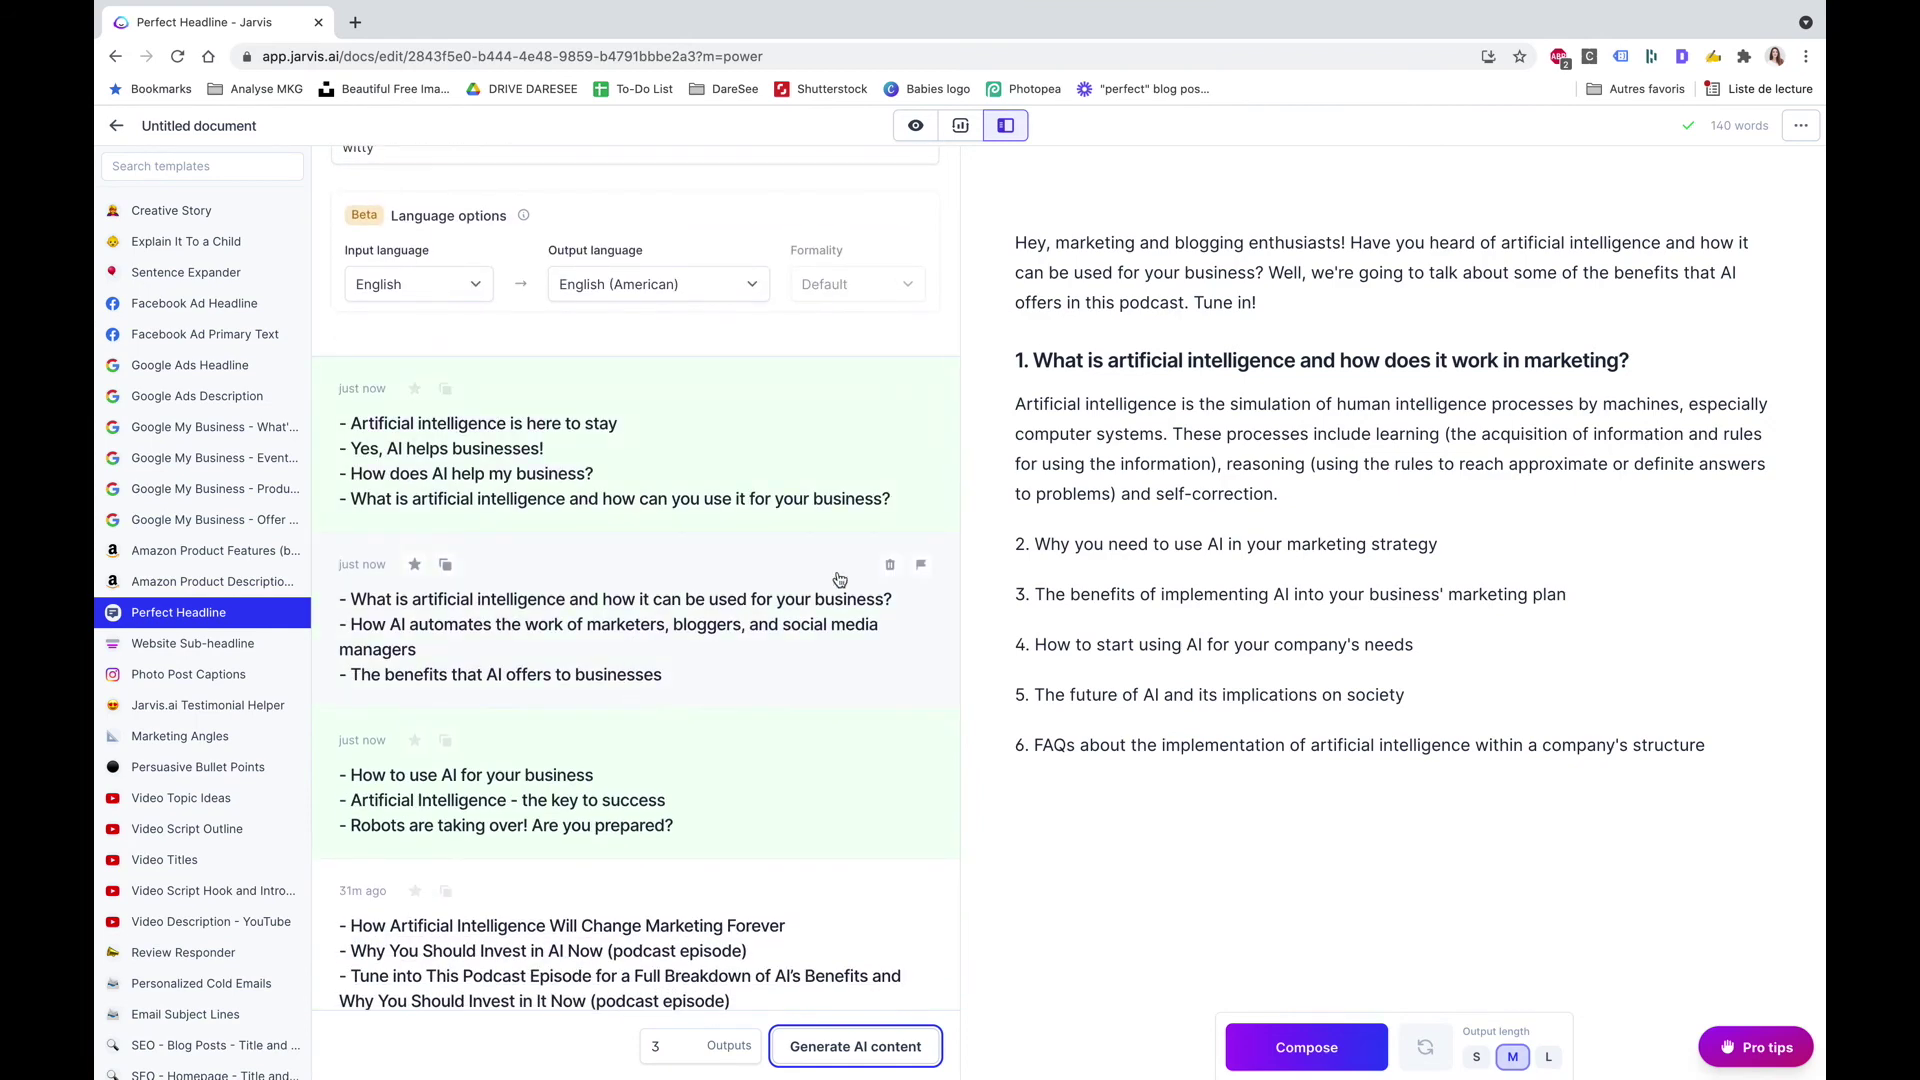
scroll(690, 648, up, 5)
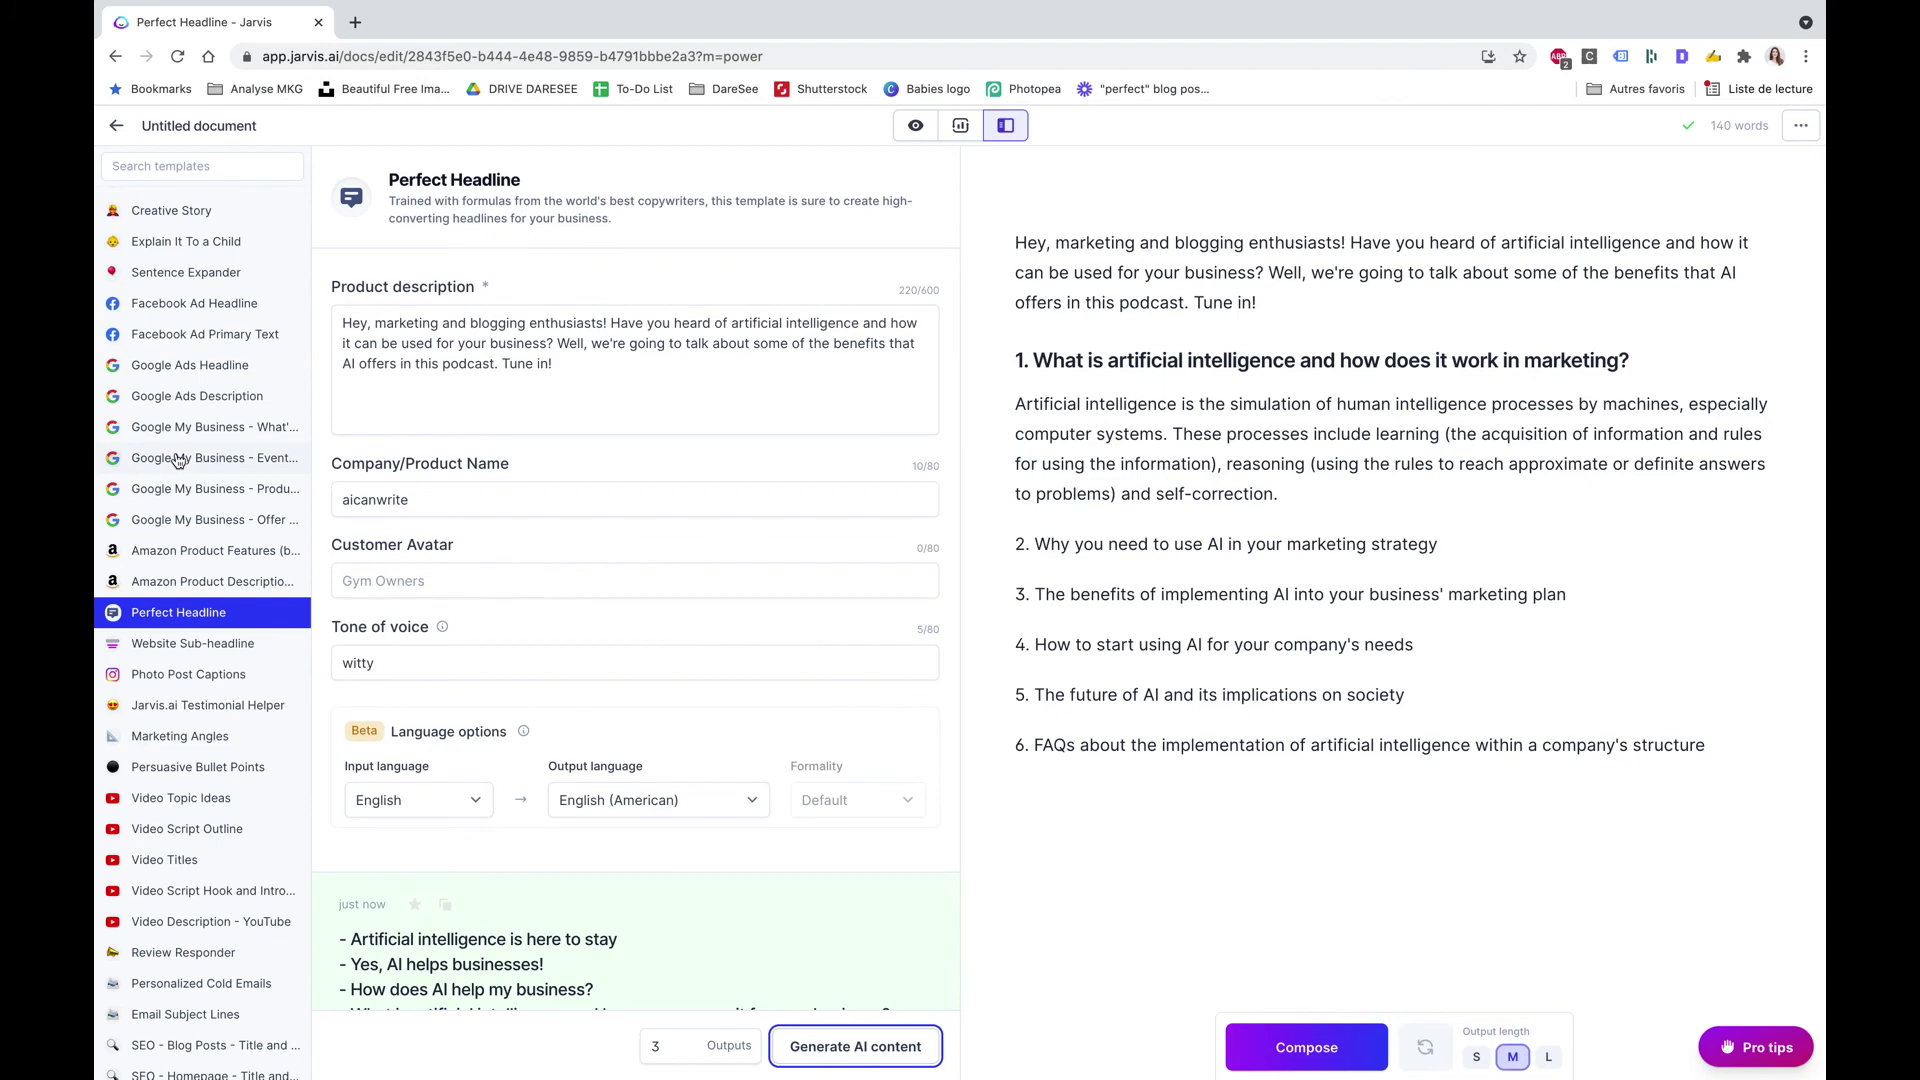
scroll(178, 459, down, 3)
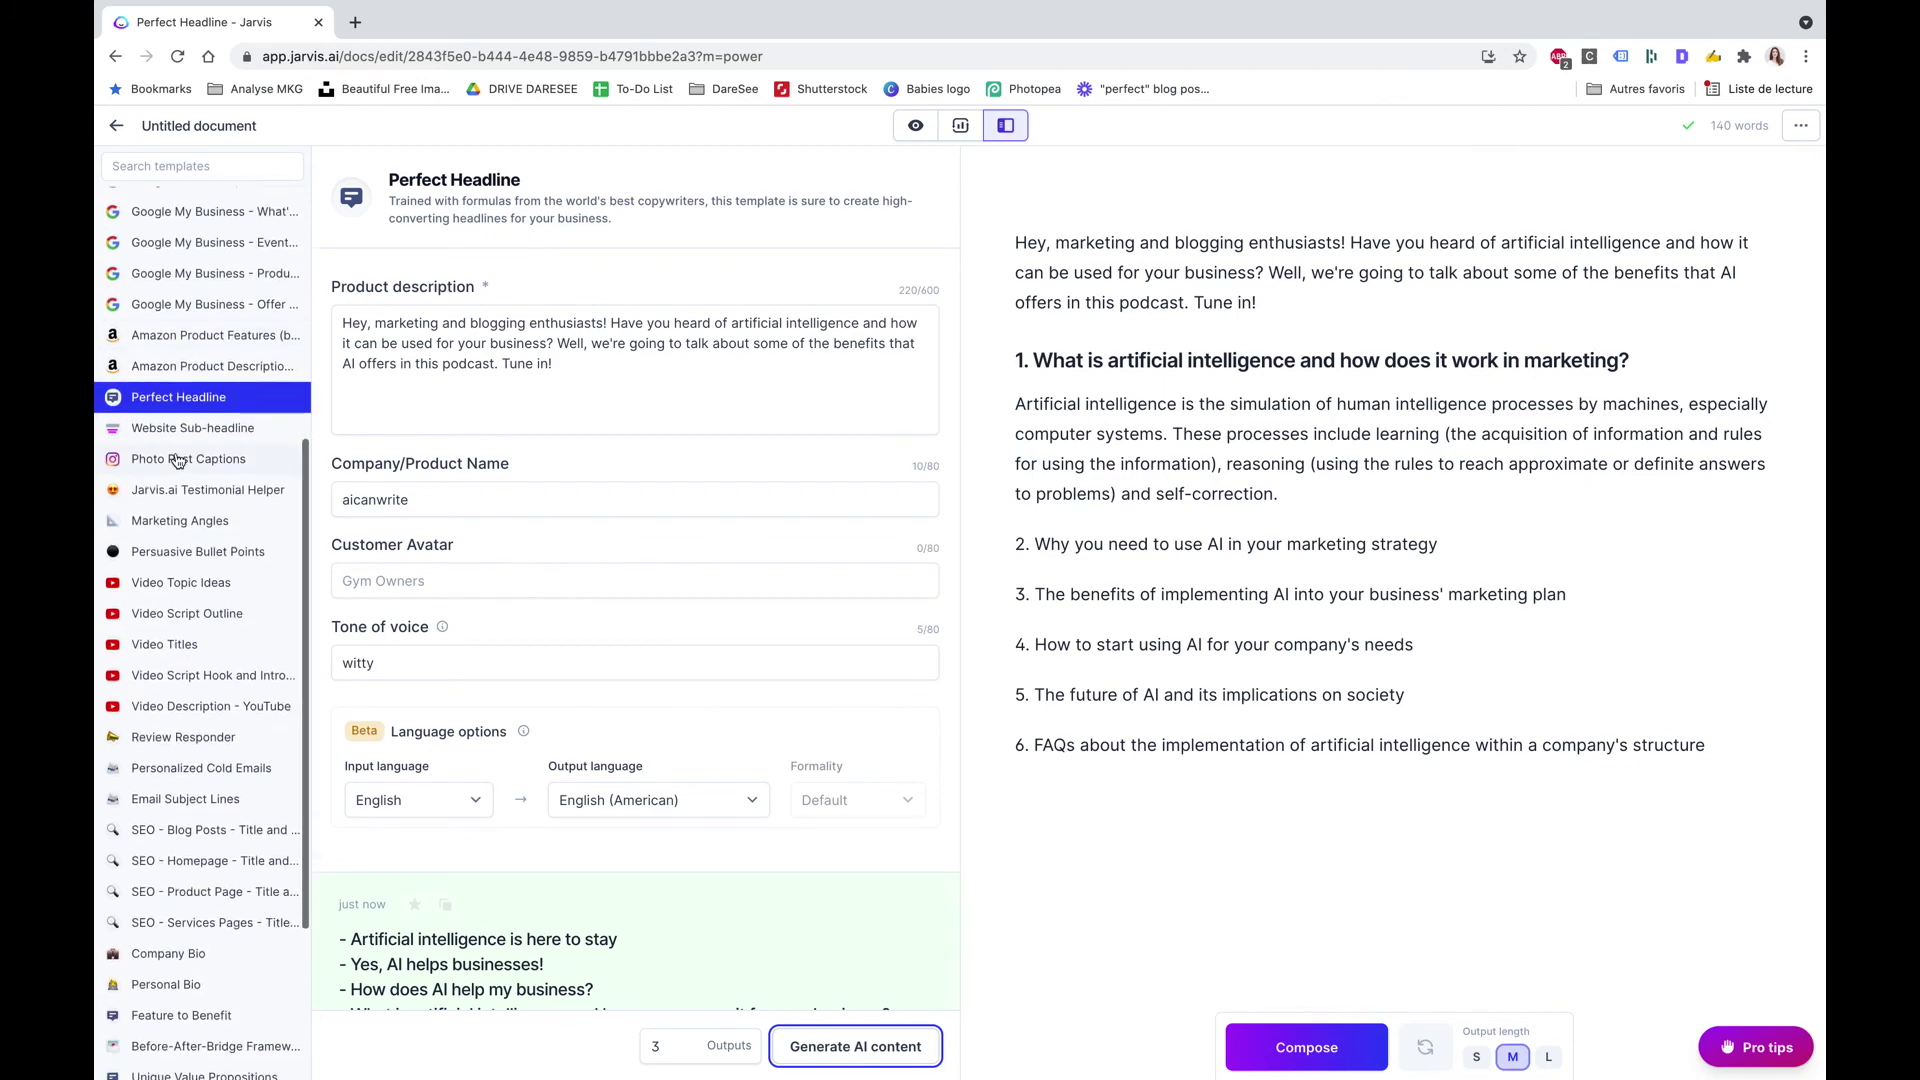
scroll(178, 459, up, 5)
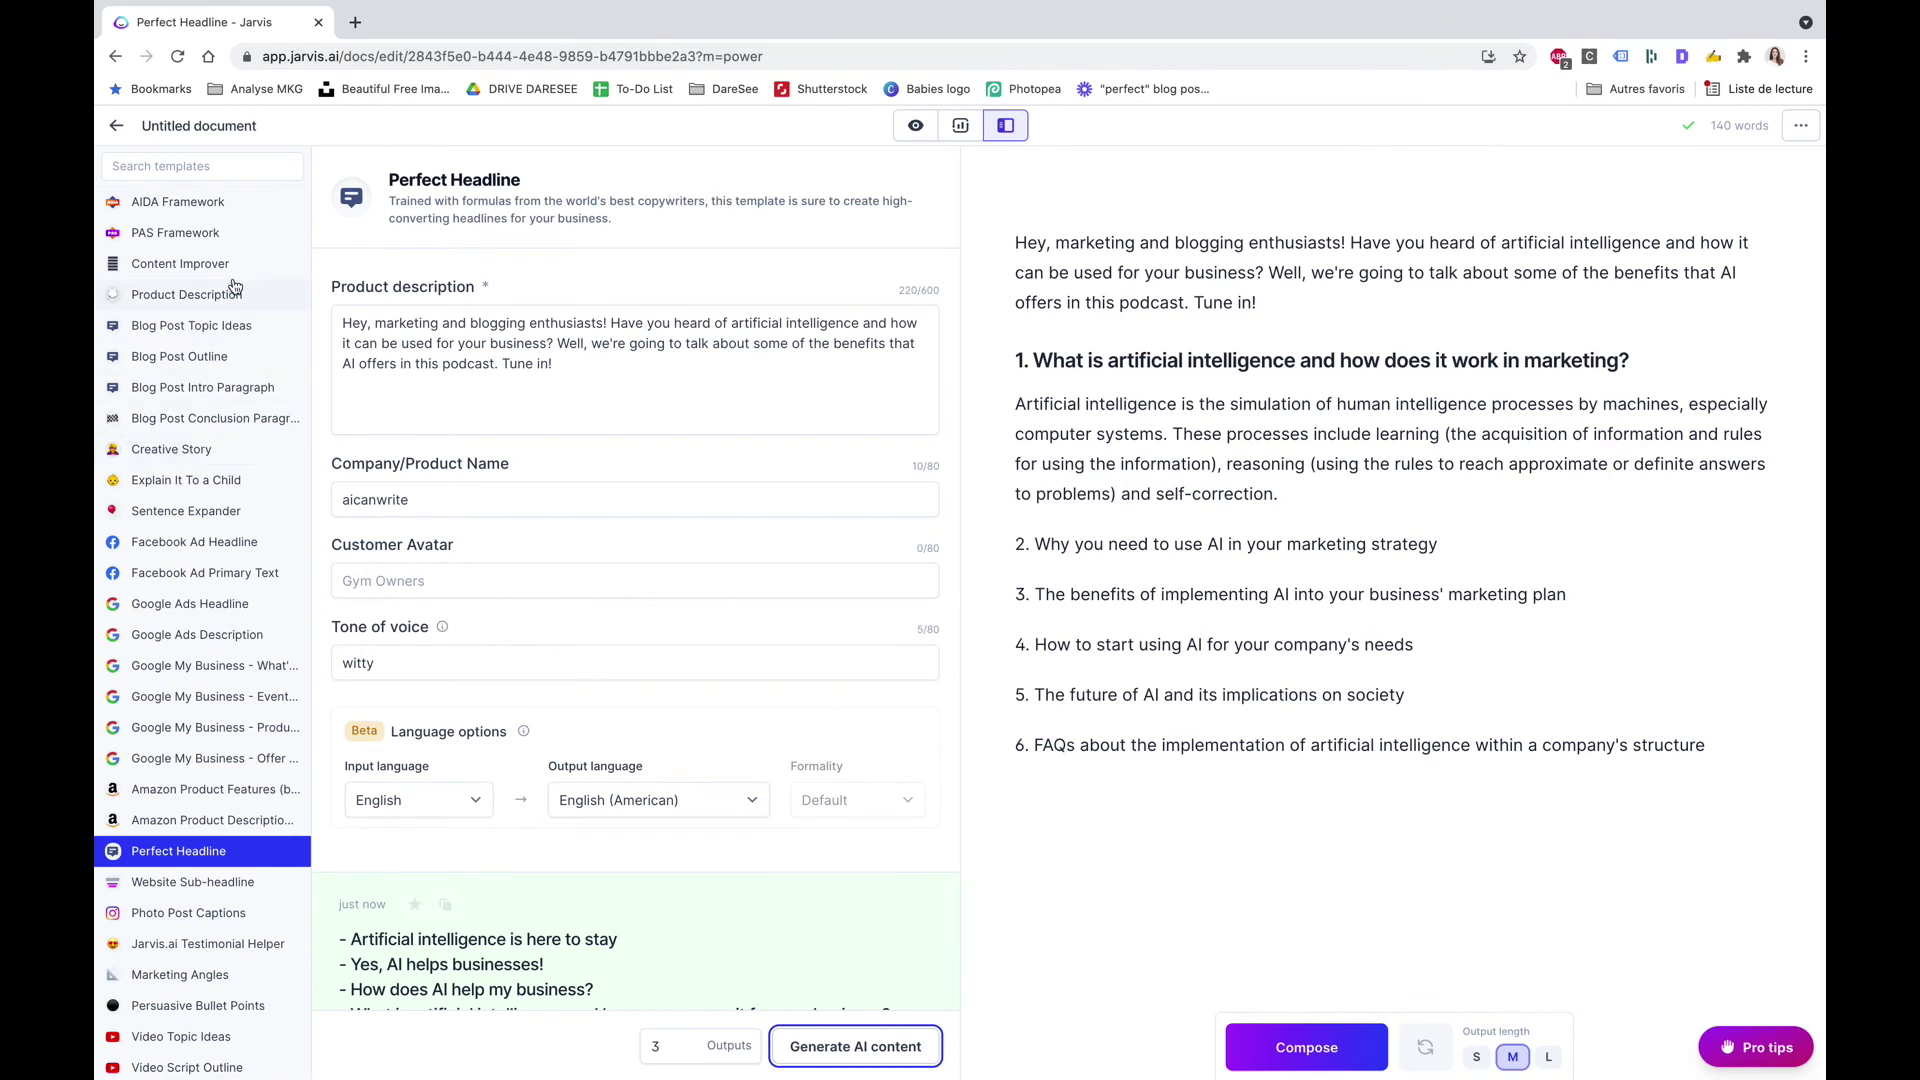
Replace the AIDA Framework product description with the pasted podcast intro.
click(228, 204)
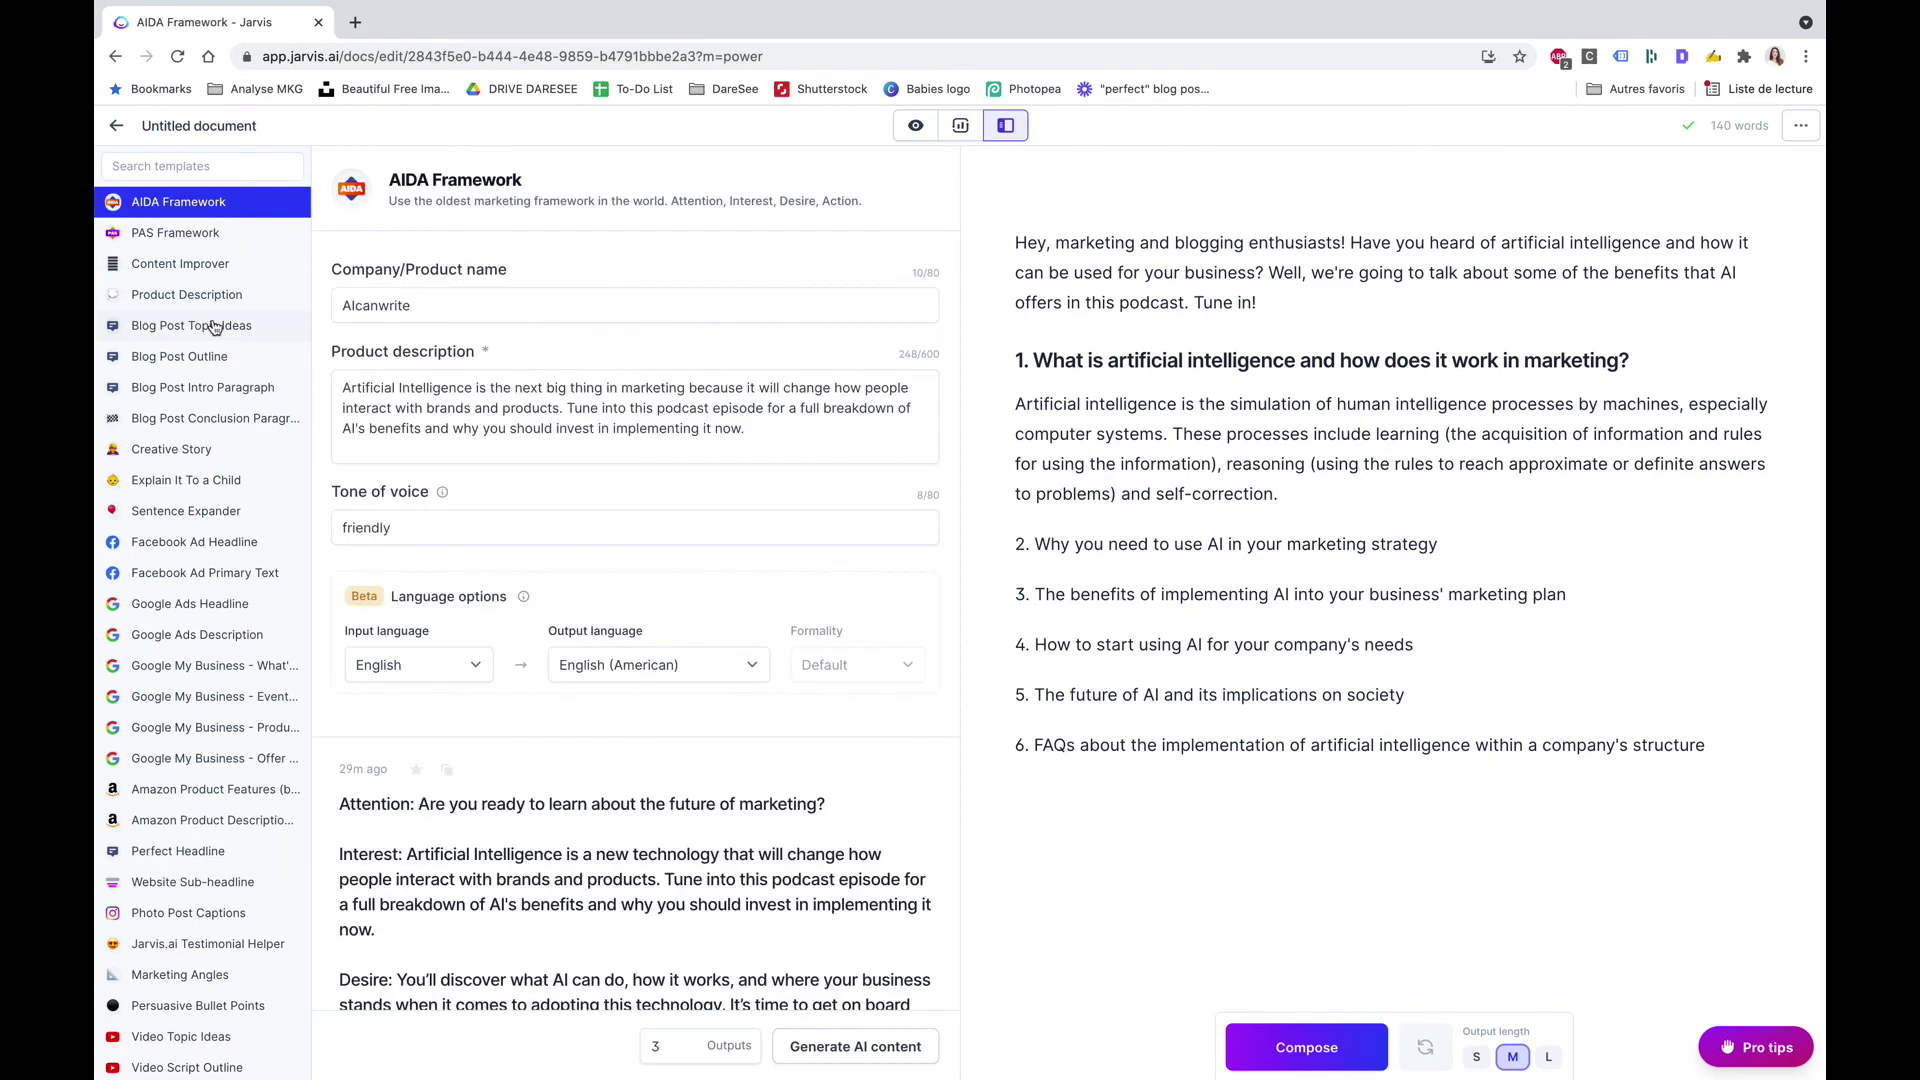
triple_click(484, 416)
text(Hey, marketing and blogging enthusiasts! Have you heard of artificial intelligence and how it can be used for your business? Well, we're going to talk about some of the benefits that AI offers in this podcast. Tune in!)
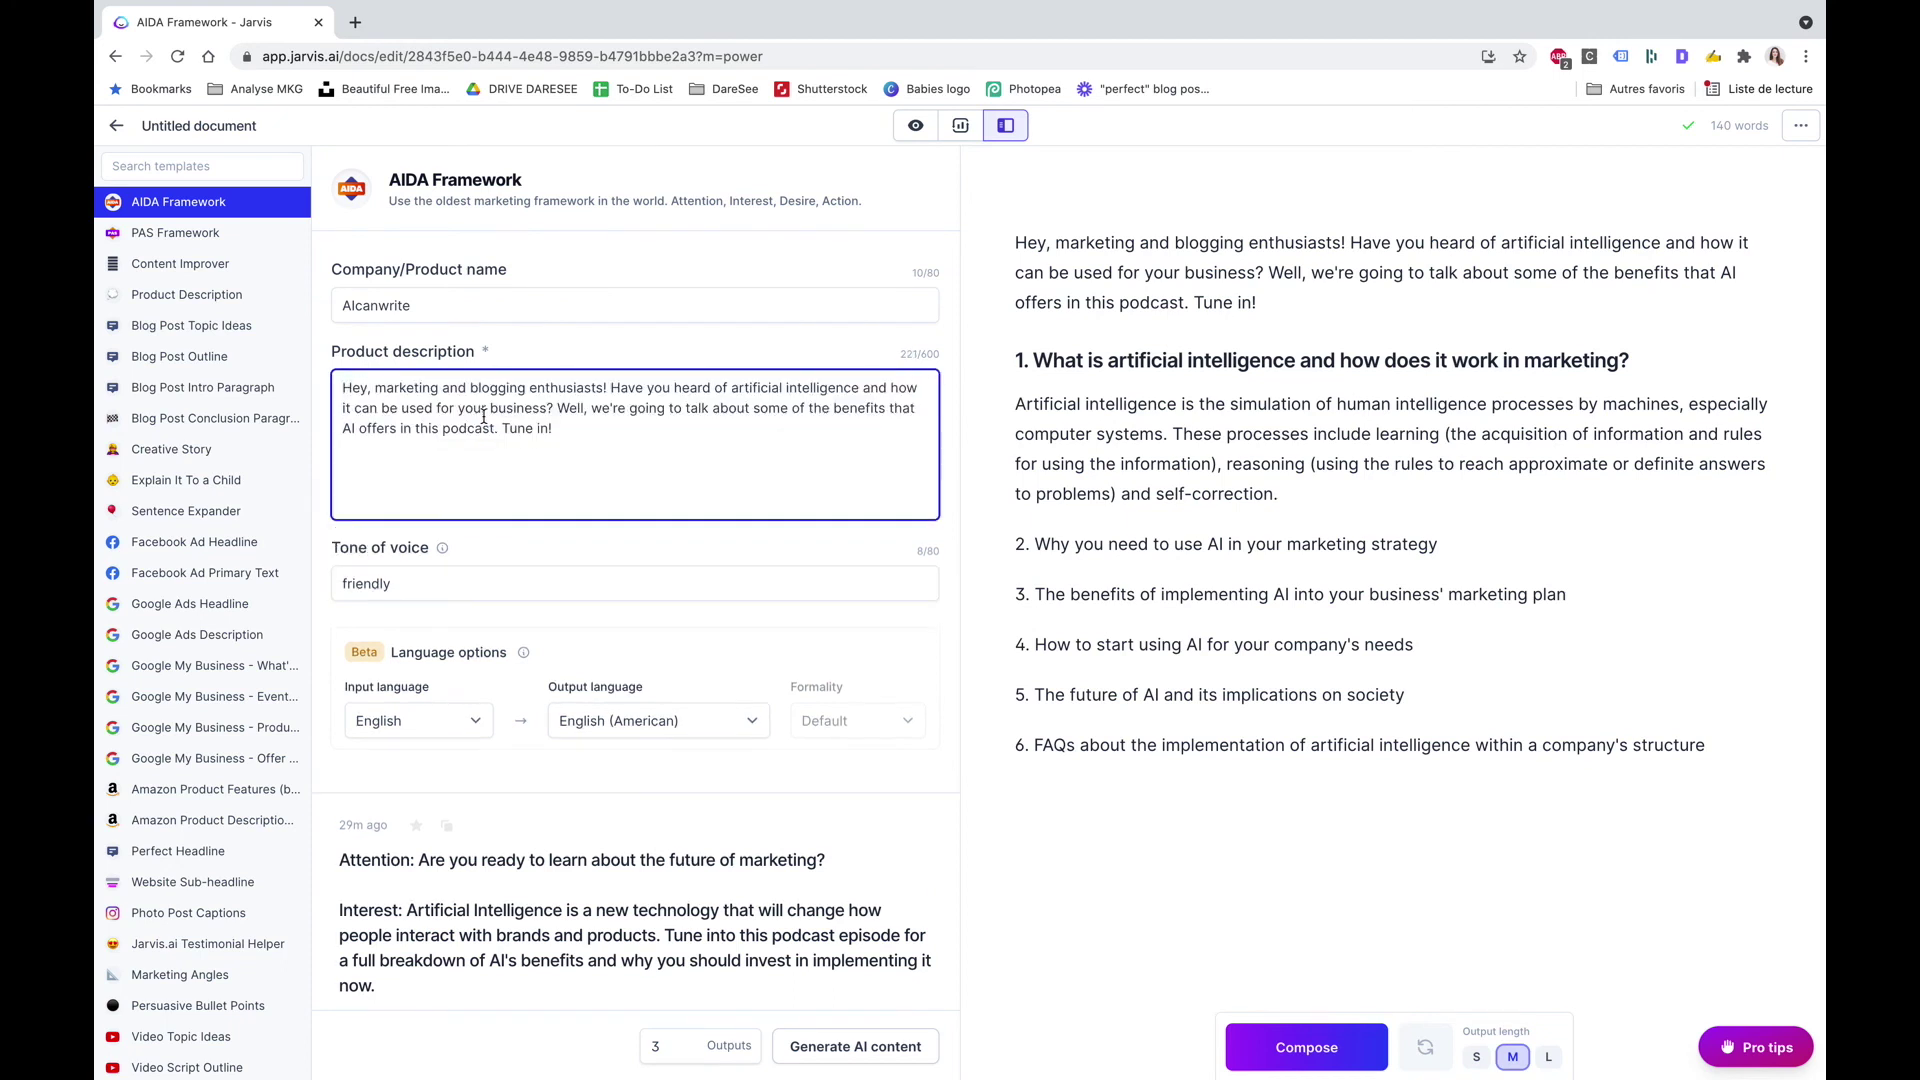
Generate AIDA promo copy and review the resulting Attention-Interest-Desire-Action drafts.
click(851, 1047)
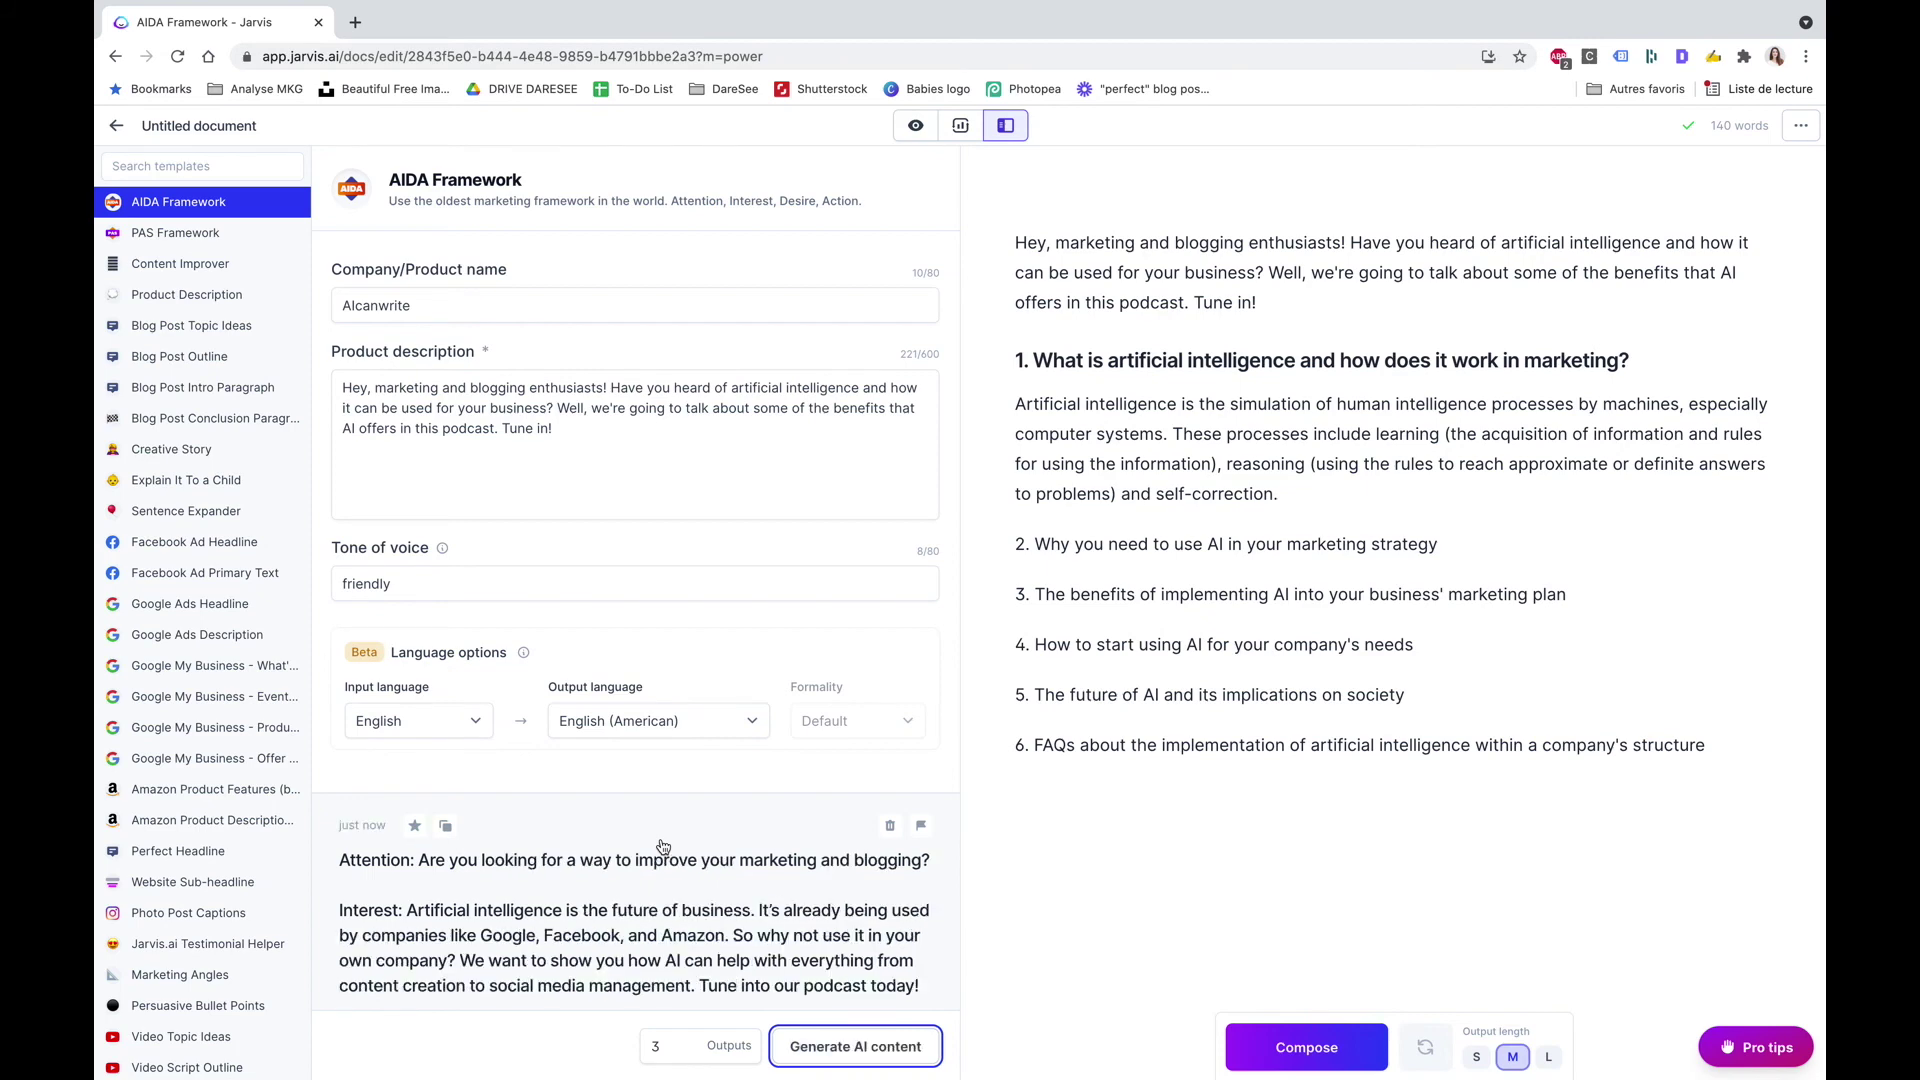
scroll(661, 845, down, 3)
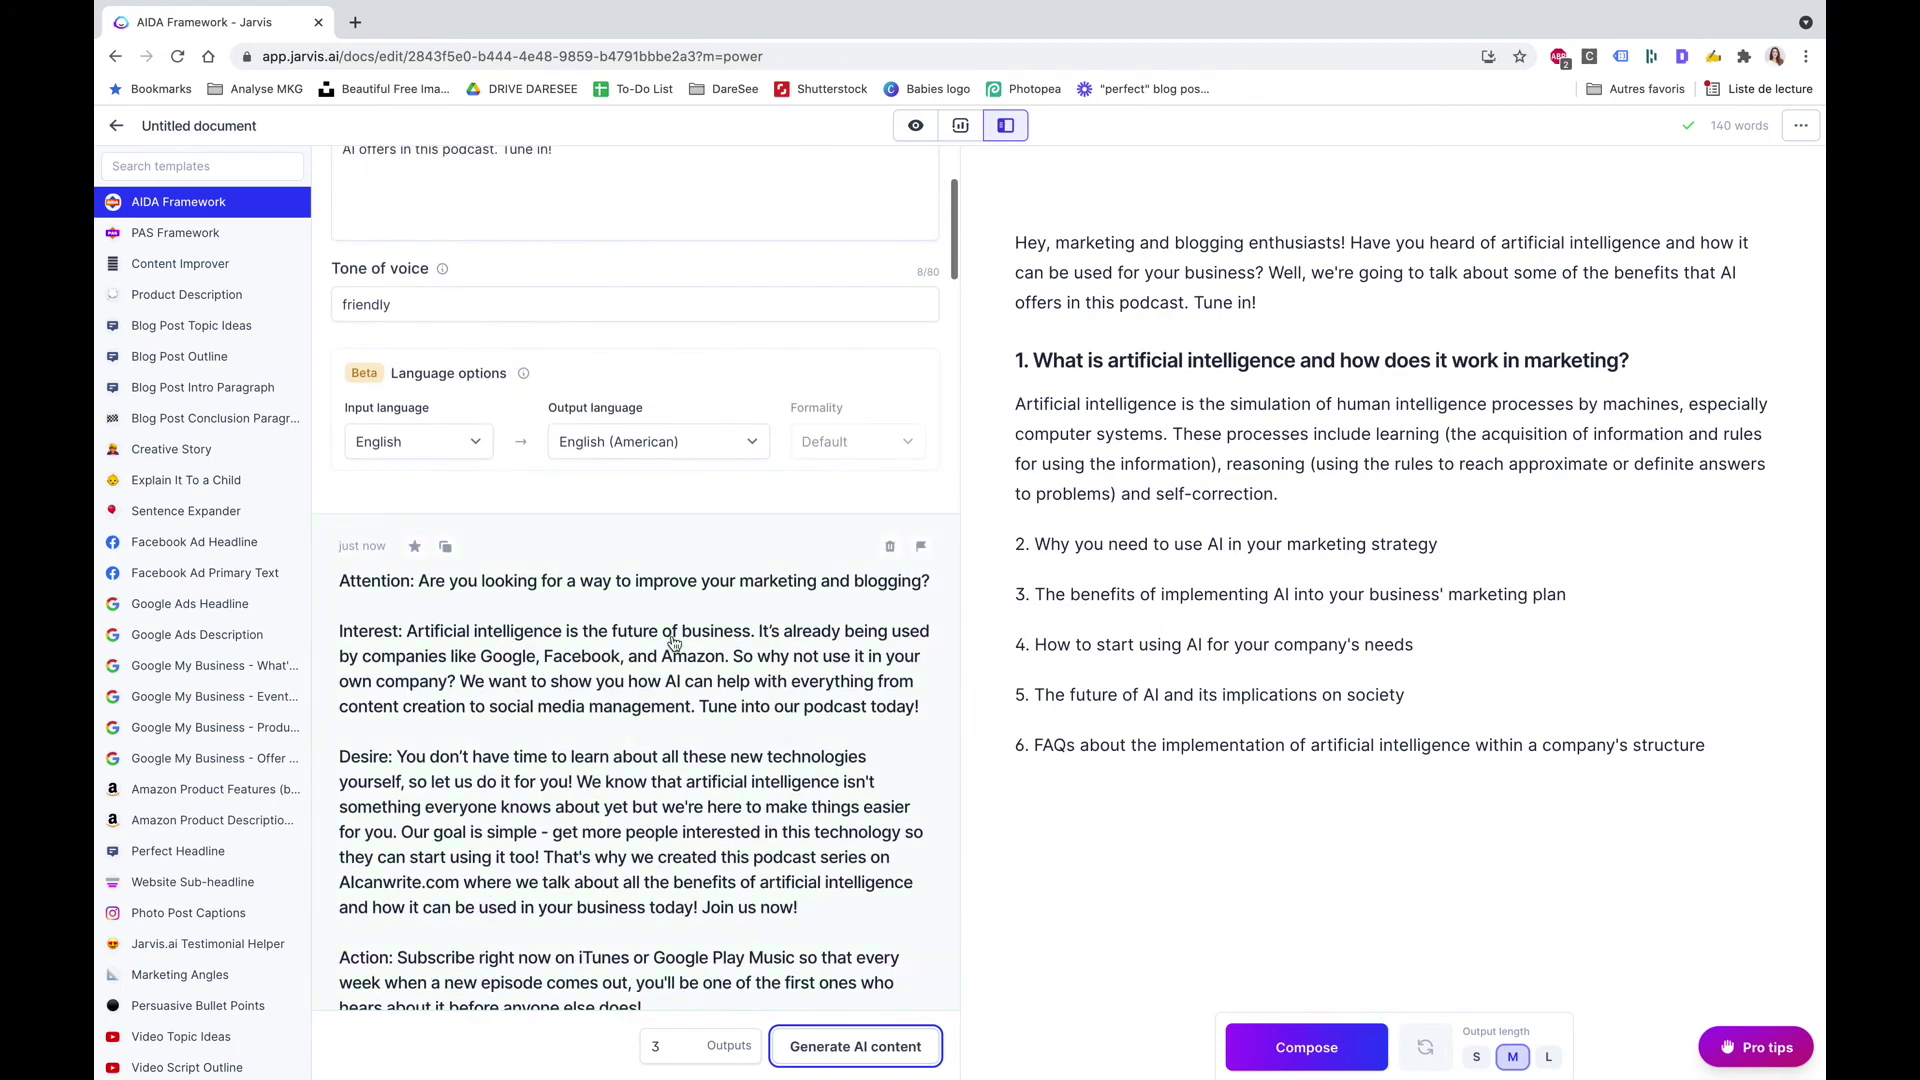
scroll(711, 735, down, 1)
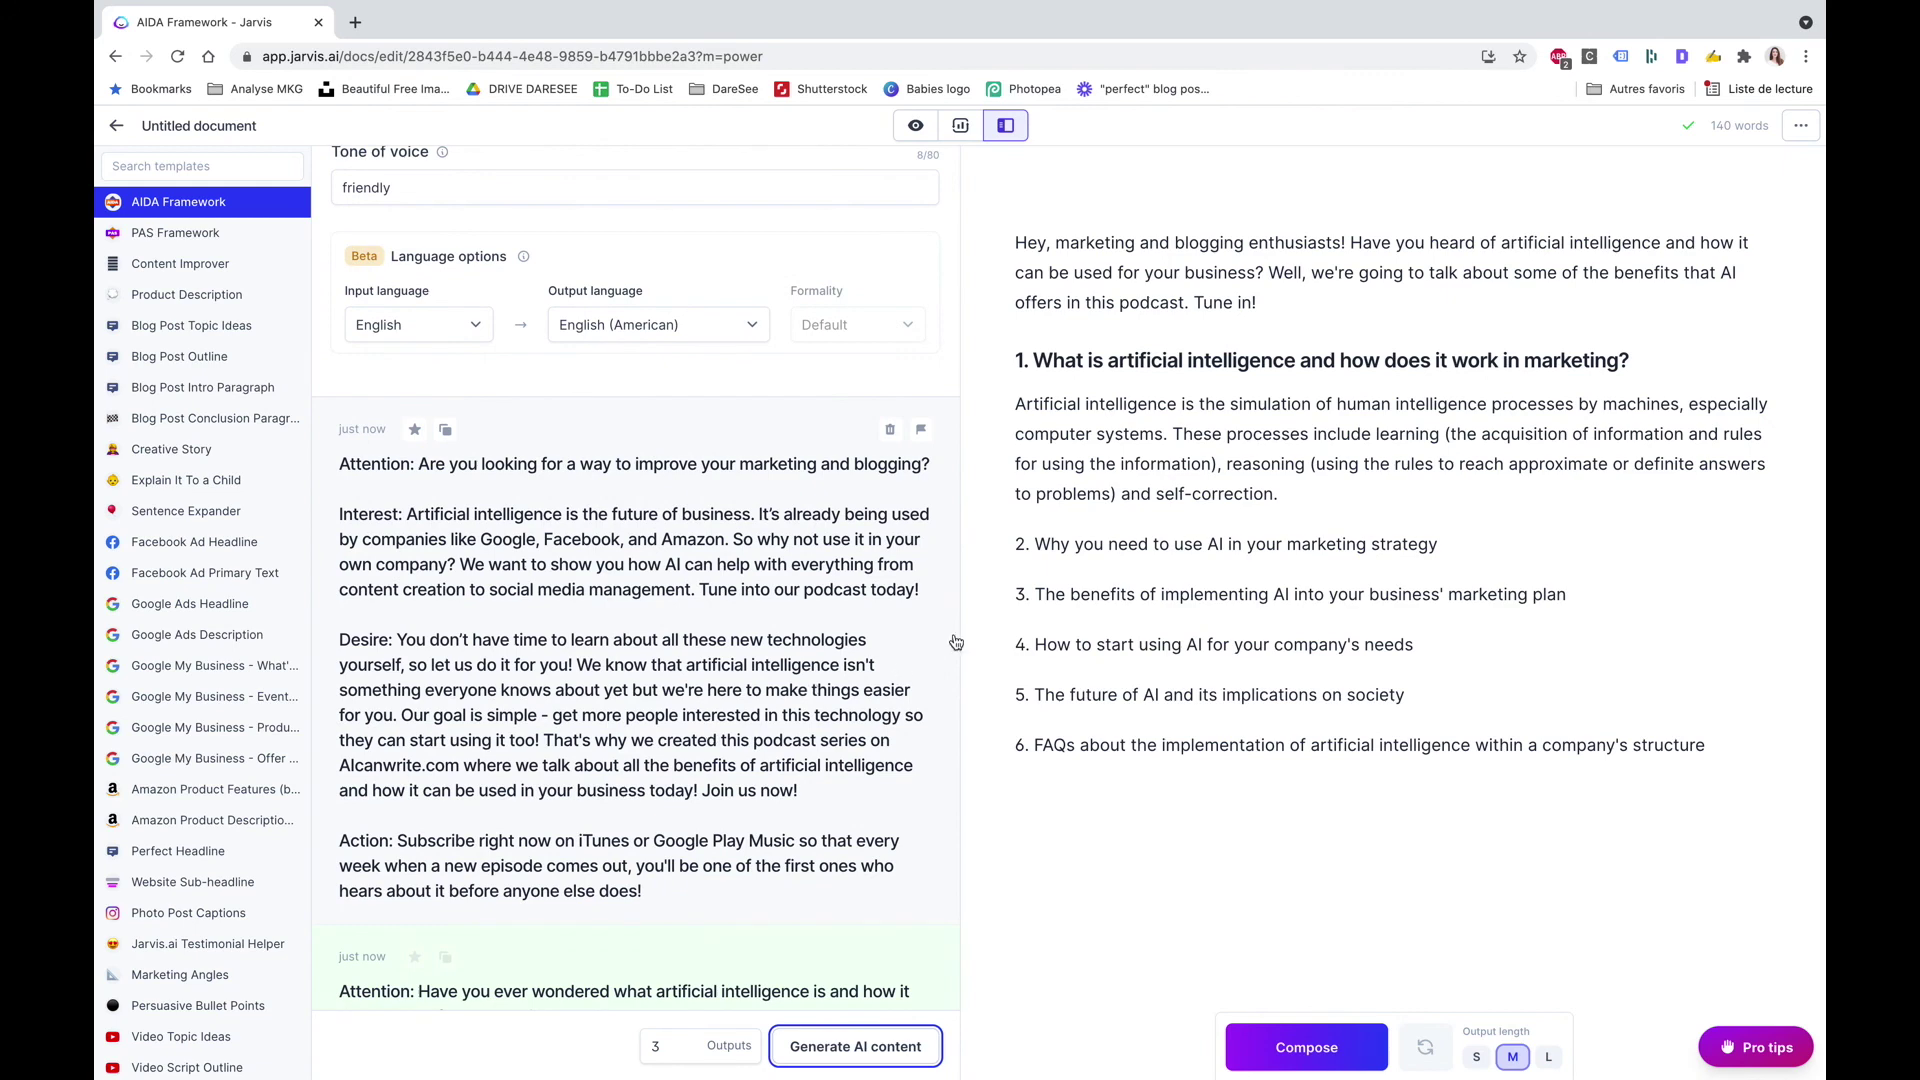
scroll(928, 646, down, 2)
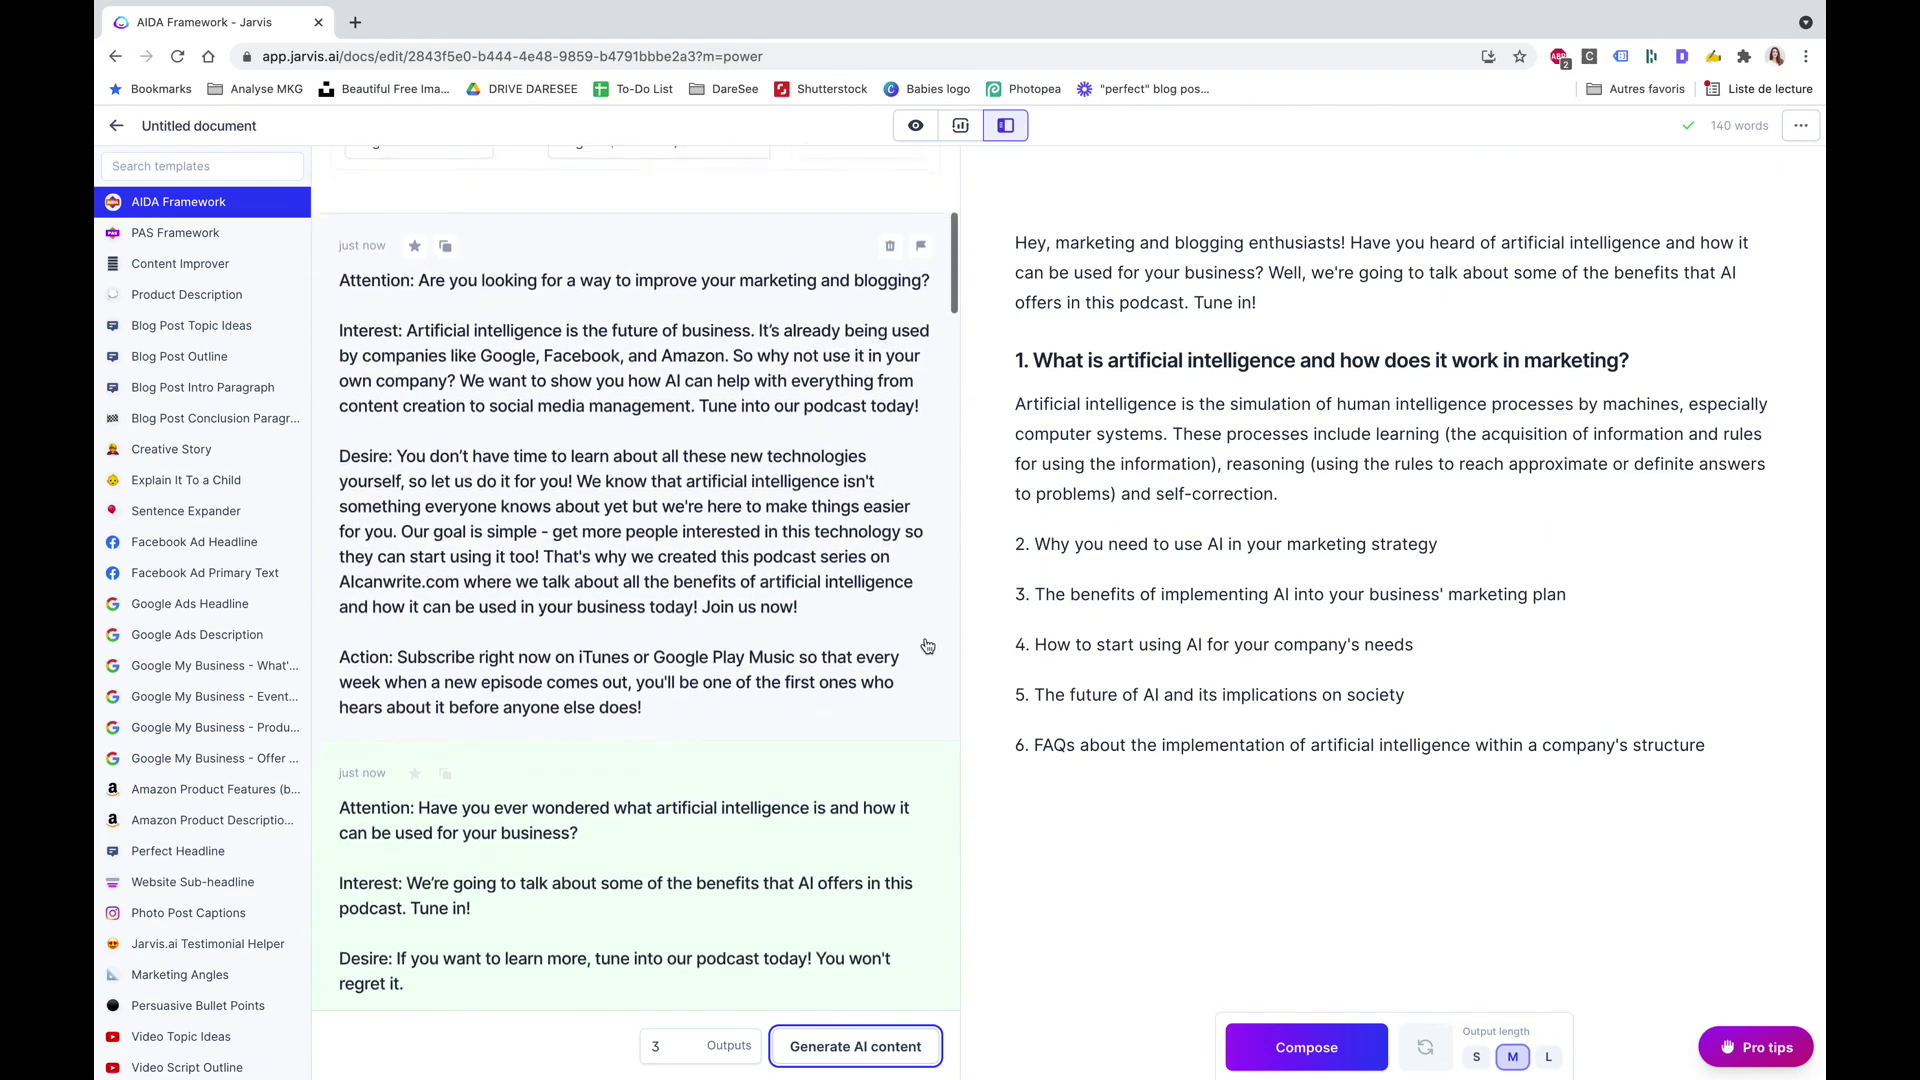
scroll(927, 646, down, 2)
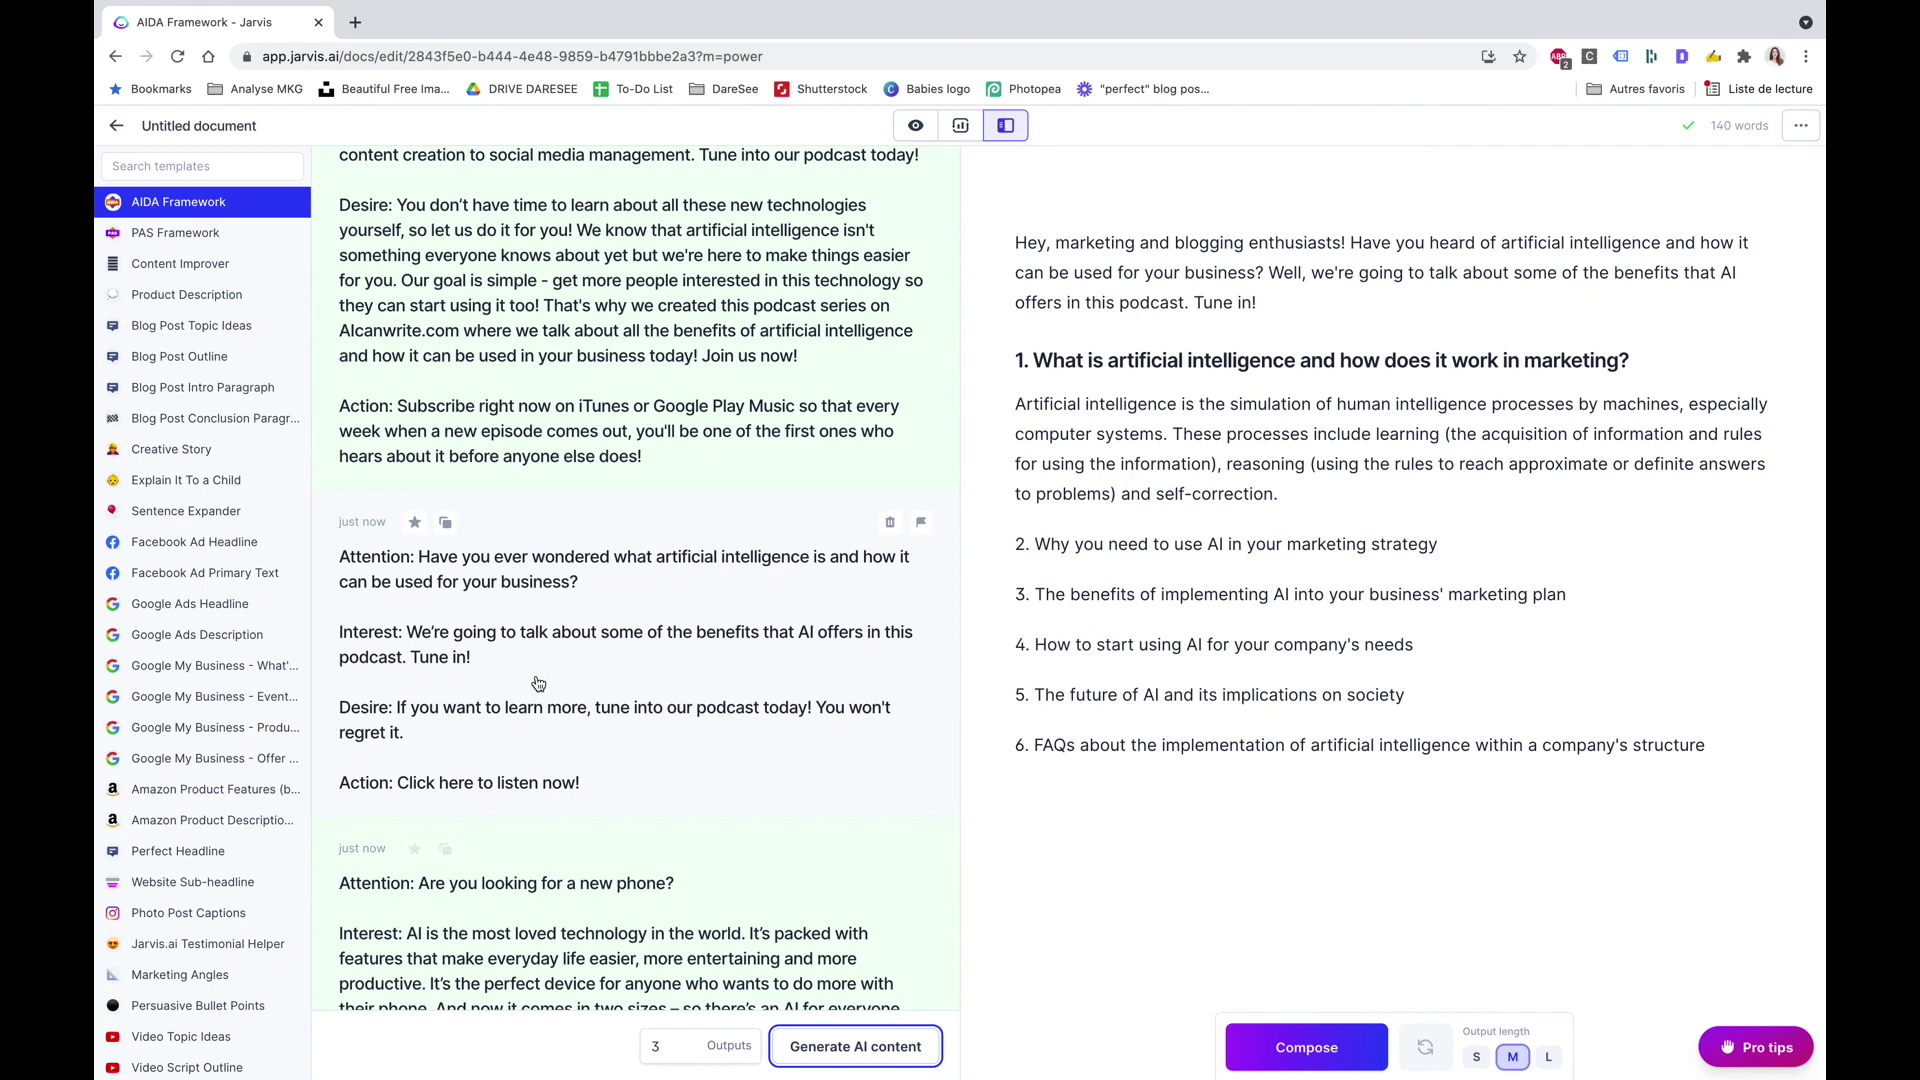
scroll(538, 682, up, 8)
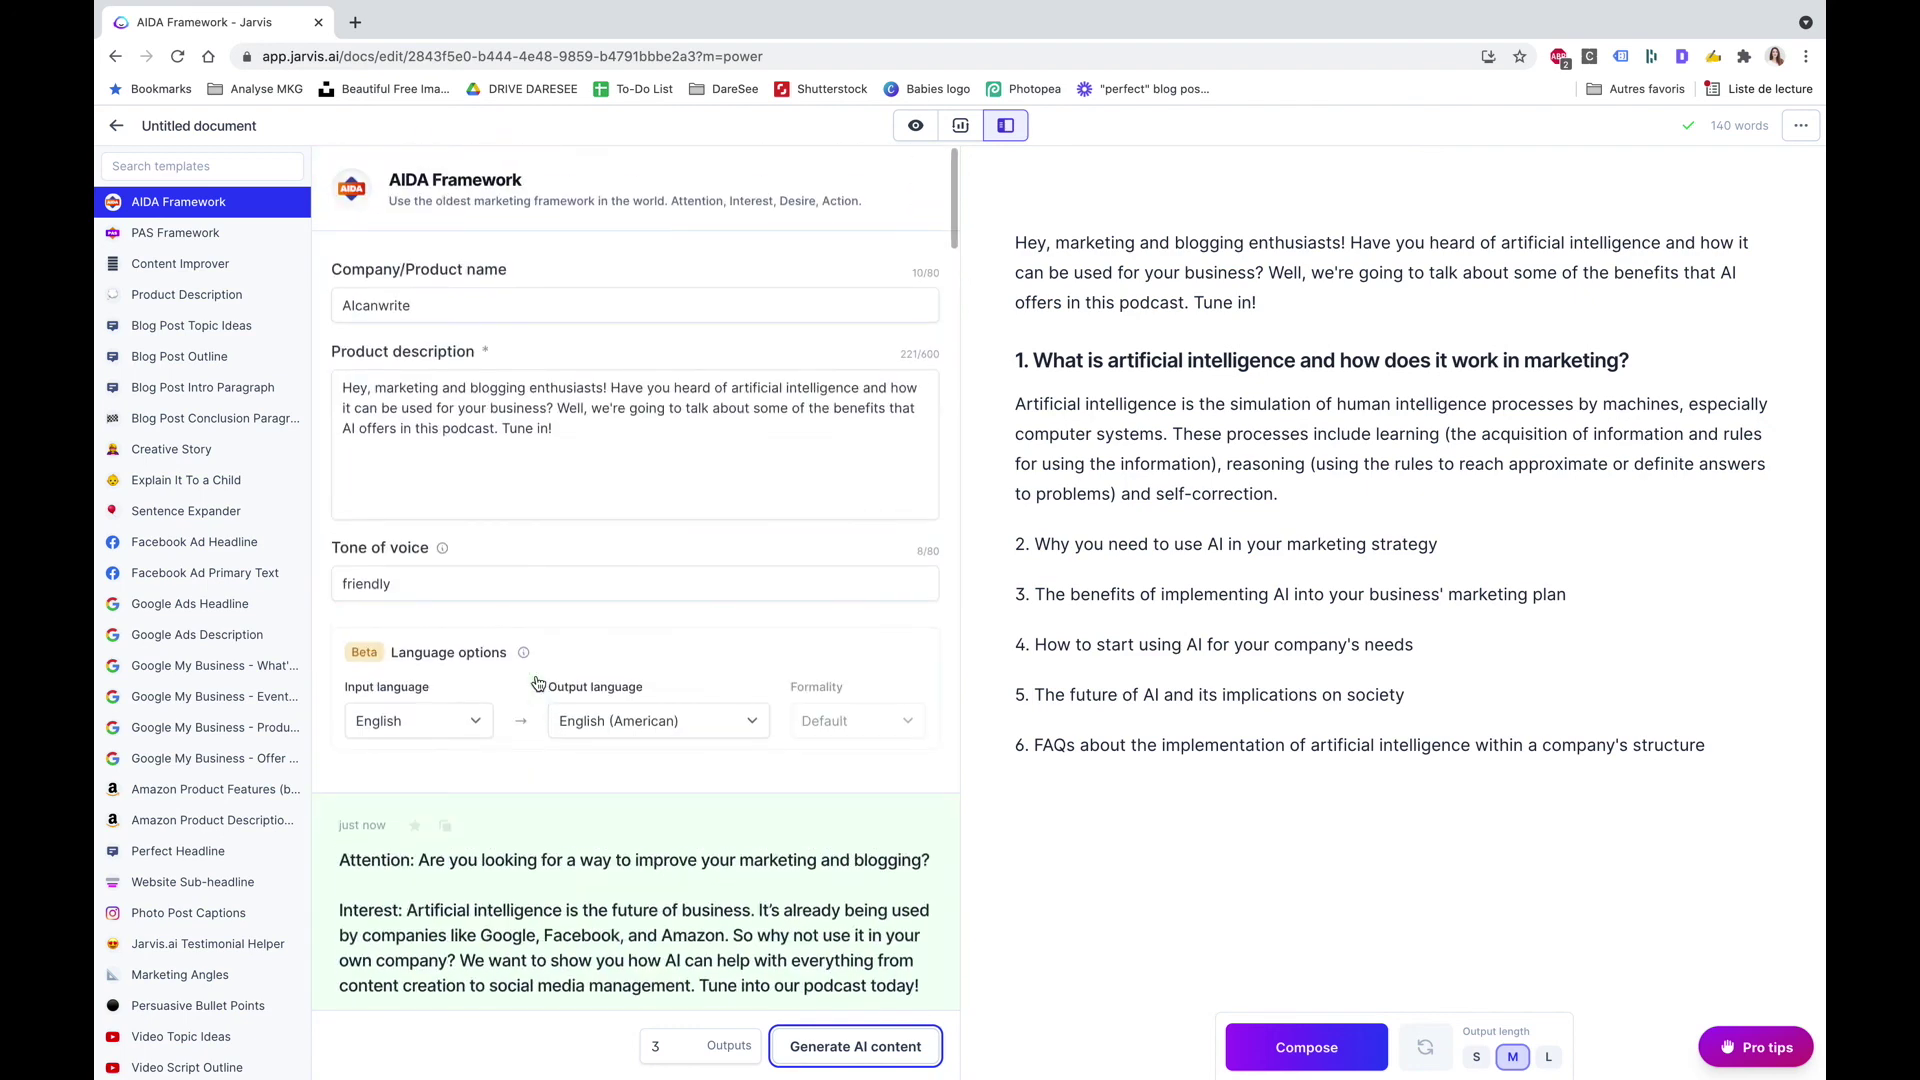